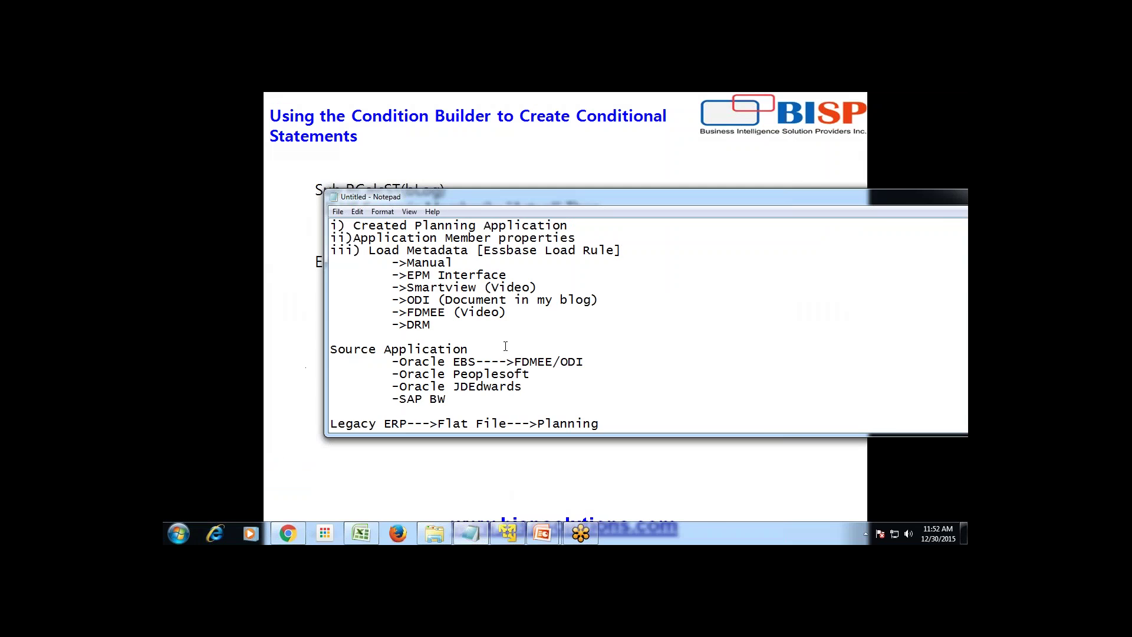
Switch to the untitled Notepad notes on calculation rules and enlarge their font
{"action": "scroll", "coordinate": [541, 387], "scroll_direction": "up", "scroll_amount": 3}
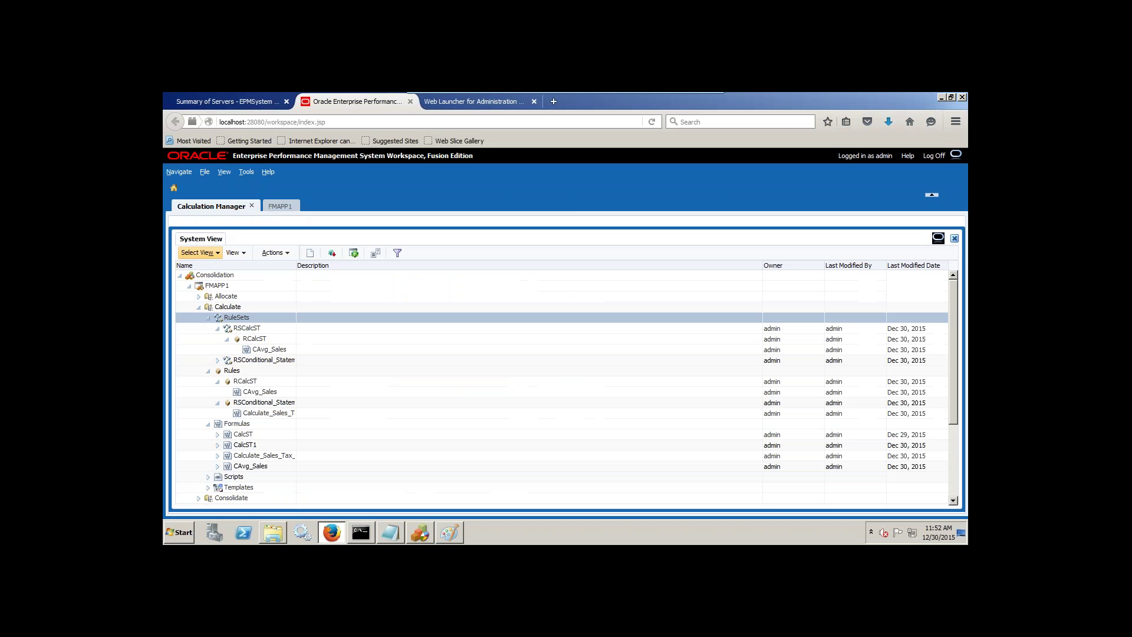
{"action": "left_click", "coordinate": [390, 532]}
{"action": "scroll", "coordinate": [649, 343], "scroll_direction": "up", "scroll_amount": 1}
{"action": "left_click_drag", "start_coordinate": [649, 342], "coordinate": [546, 313]}
{"action": "left_click", "coordinate": [609, 337]}
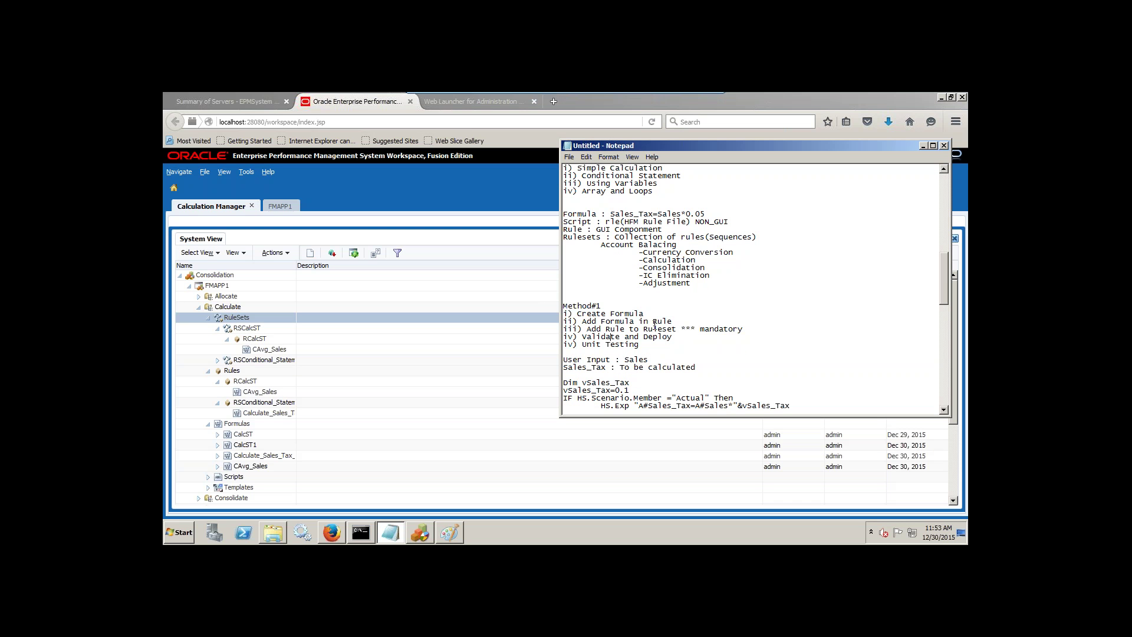
{"action": "left_click", "coordinate": [609, 157]}
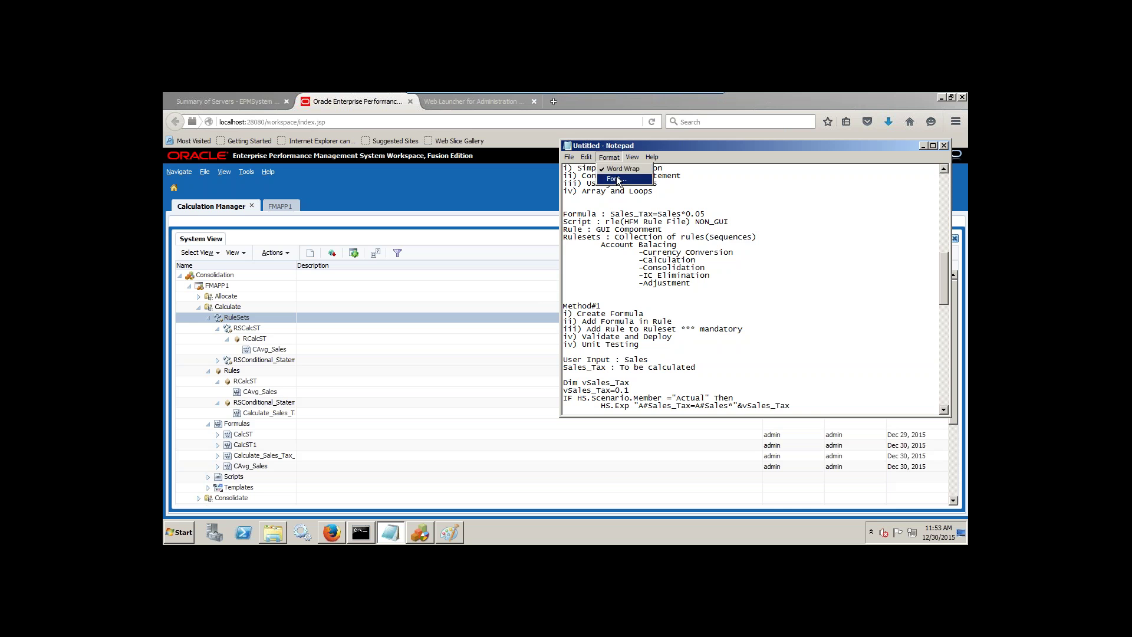
{"action": "left_click", "coordinate": [616, 181]}
{"action": "left_click", "coordinate": [786, 289]}
{"action": "left_click", "coordinate": [745, 480]}
Review the Method#1 procedure in the notes, from creating a formula through validation and deployment to unit testing
{"action": "scroll", "coordinate": [676, 254], "scroll_direction": "down", "scroll_amount": 4}
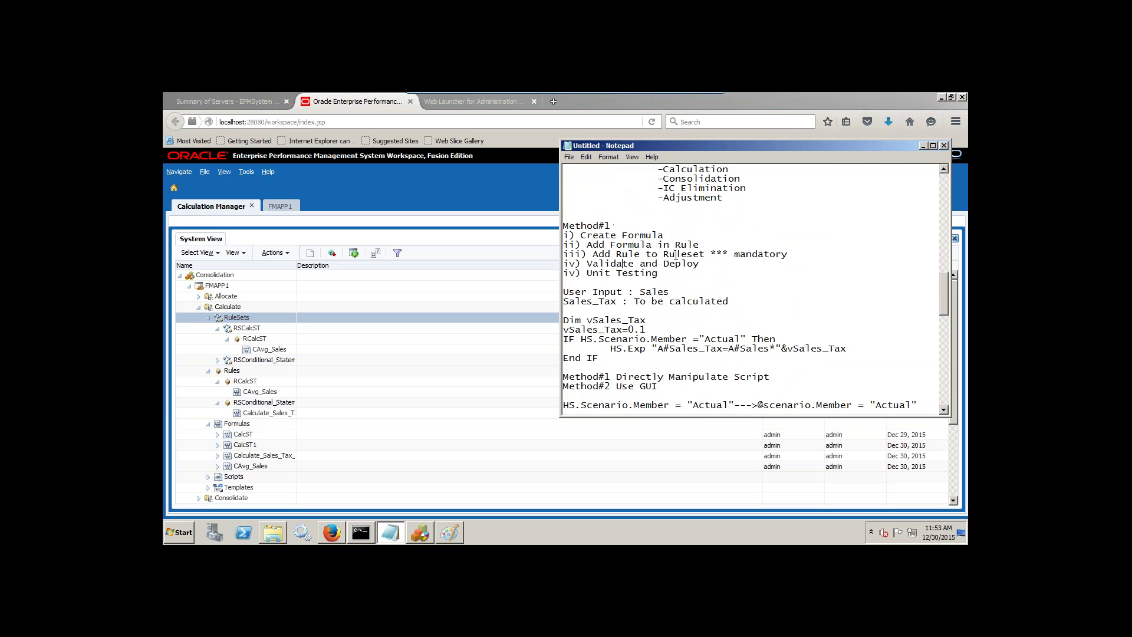
{"action": "left_click_drag", "start_coordinate": [674, 229], "coordinate": [555, 231]}
{"action": "left_click_drag", "start_coordinate": [674, 236], "coordinate": [546, 239]}
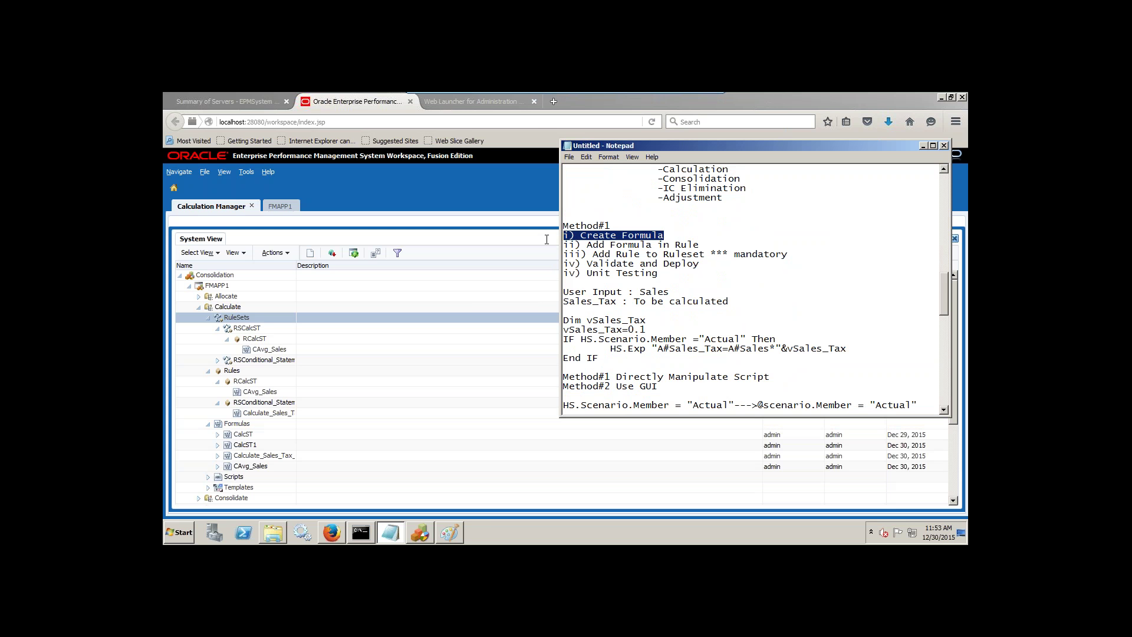
{"action": "left_click_drag", "start_coordinate": [708, 245], "coordinate": [545, 244]}
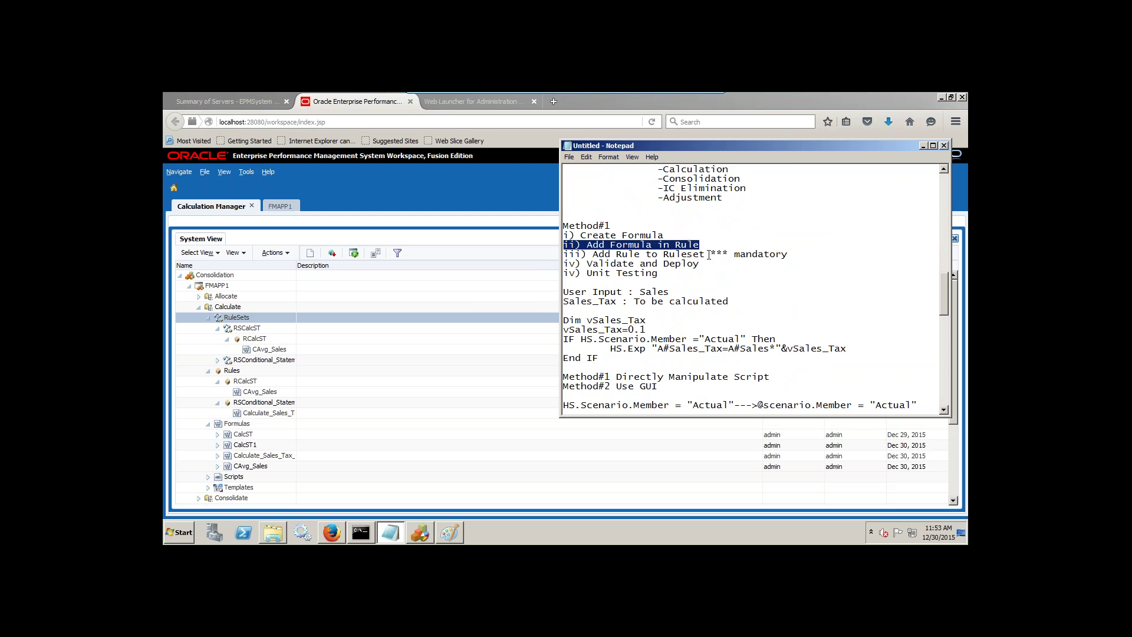
{"action": "left_click_drag", "start_coordinate": [701, 263], "coordinate": [547, 260]}
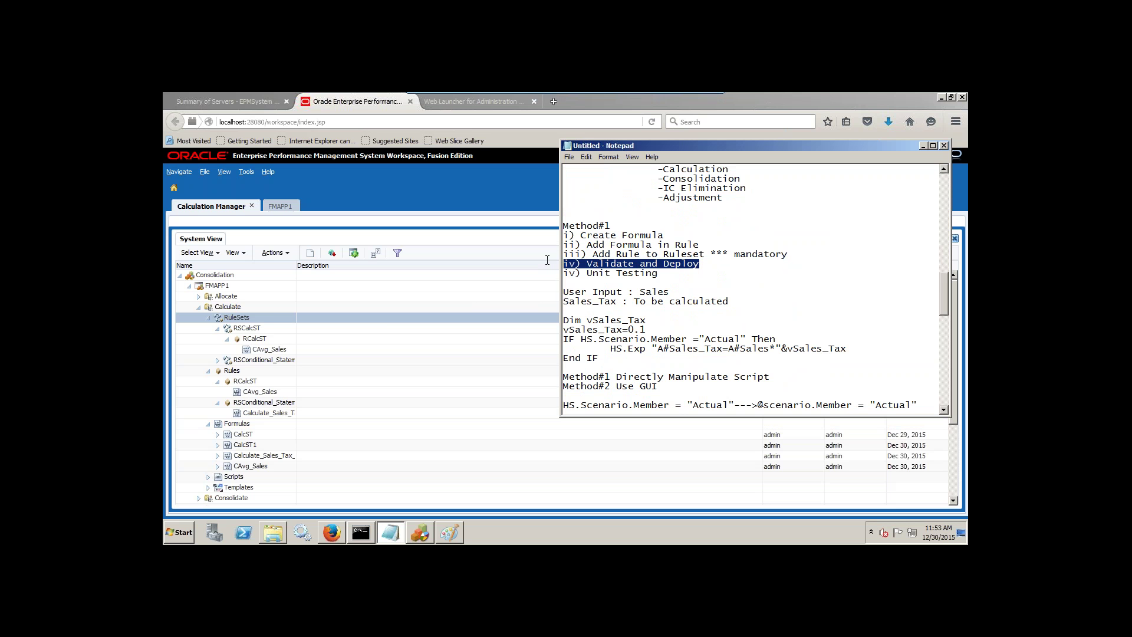
{"action": "left_click_drag", "start_coordinate": [659, 273], "coordinate": [551, 272]}
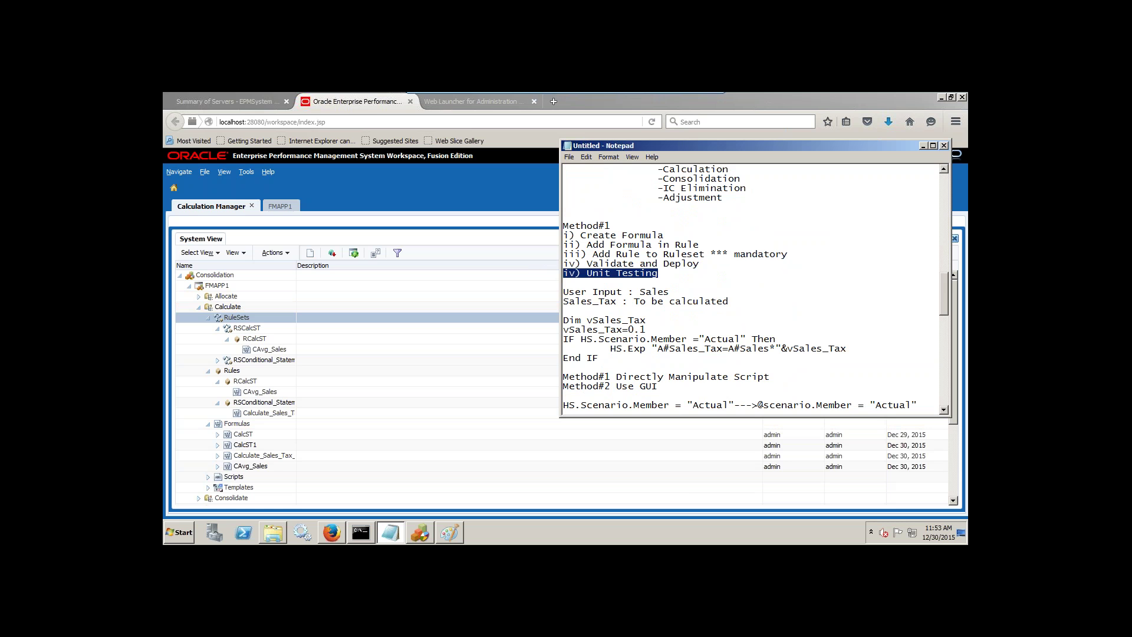
Switch back to Calculation Manager in Firefox and leave only Formulas expanded under the Calculate type of FMAPP1
{"action": "left_click", "coordinate": [376, 108]}
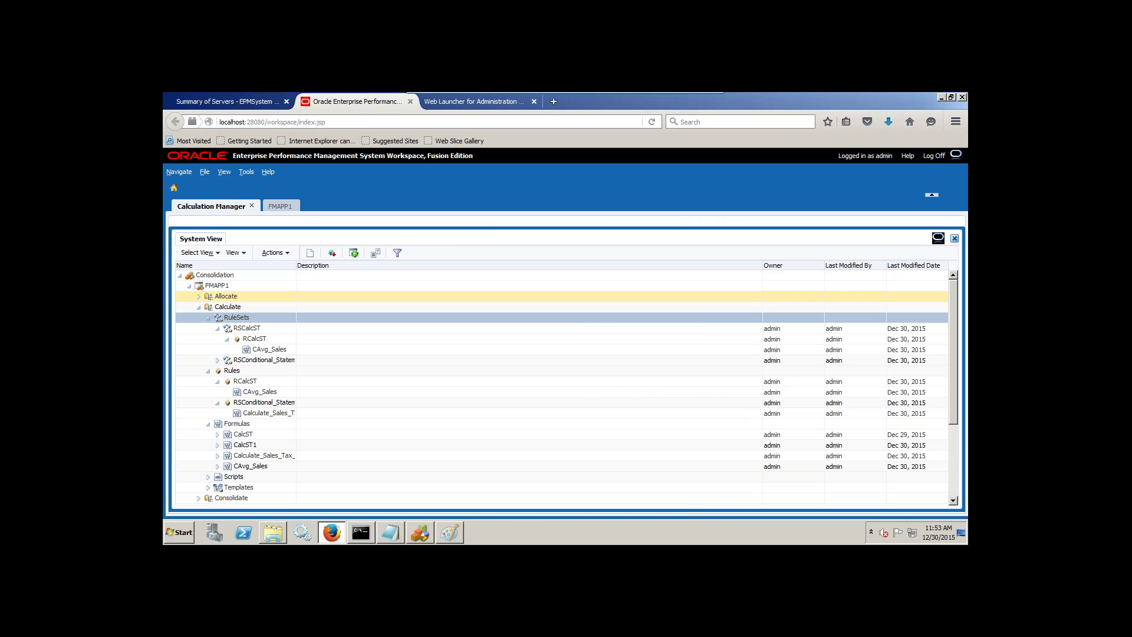
{"action": "left_click", "coordinate": [198, 306]}
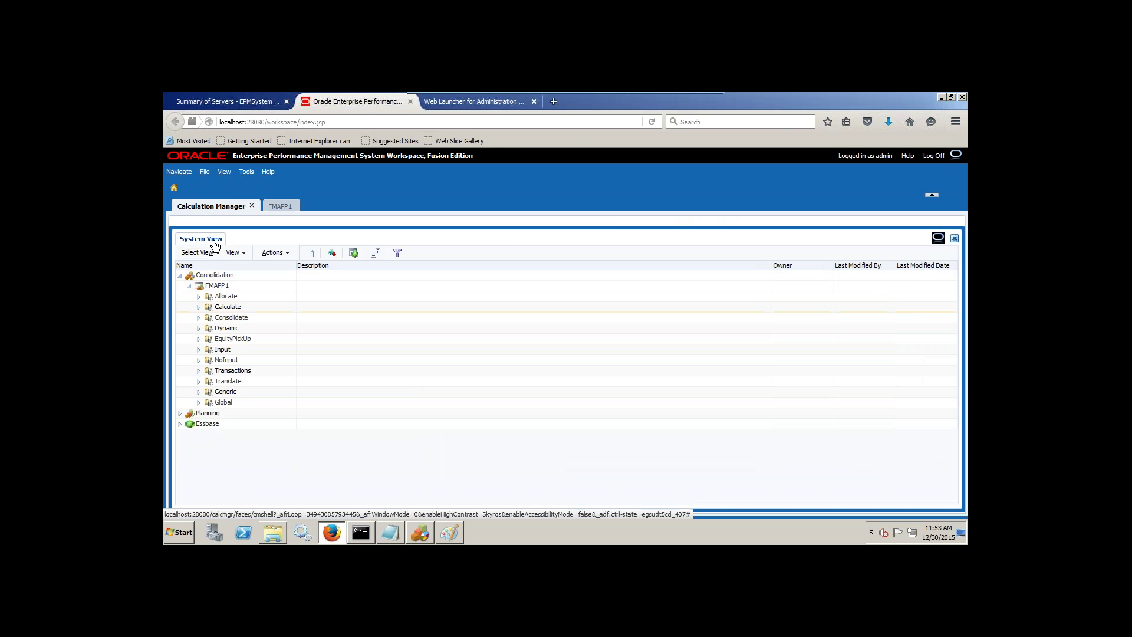
{"action": "left_click", "coordinate": [199, 307]}
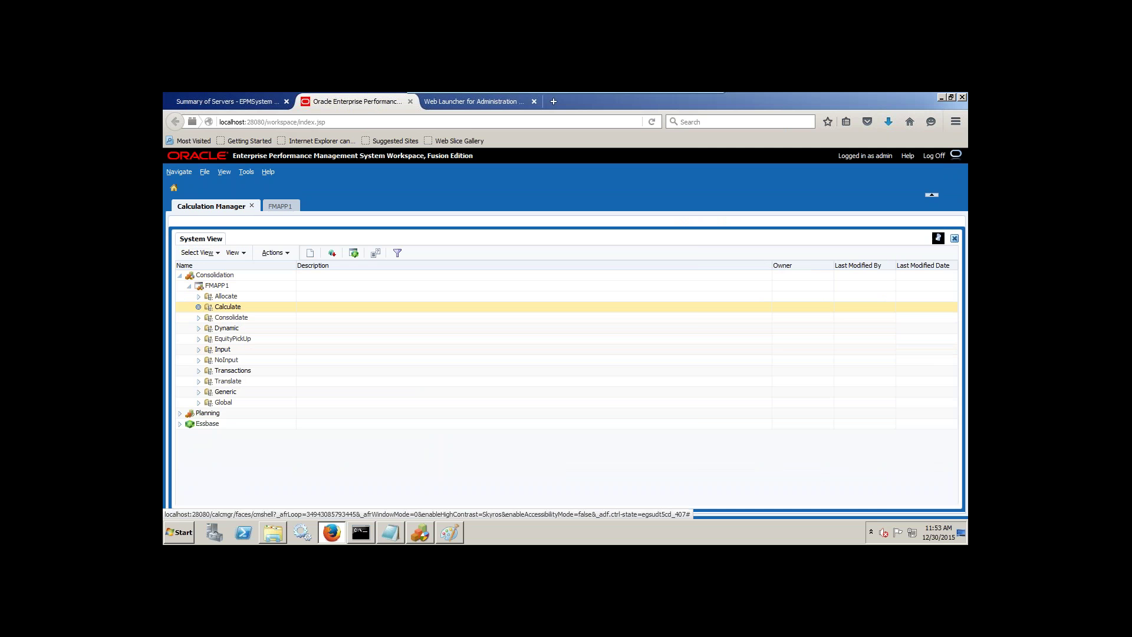
{"action": "left_click", "coordinate": [199, 307]}
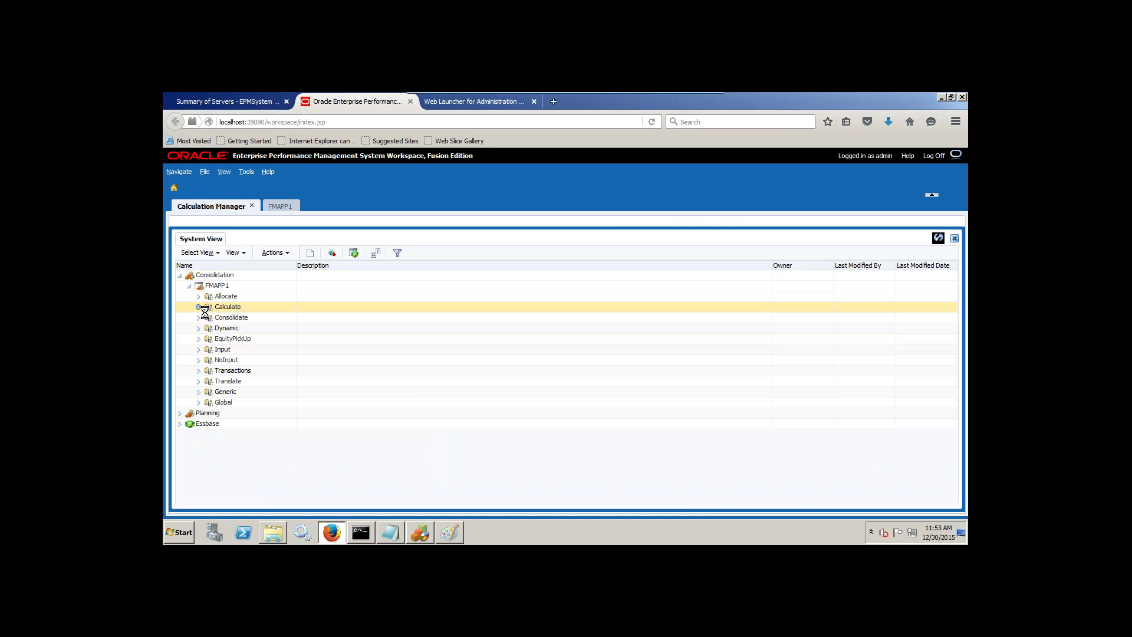
{"action": "left_click", "coordinate": [208, 370]}
{"action": "left_click", "coordinate": [208, 381]}
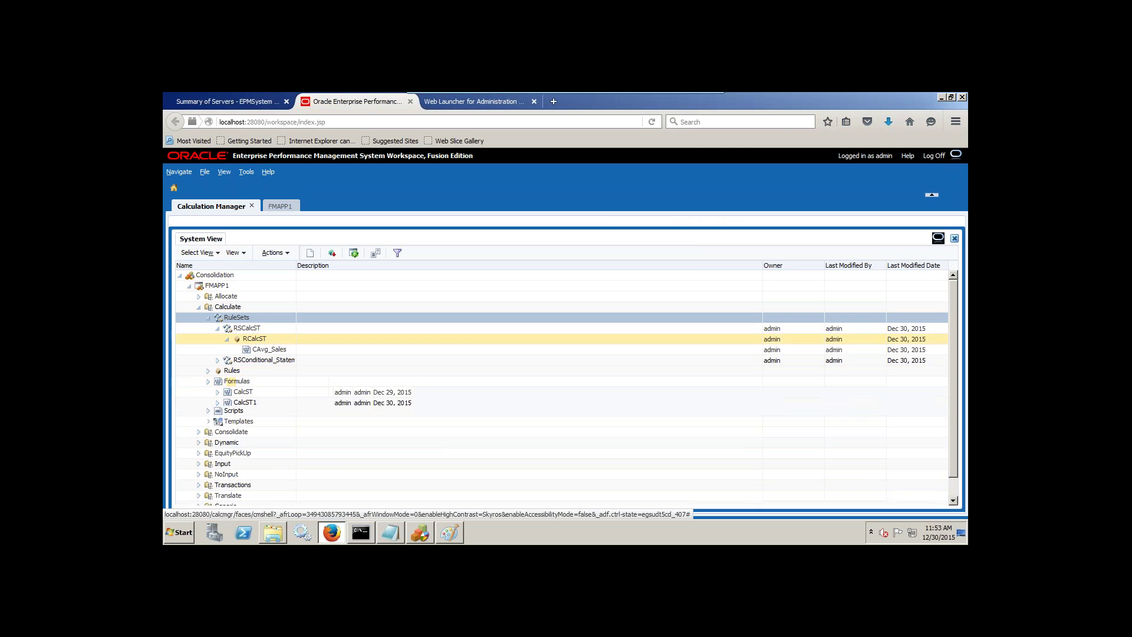
{"action": "left_click", "coordinate": [209, 317]}
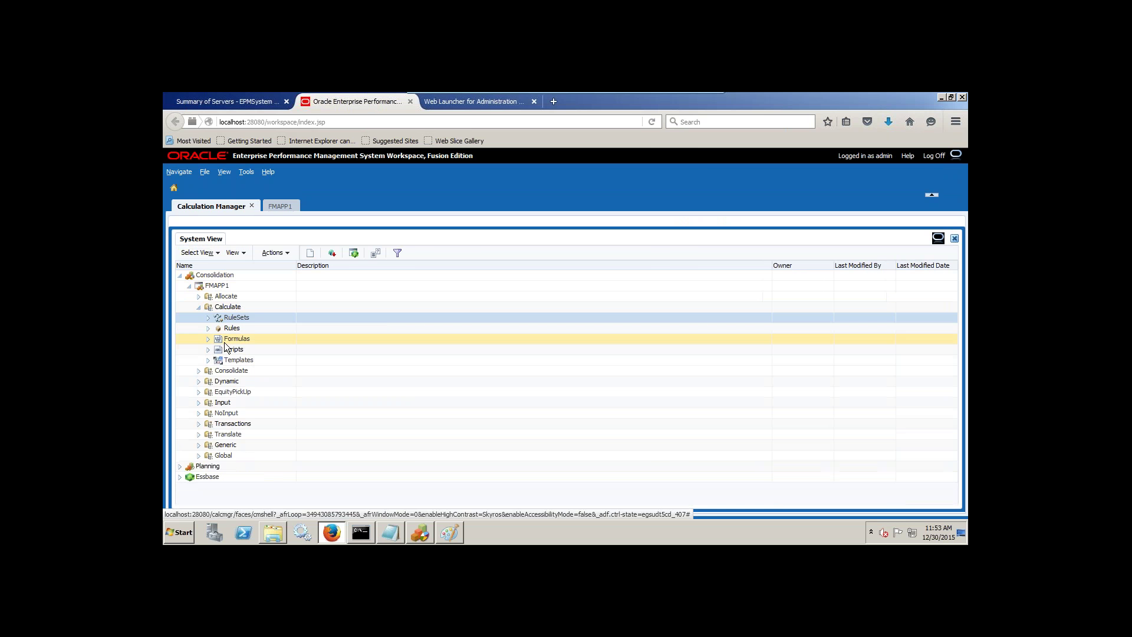
{"action": "left_click", "coordinate": [209, 339]}
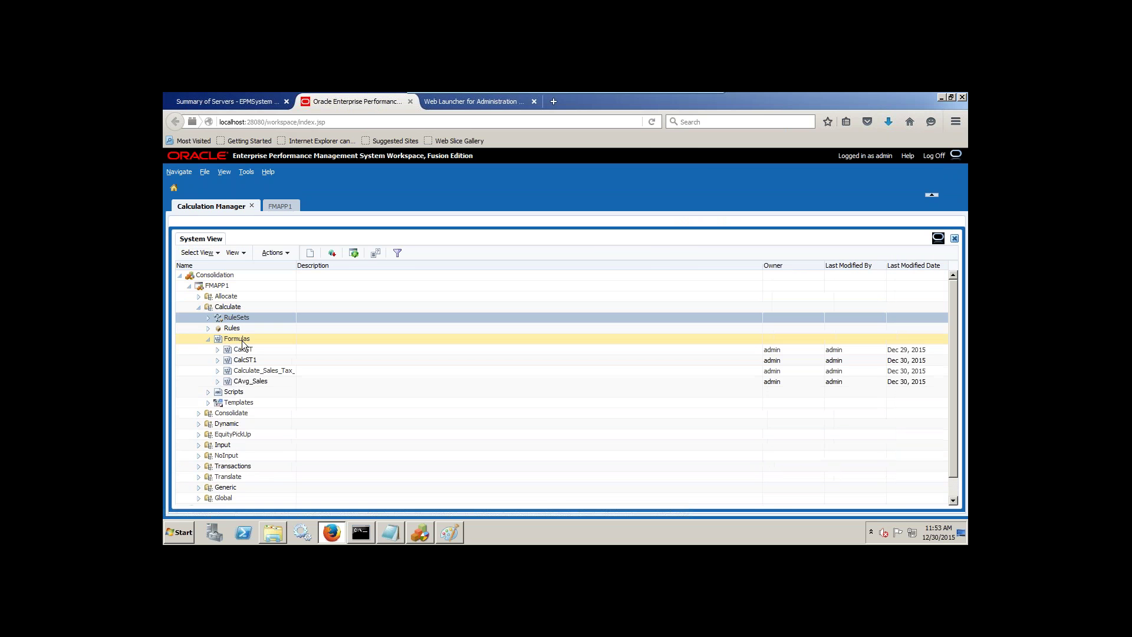
Create a new formula named Calculate_Sales_Tax for the Consolidation application FMAPP1 with calculation type Calculate
{"action": "right_click", "coordinate": [247, 341]}
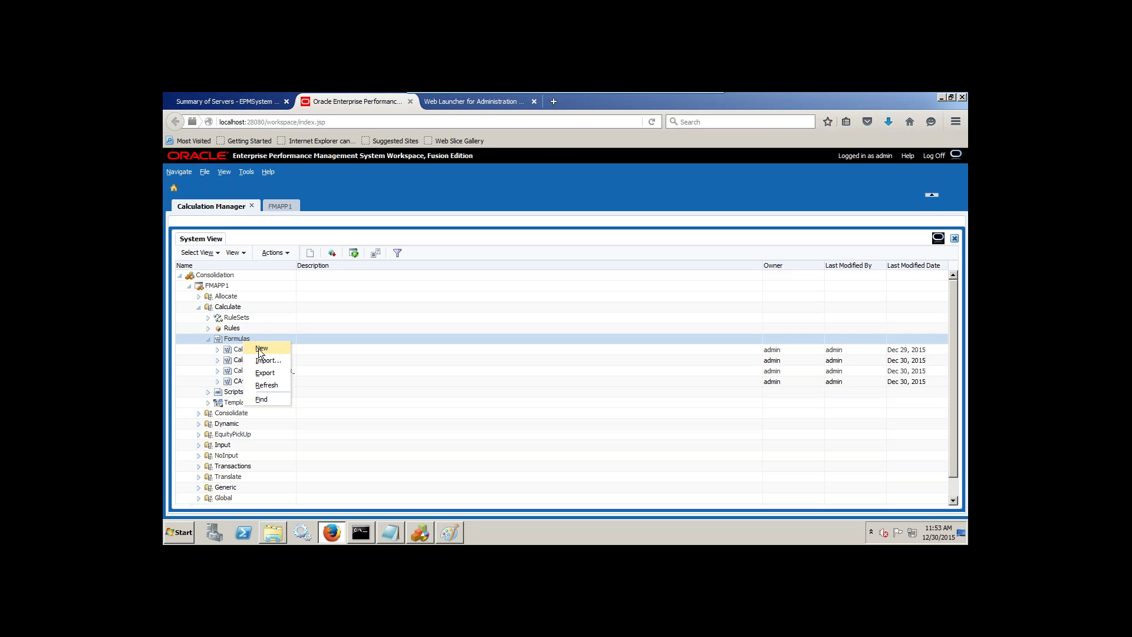
{"action": "left_click", "coordinate": [259, 348]}
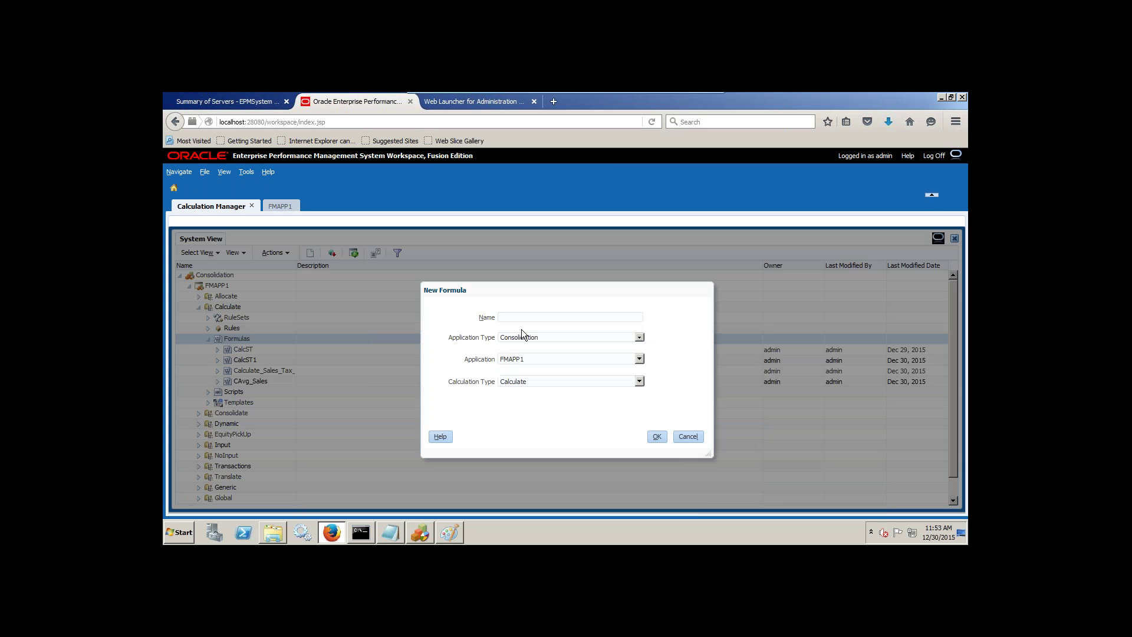
{"action": "type", "text": "Calcu"}
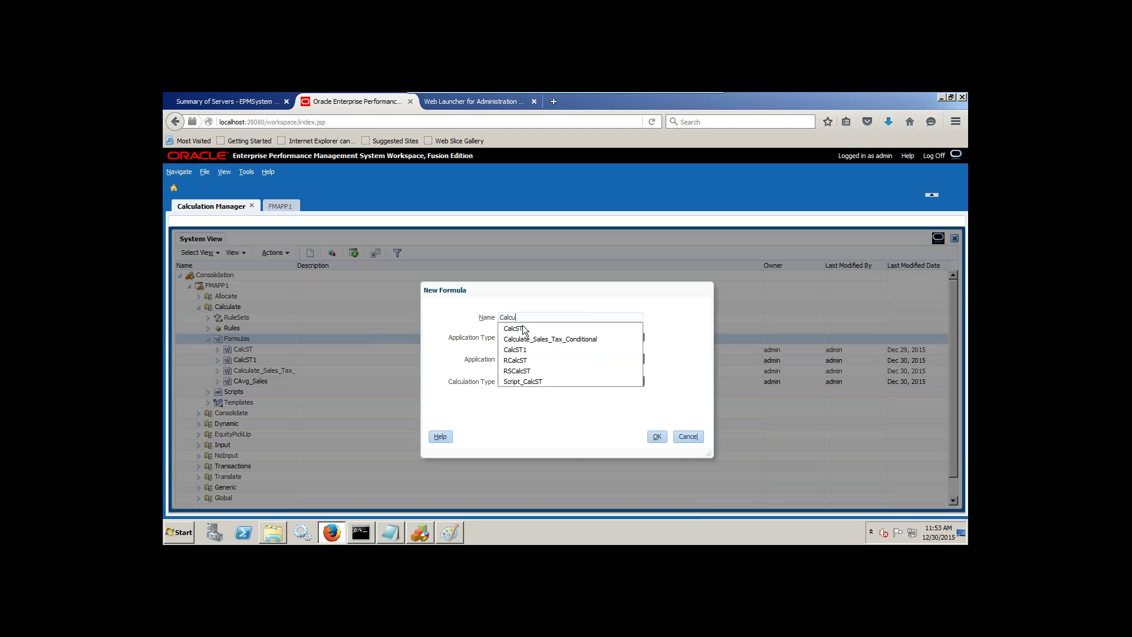
{"action": "type", "text": "late_Sales_Tax"}
{"action": "key", "text": "Escape"}
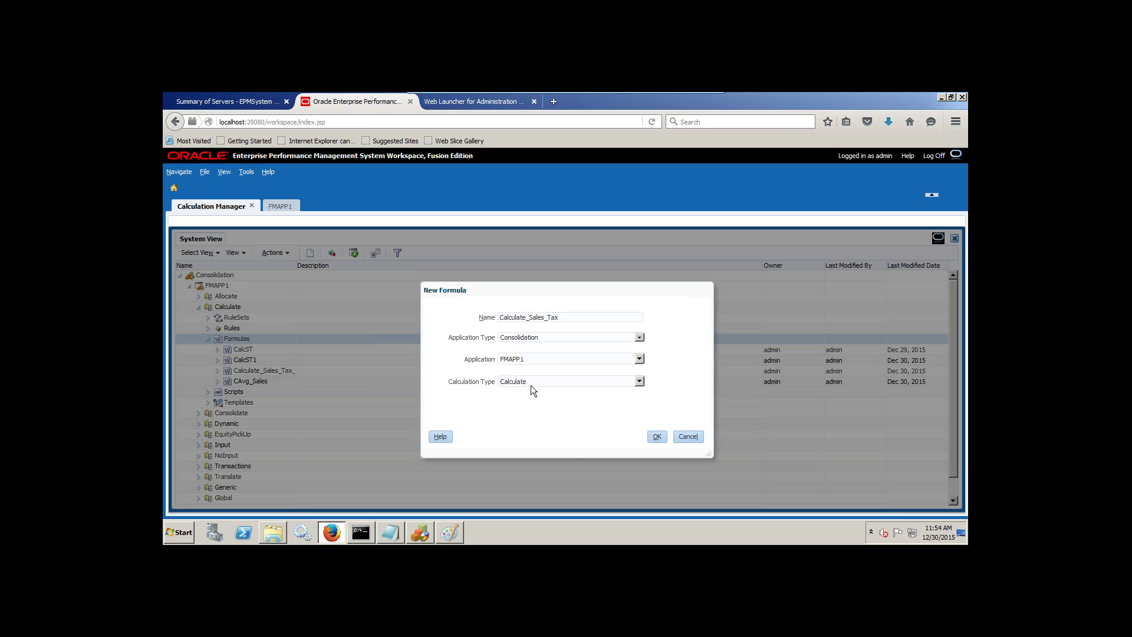
{"action": "left_click", "coordinate": [657, 436]}
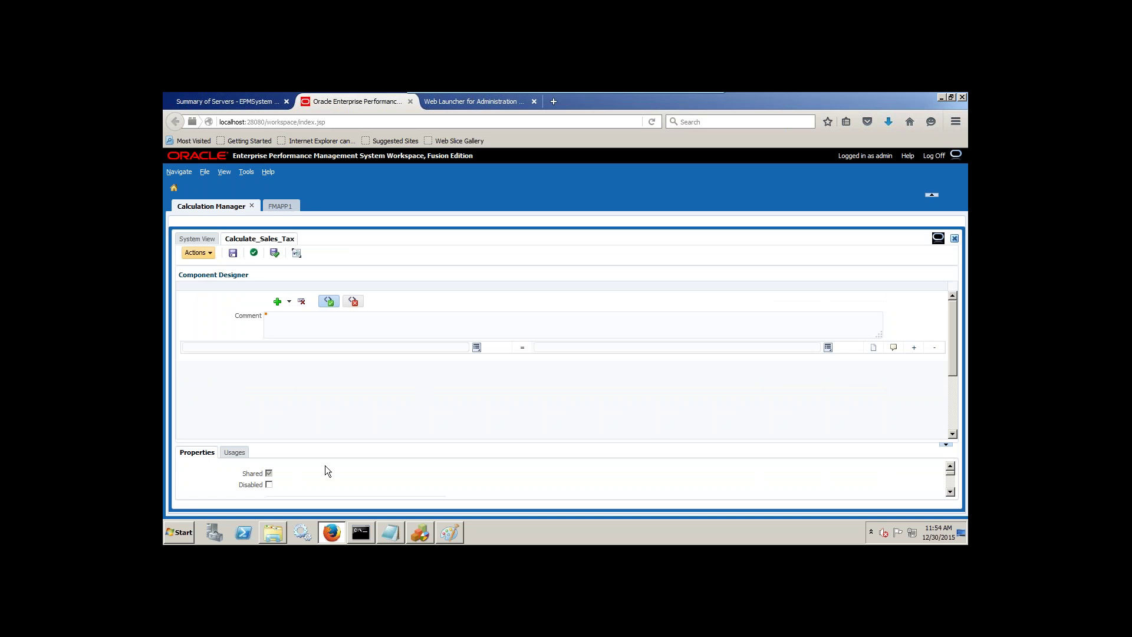
Insert the Account member Sales_Tax, found under NetIncPL and Temp, before the equals sign in the formula's first row
{"action": "left_click", "coordinate": [293, 333]}
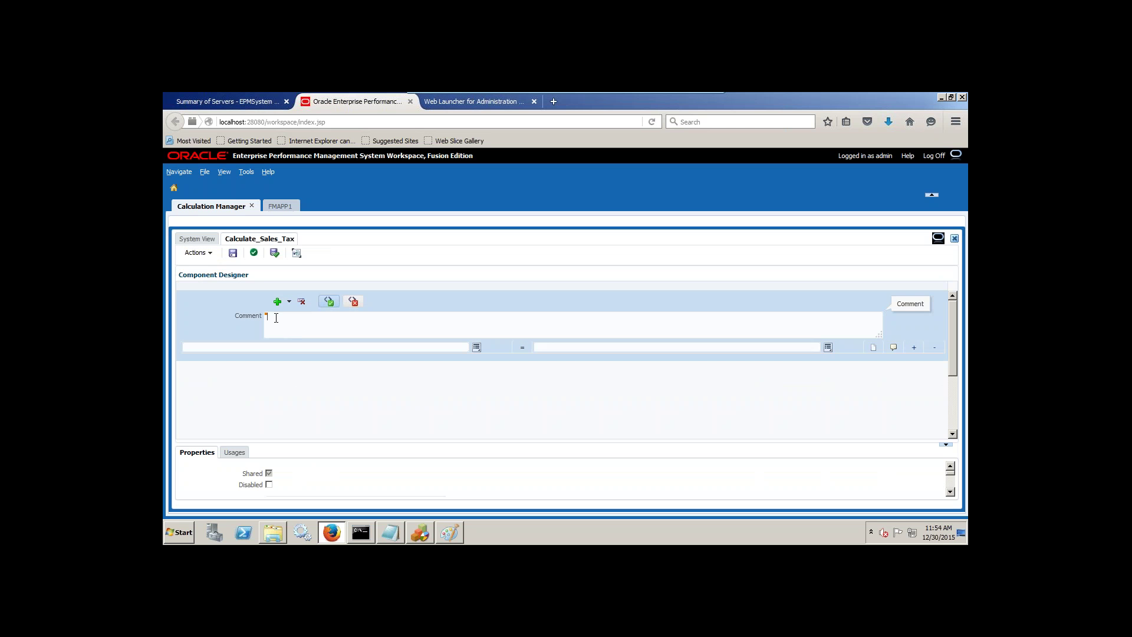
{"action": "left_click", "coordinate": [260, 349]}
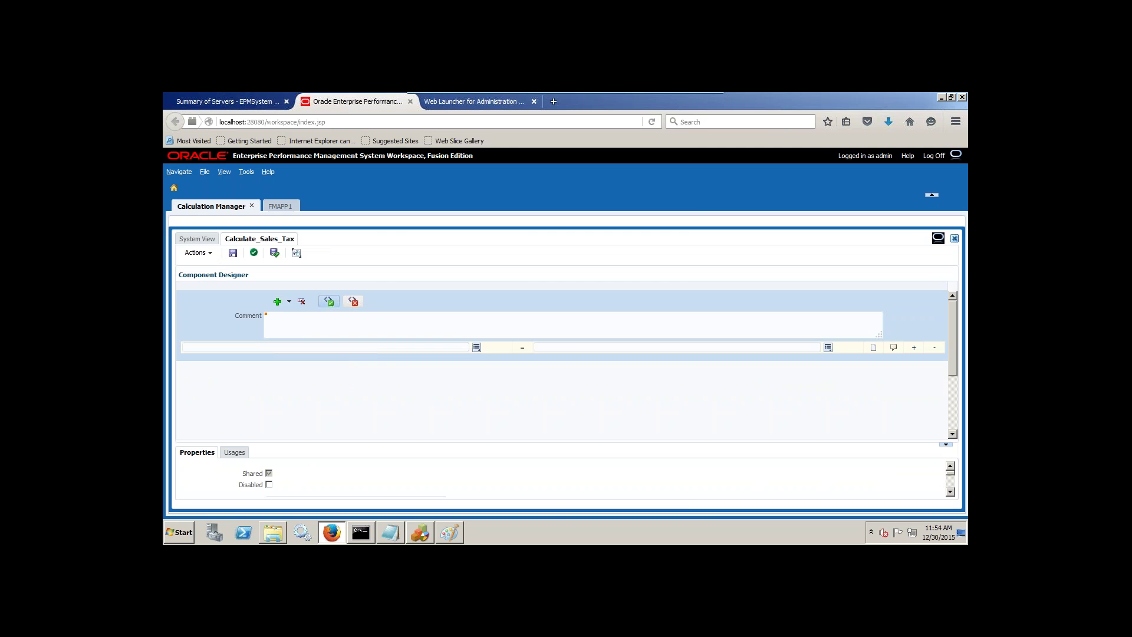
{"action": "left_click", "coordinate": [476, 347]}
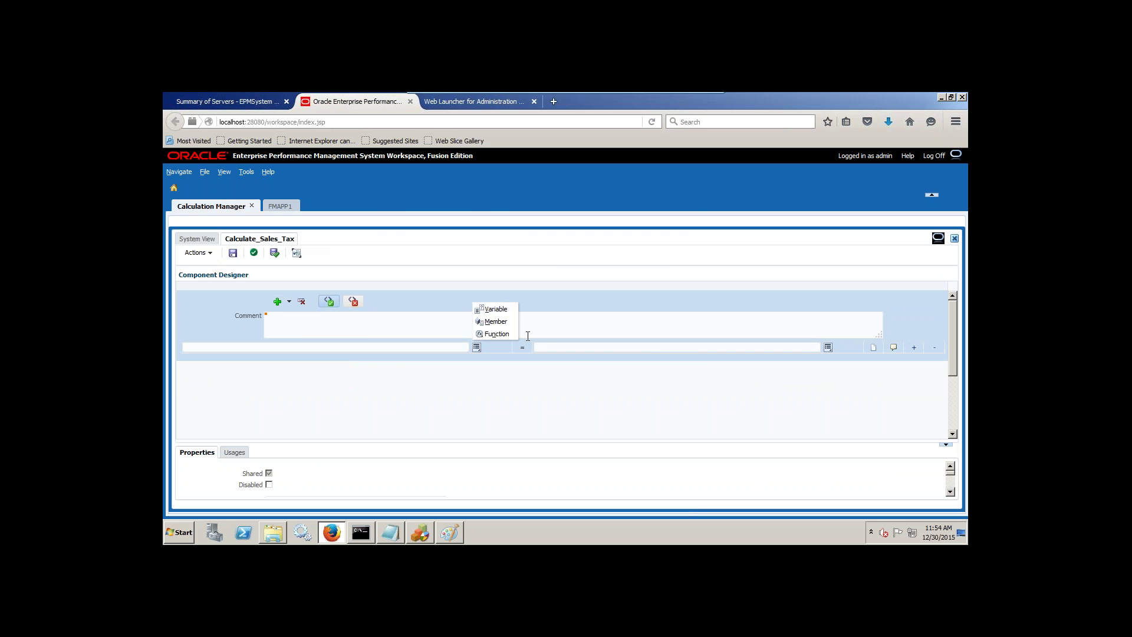
{"action": "left_click", "coordinate": [497, 321]}
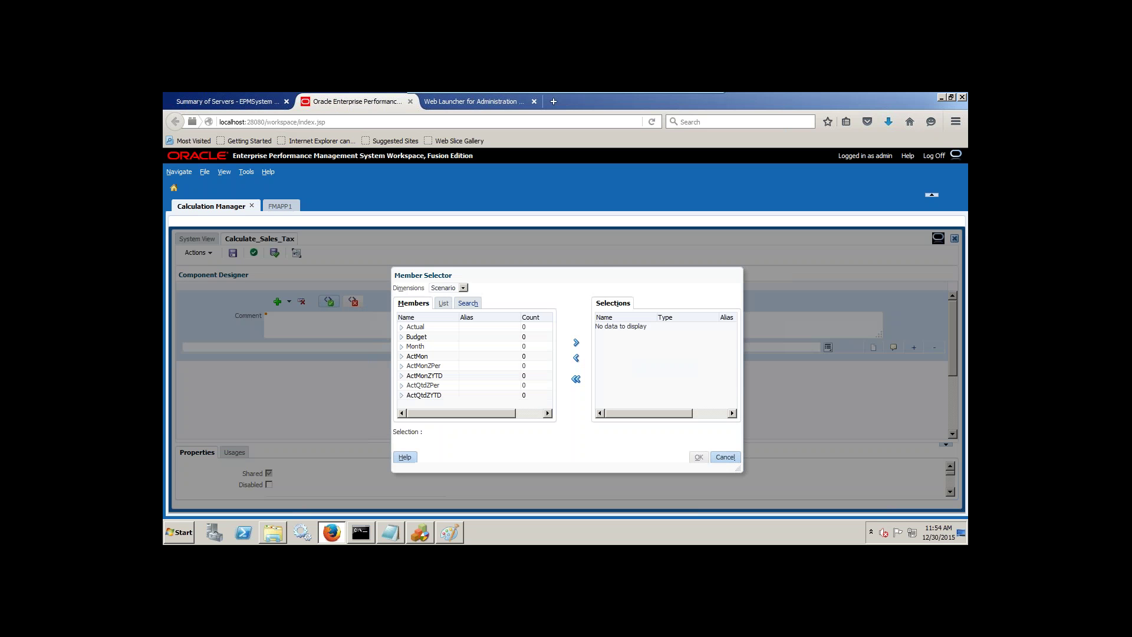
{"action": "left_click", "coordinate": [444, 288]}
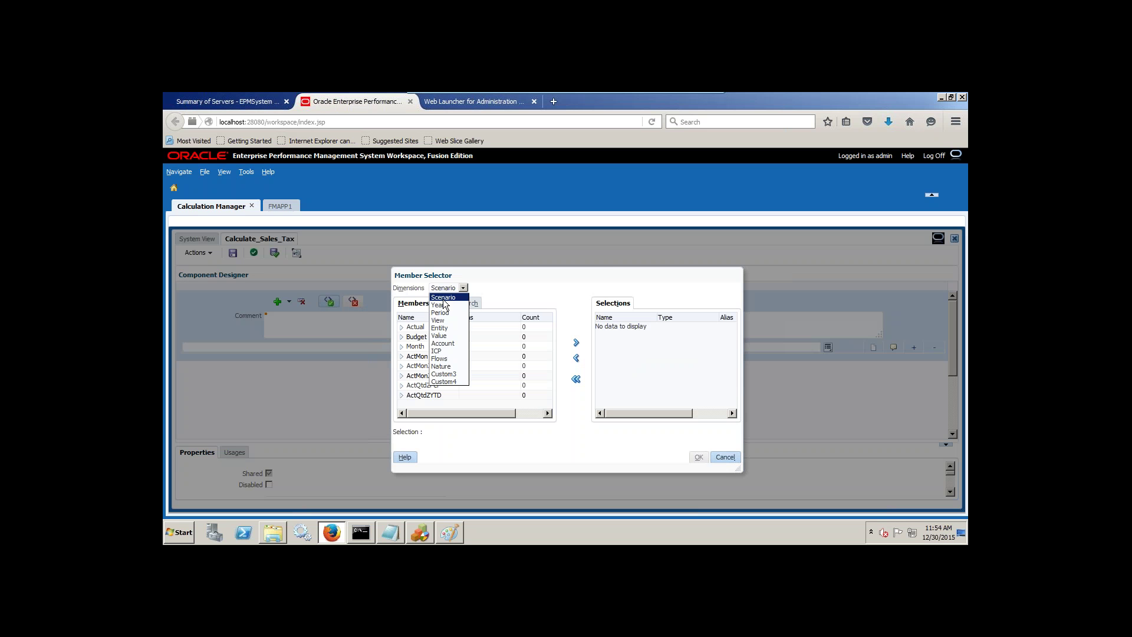
{"action": "left_click", "coordinate": [442, 343]}
{"action": "double_click", "coordinate": [429, 347]}
{"action": "double_click", "coordinate": [430, 355]}
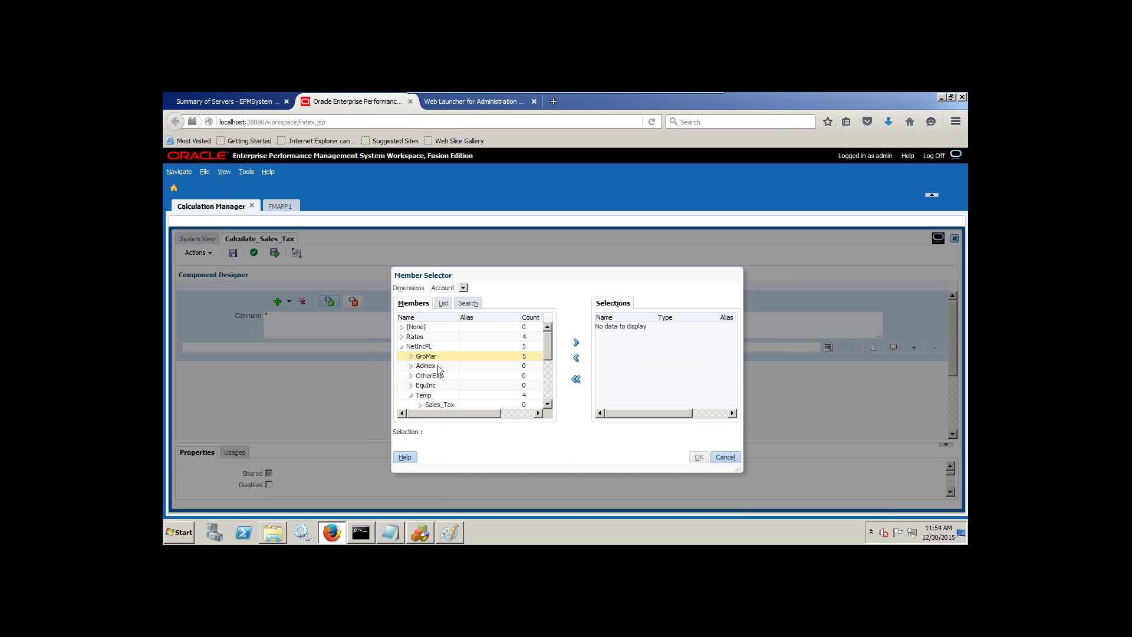
{"action": "left_click", "coordinate": [472, 389]}
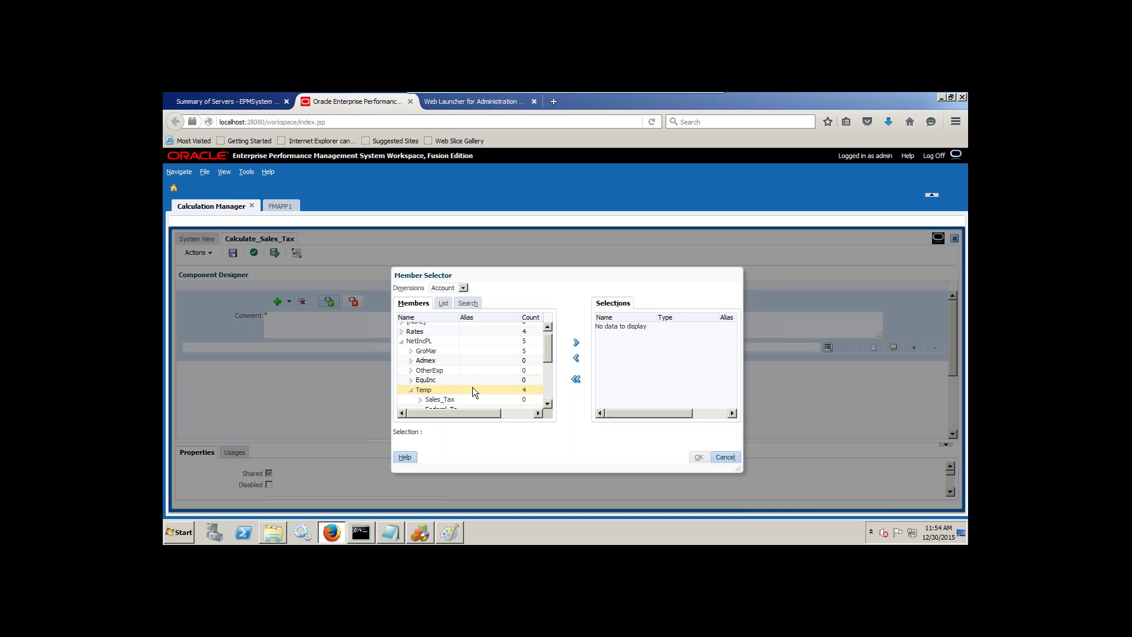
{"action": "left_click", "coordinate": [441, 400]}
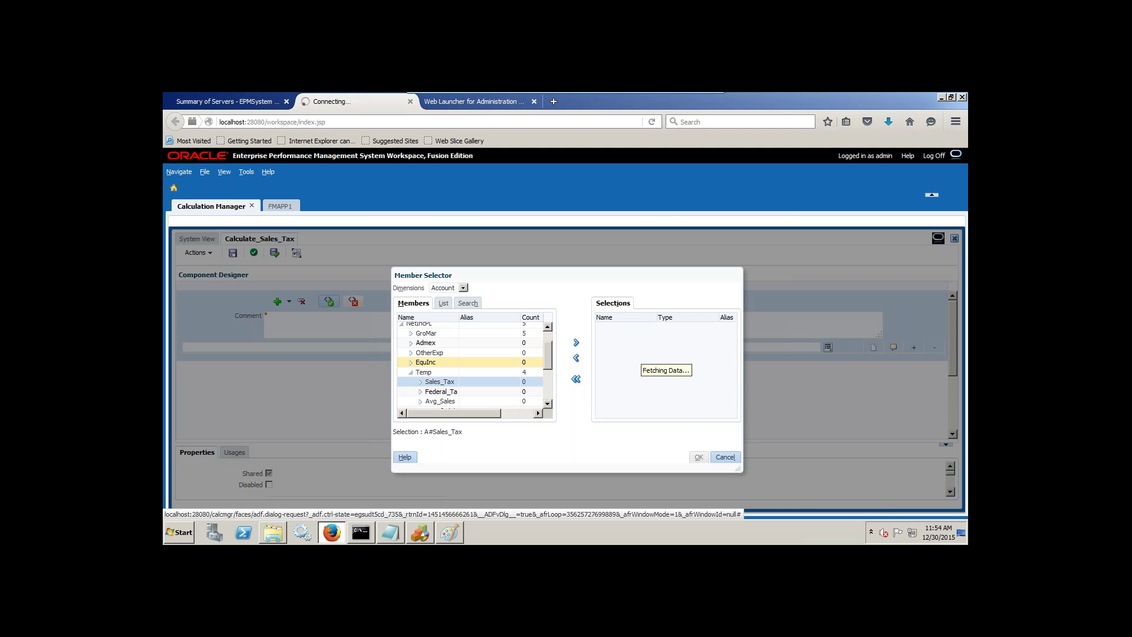
{"action": "left_click", "coordinate": [576, 342]}
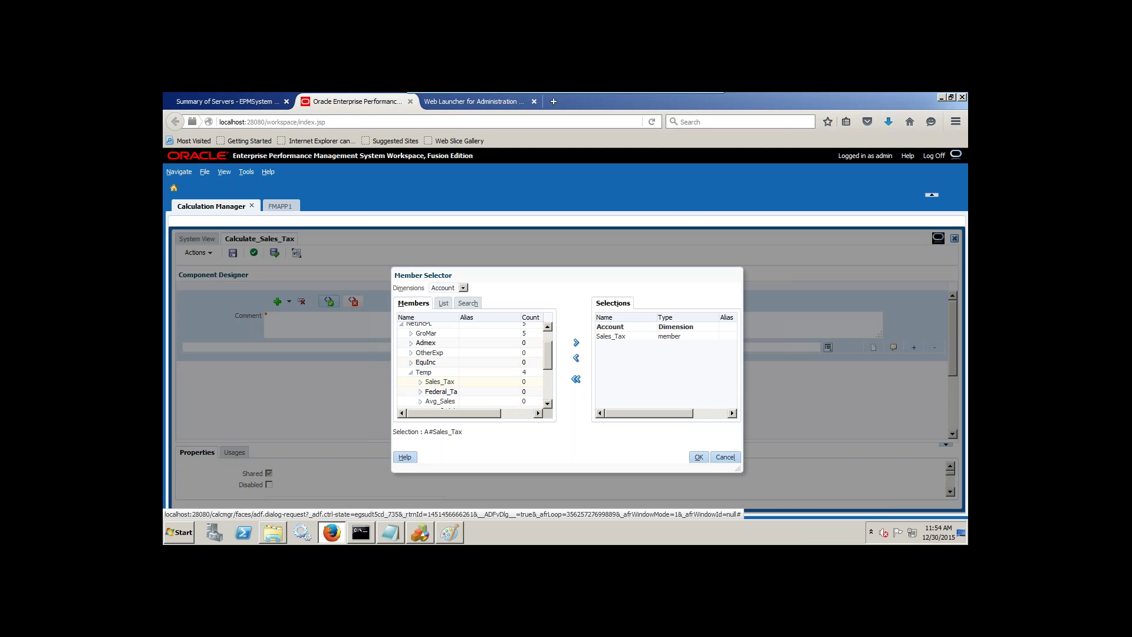
{"action": "left_click", "coordinate": [698, 455]}
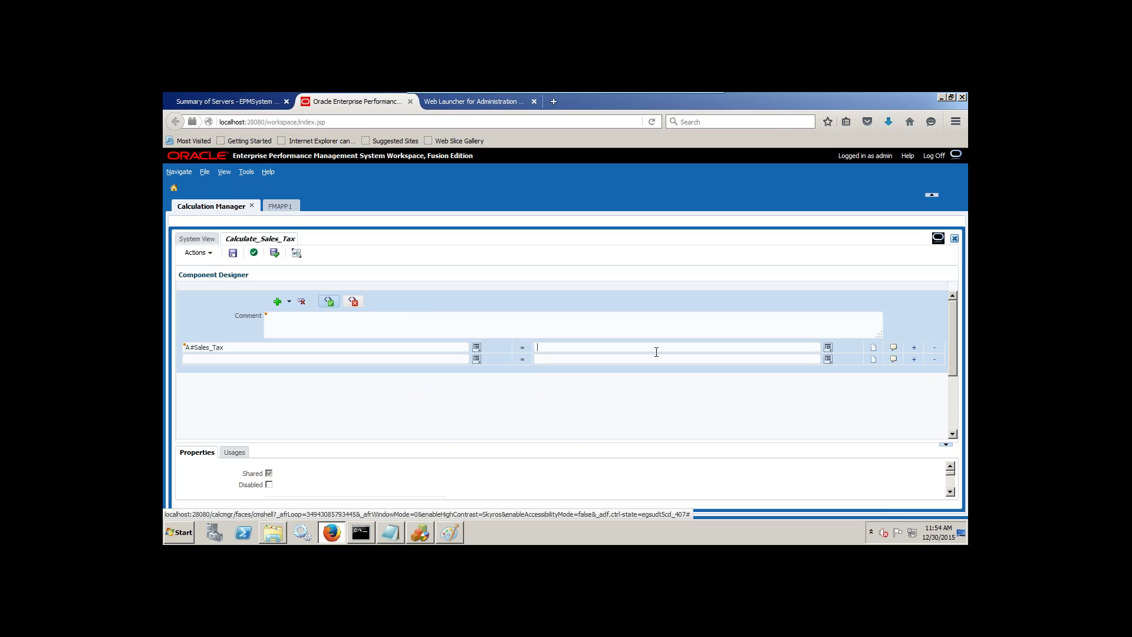
Set the right side of the first formula row to Account member SalesTP, found under NetIncPL and GroMar, multiplied by 0.1
{"action": "left_click", "coordinate": [828, 350]}
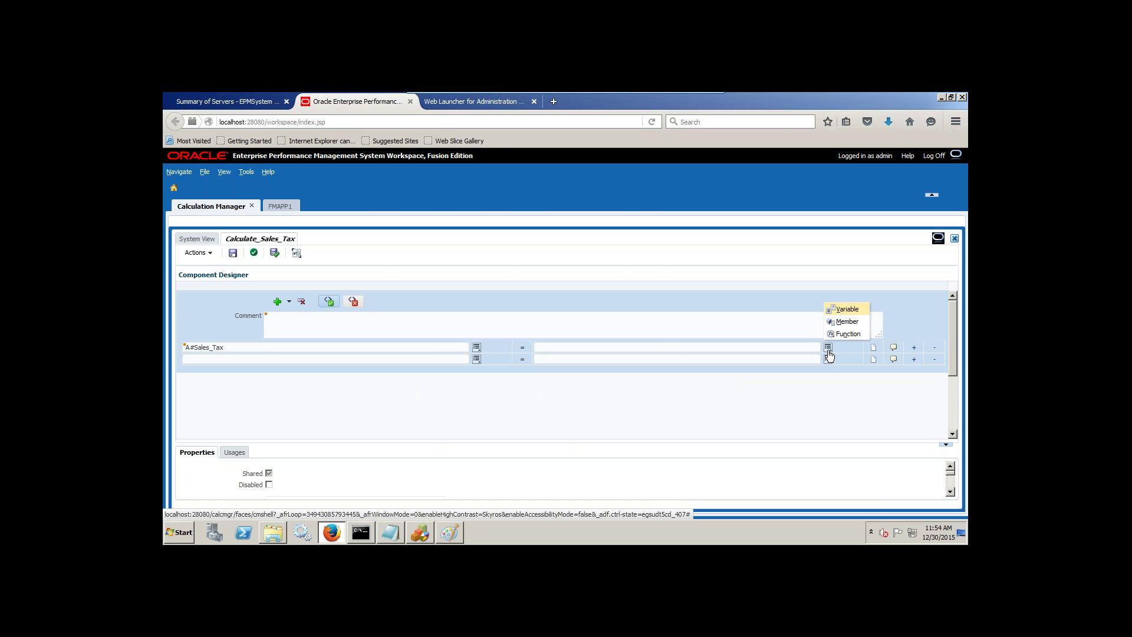
{"action": "left_click", "coordinate": [845, 322]}
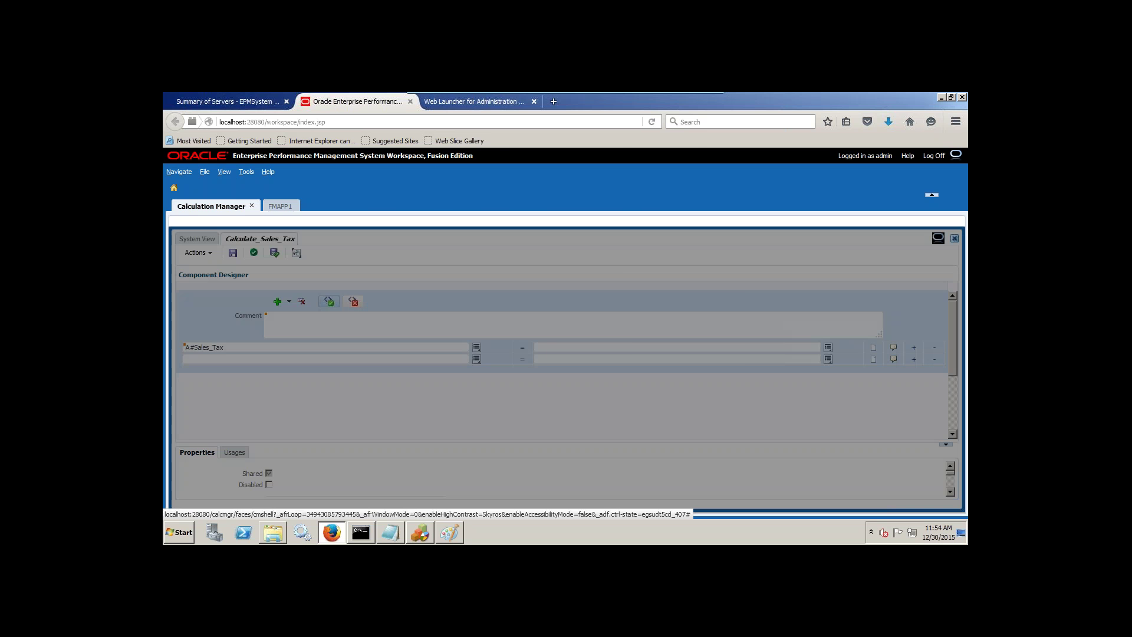
{"action": "left_click", "coordinate": [448, 288]}
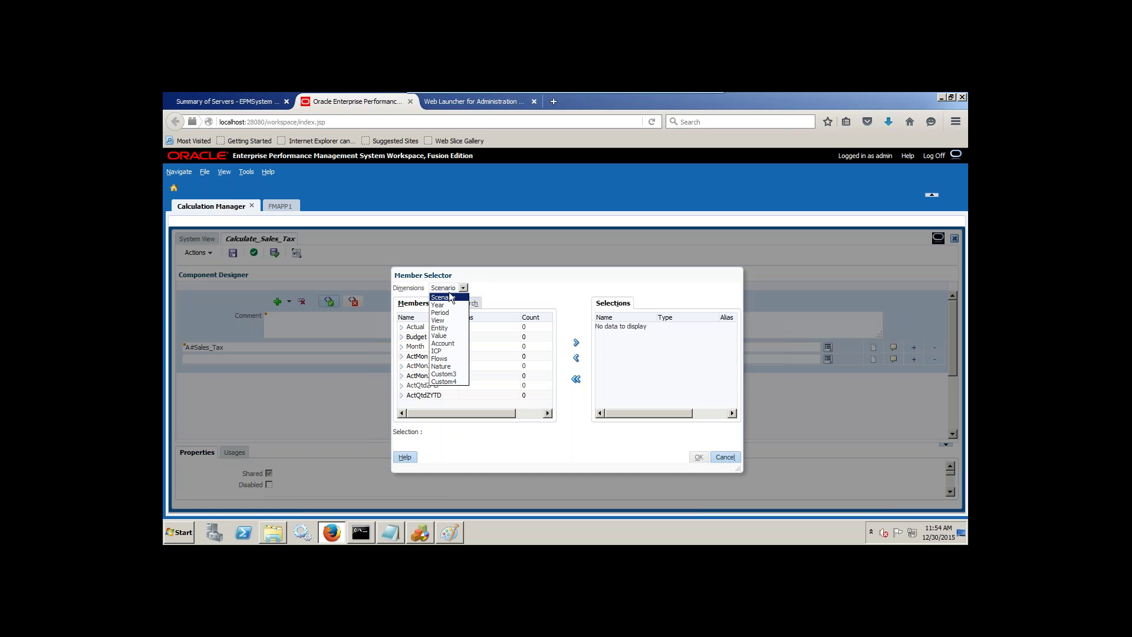
{"action": "left_click", "coordinate": [448, 343]}
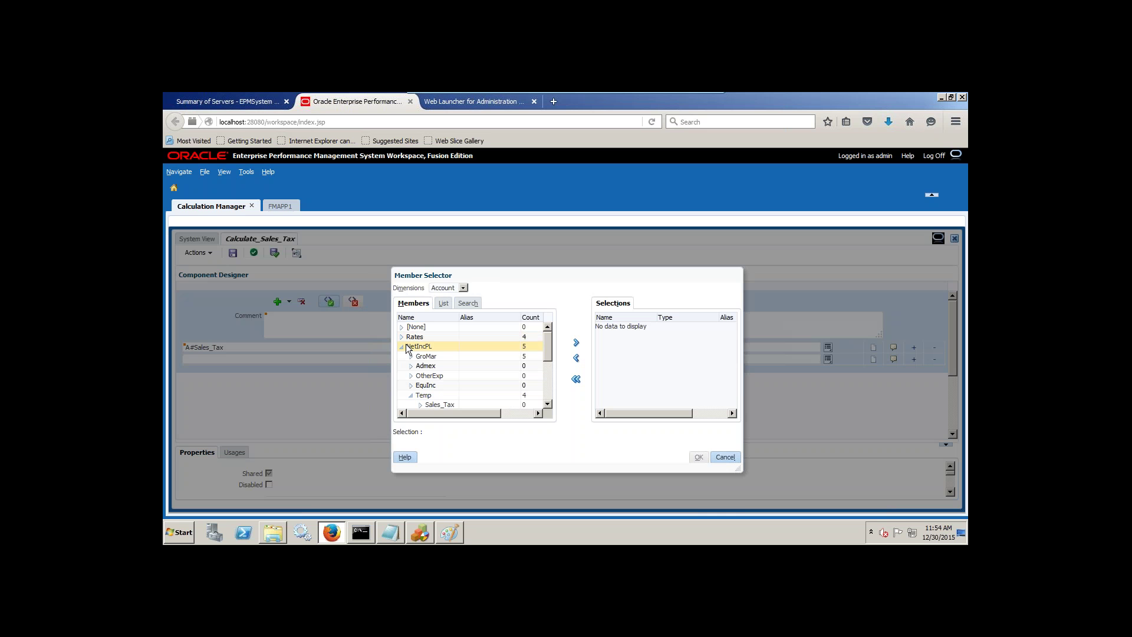
{"action": "left_click", "coordinate": [411, 356]}
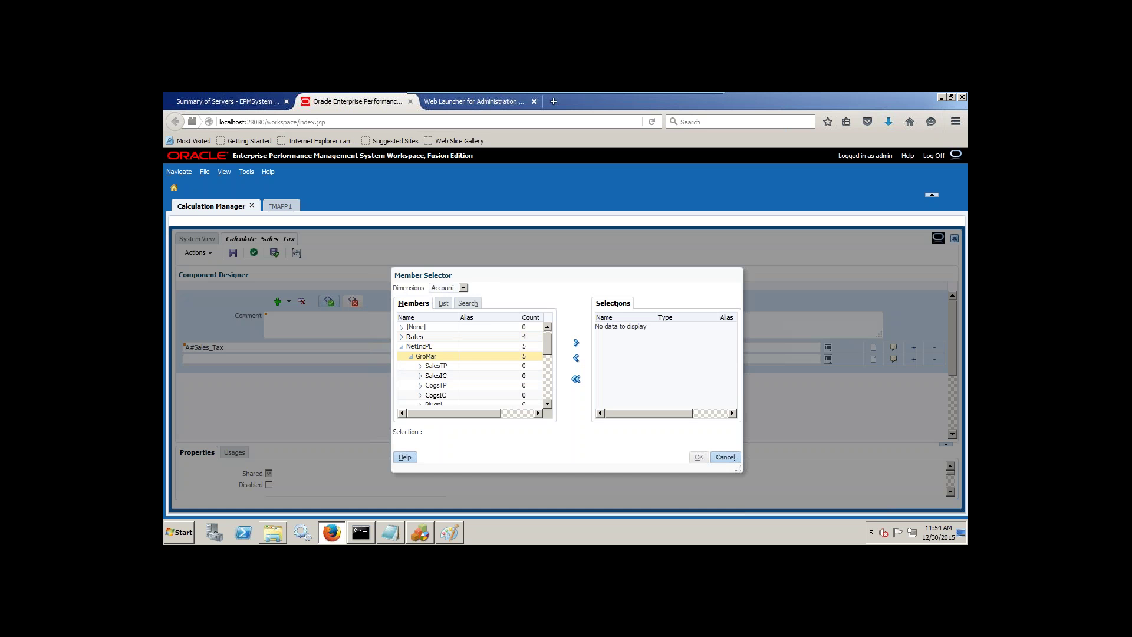
{"action": "left_click", "coordinate": [437, 366]}
{"action": "left_click", "coordinate": [576, 342]}
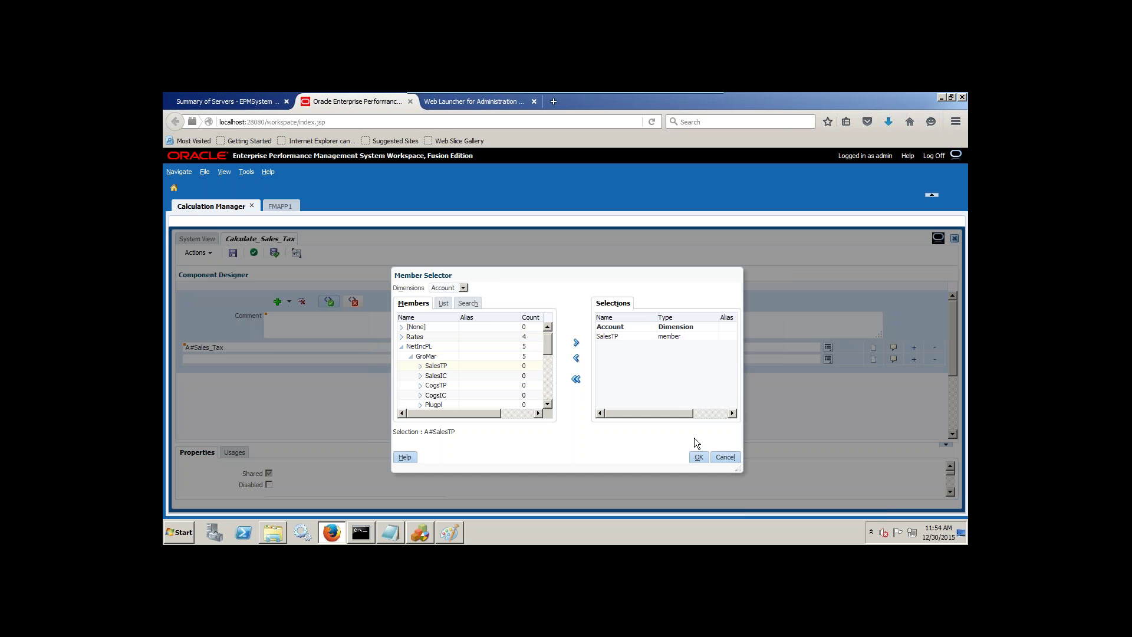
{"action": "left_click", "coordinate": [698, 457]}
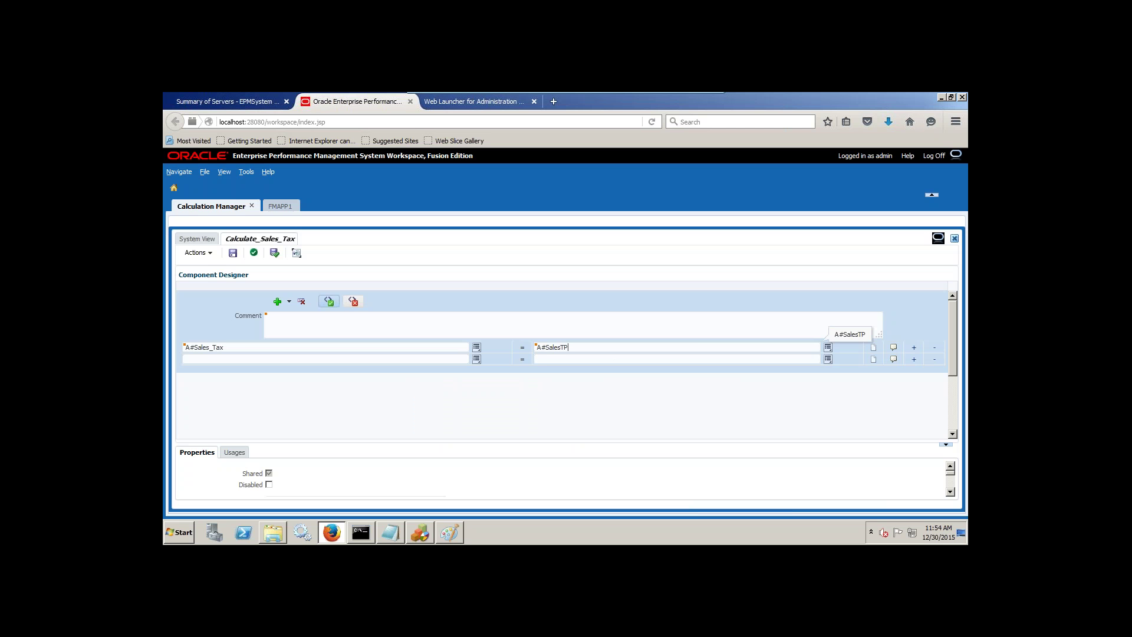
{"action": "type", "text": "*0.1"}
Validate and save the Calculate_Sales_Tax formula
{"action": "left_click", "coordinate": [308, 321]}
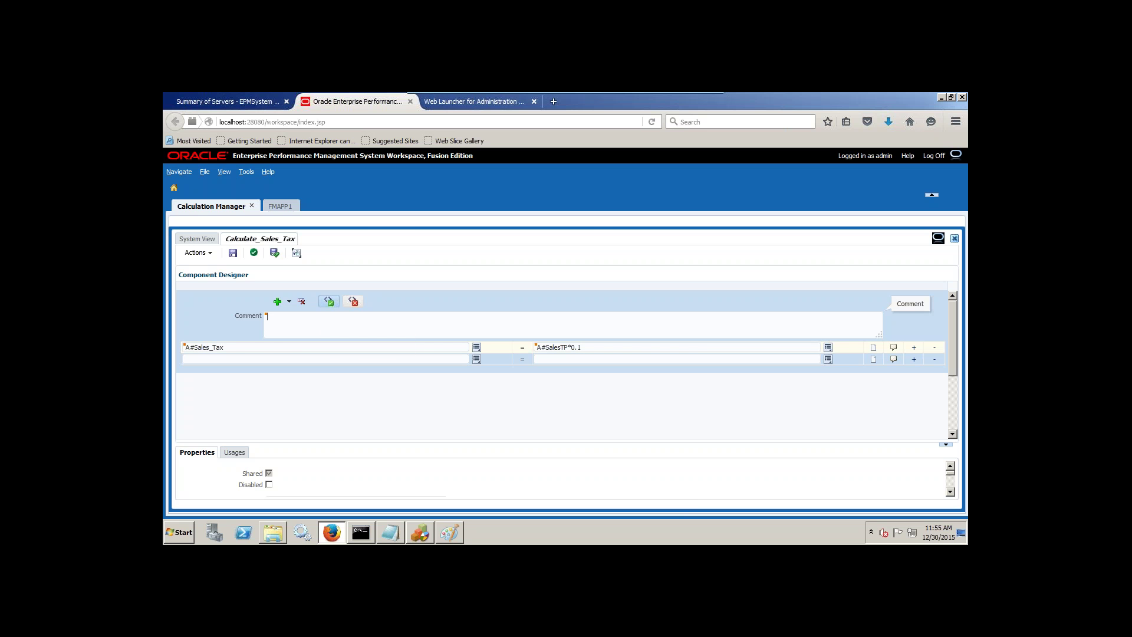
{"action": "left_click", "coordinate": [275, 254]}
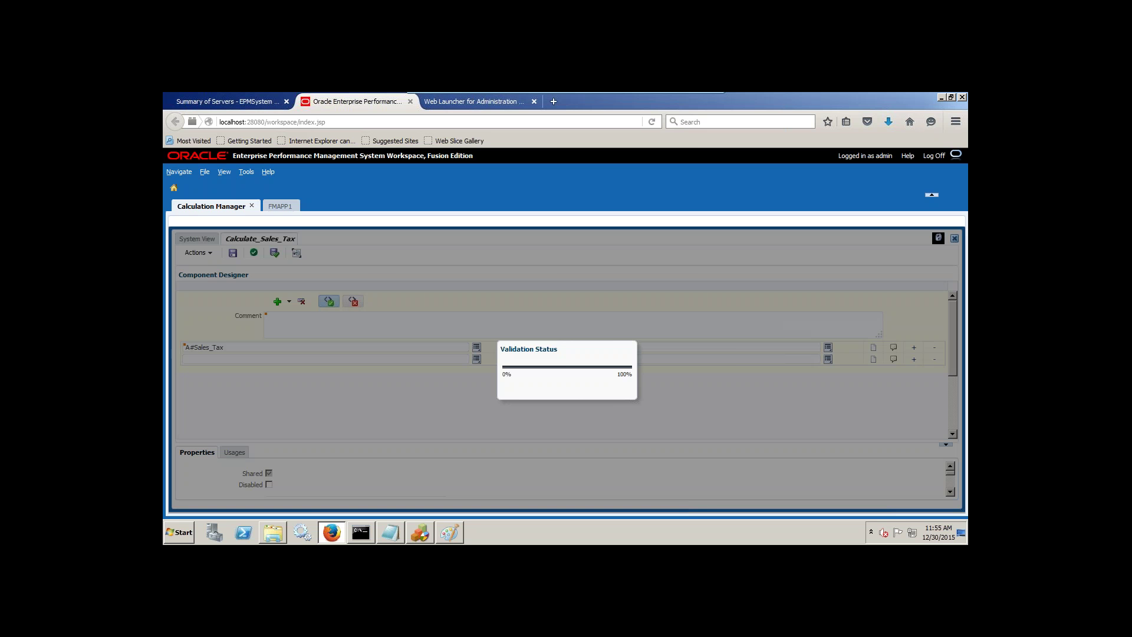
{"action": "left_click", "coordinate": [714, 411]}
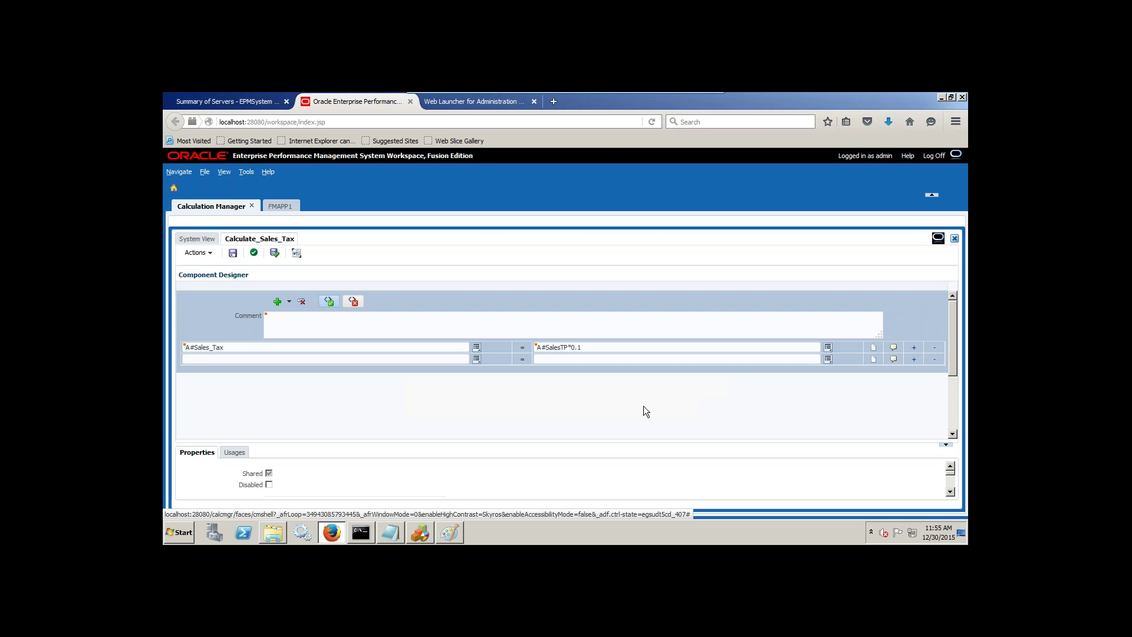
Switch to the Notepad notes and review the Method#1 steps on creating the formula and adding it to a rule
{"action": "left_click", "coordinate": [392, 532]}
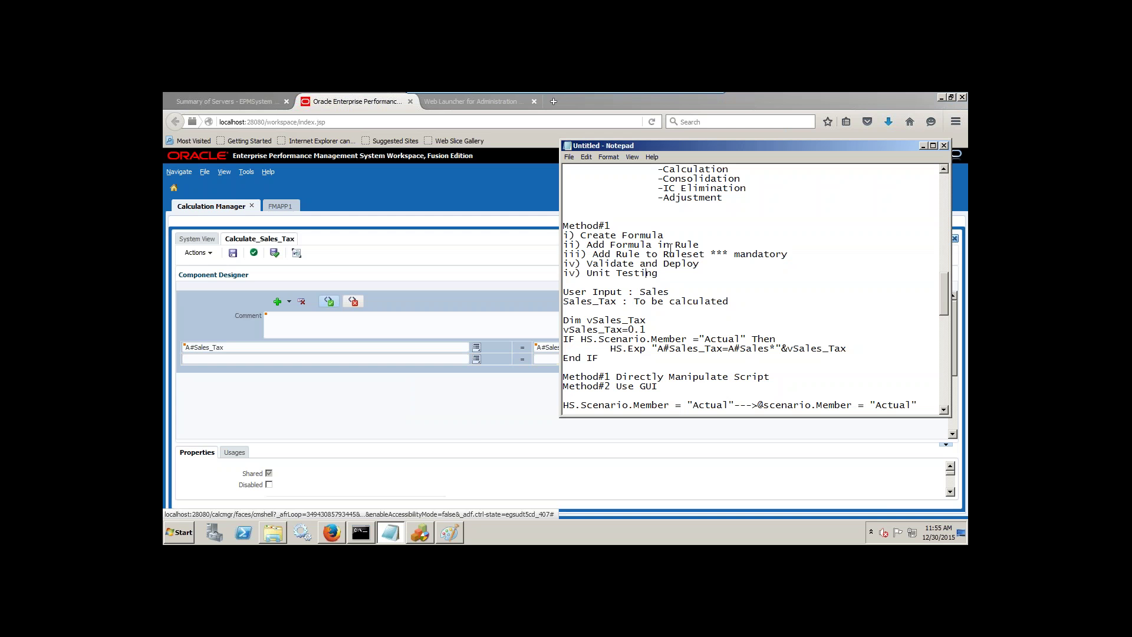
{"action": "left_click_drag", "start_coordinate": [664, 236], "coordinate": [548, 238]}
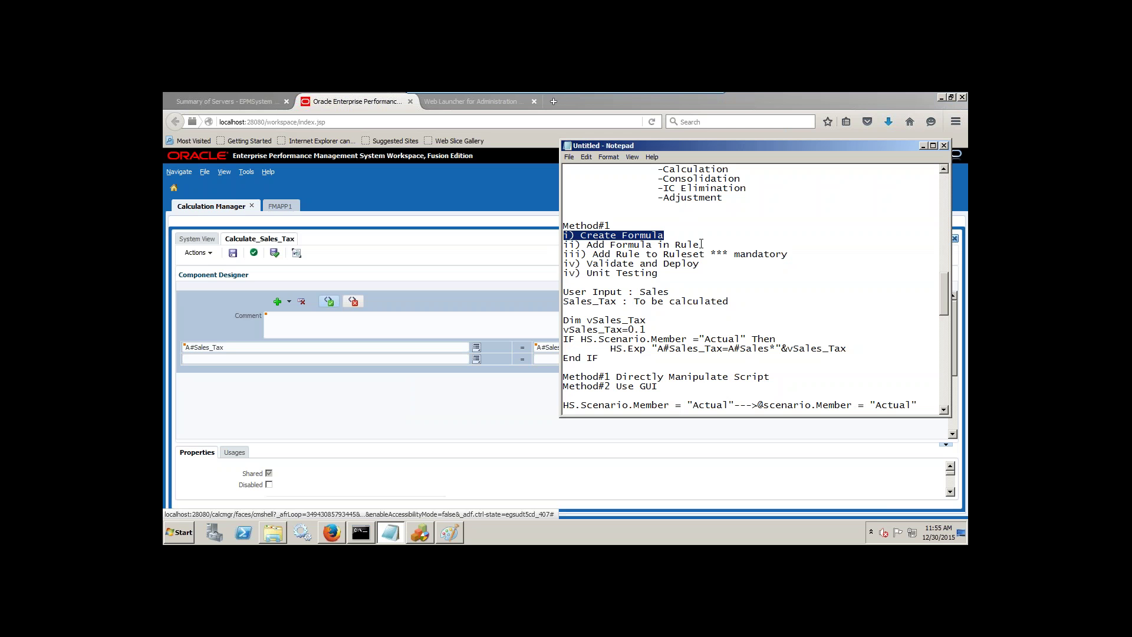
{"action": "left_click_drag", "start_coordinate": [701, 244], "coordinate": [543, 247]}
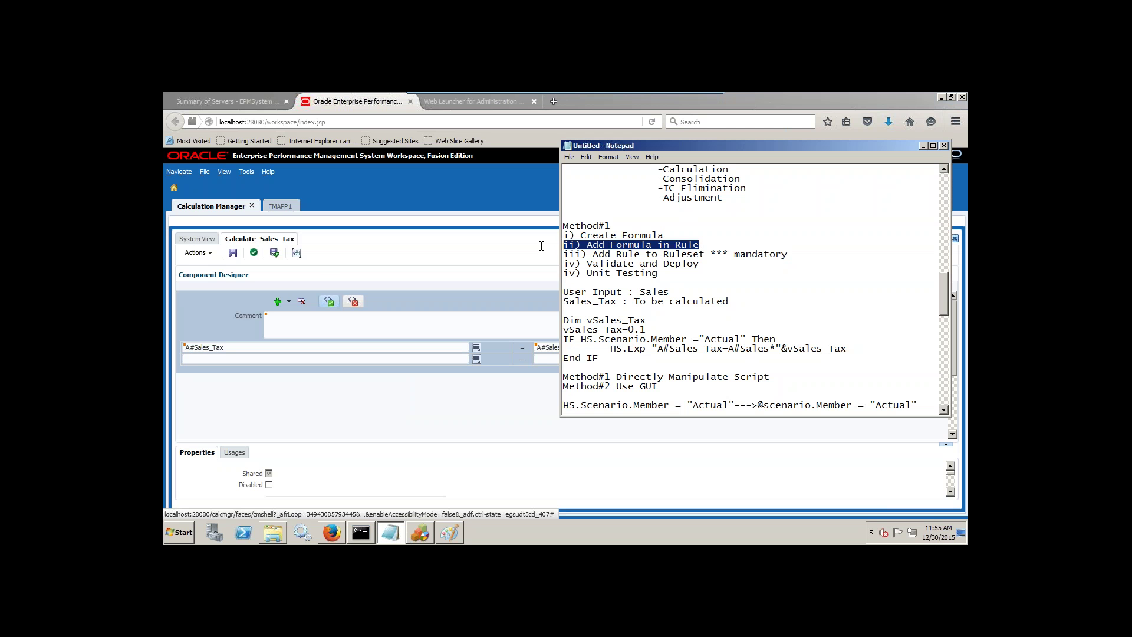
Return to Calculation Manager, close the formula and create a Calculate rule named Rule_Conditional_statement for the Consolidation application FMAPP1
{"action": "left_click", "coordinate": [281, 252]}
{"action": "left_click", "coordinate": [954, 238]}
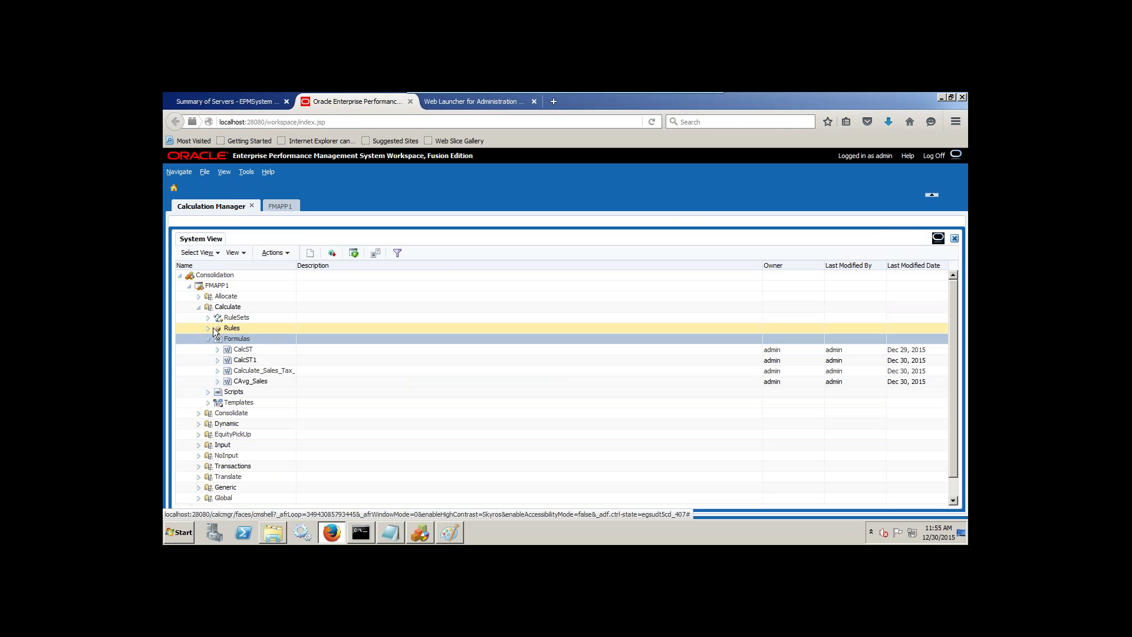
{"action": "right_click", "coordinate": [225, 332]}
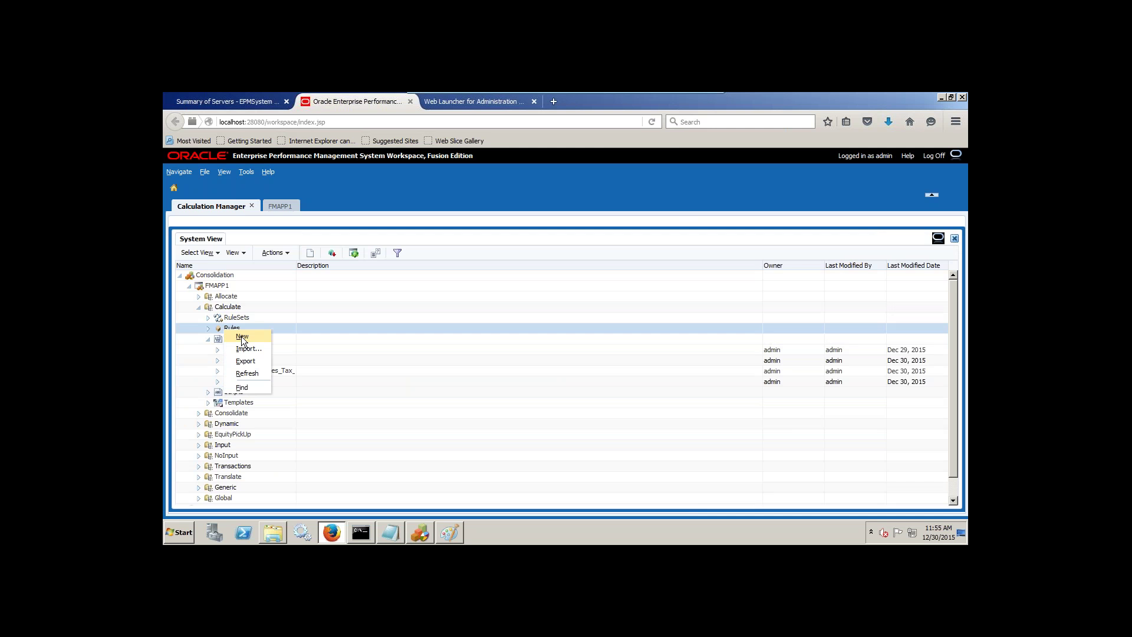
{"action": "left_click", "coordinate": [242, 336]}
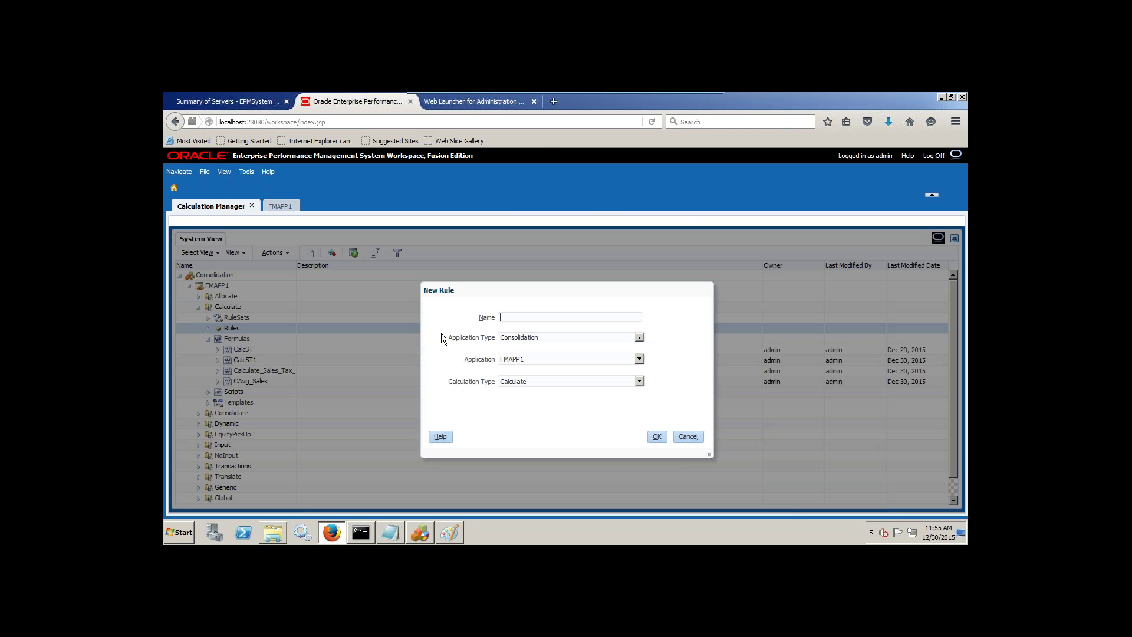
{"action": "type", "text": "Rule_"}
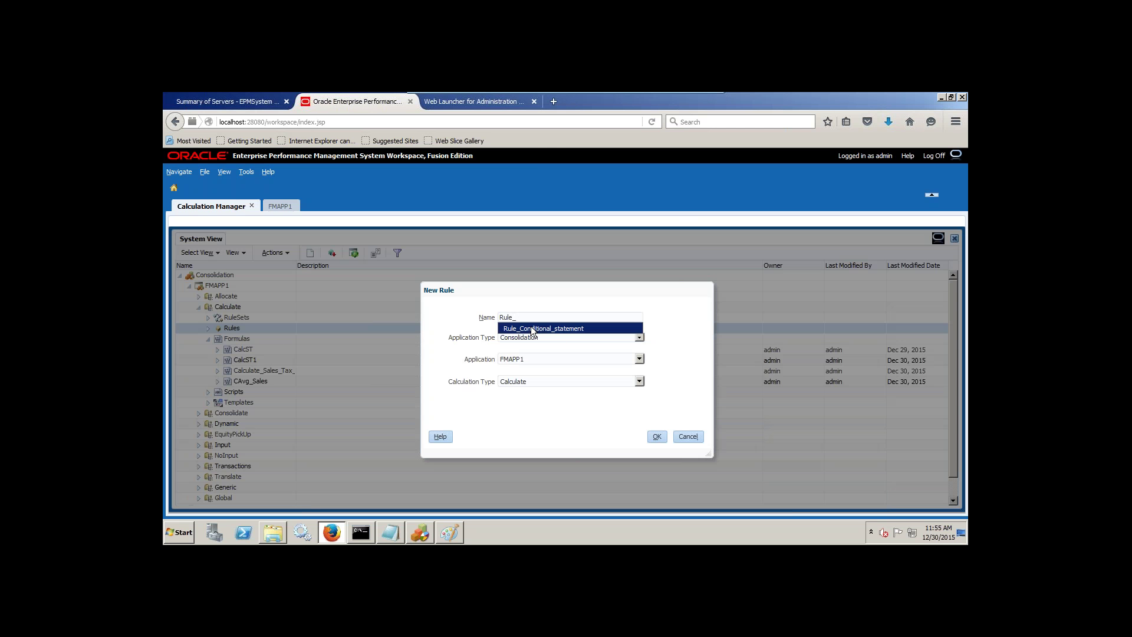
{"action": "left_click", "coordinate": [530, 328]}
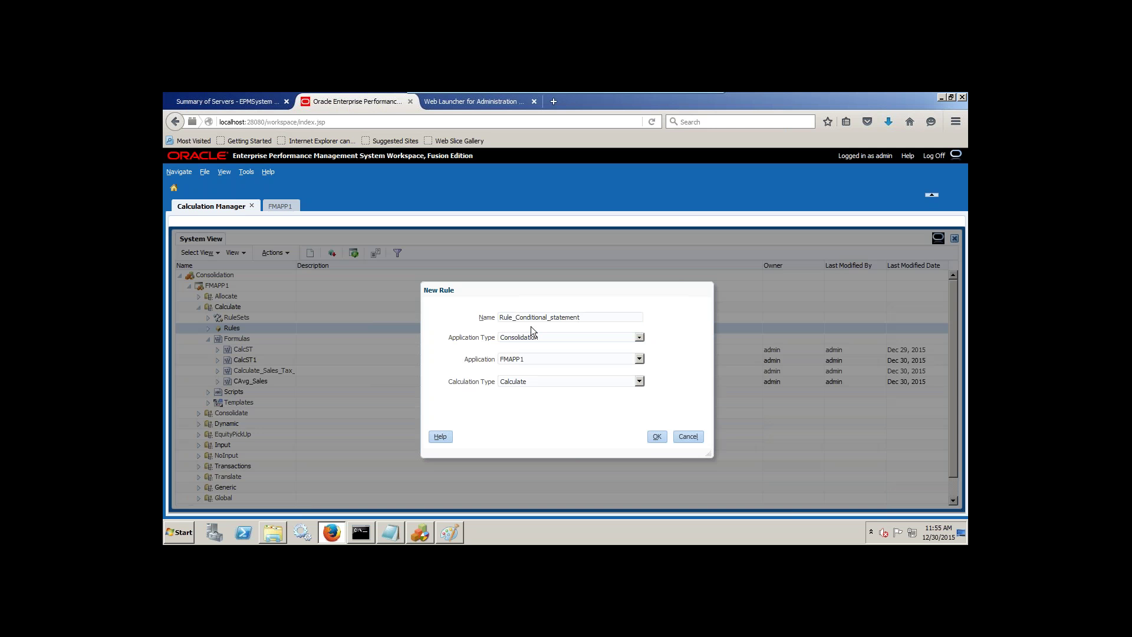
{"action": "left_click", "coordinate": [658, 437]}
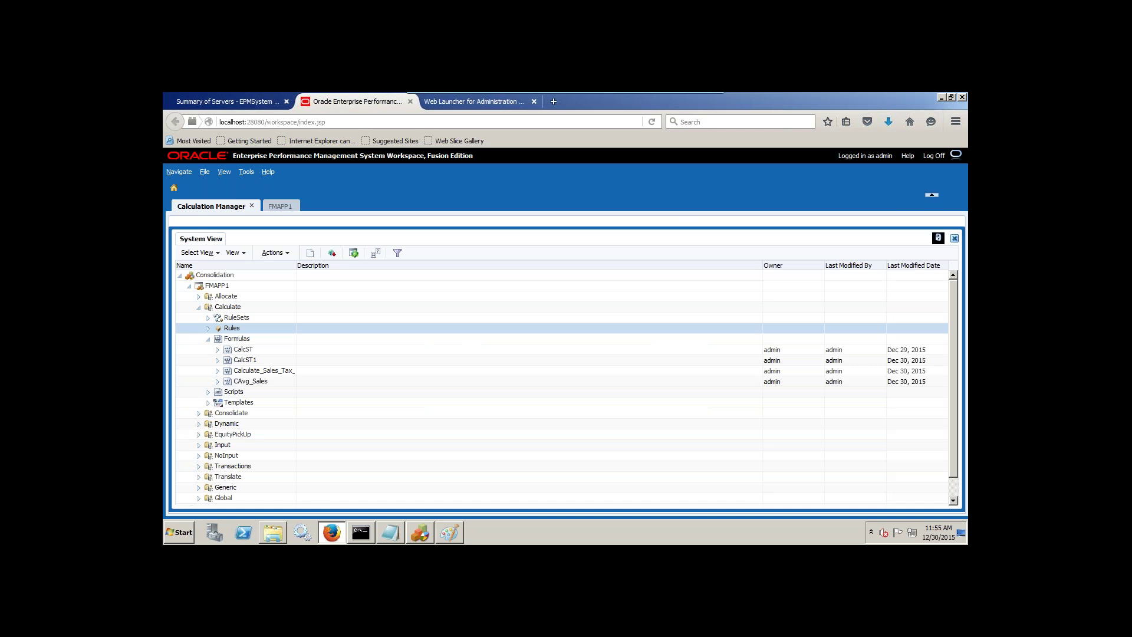
Add the existing FMAPP1 formula Calculate_Sales_Tax to the rule flow between Begin and End
{"action": "left_click", "coordinate": [329, 308]}
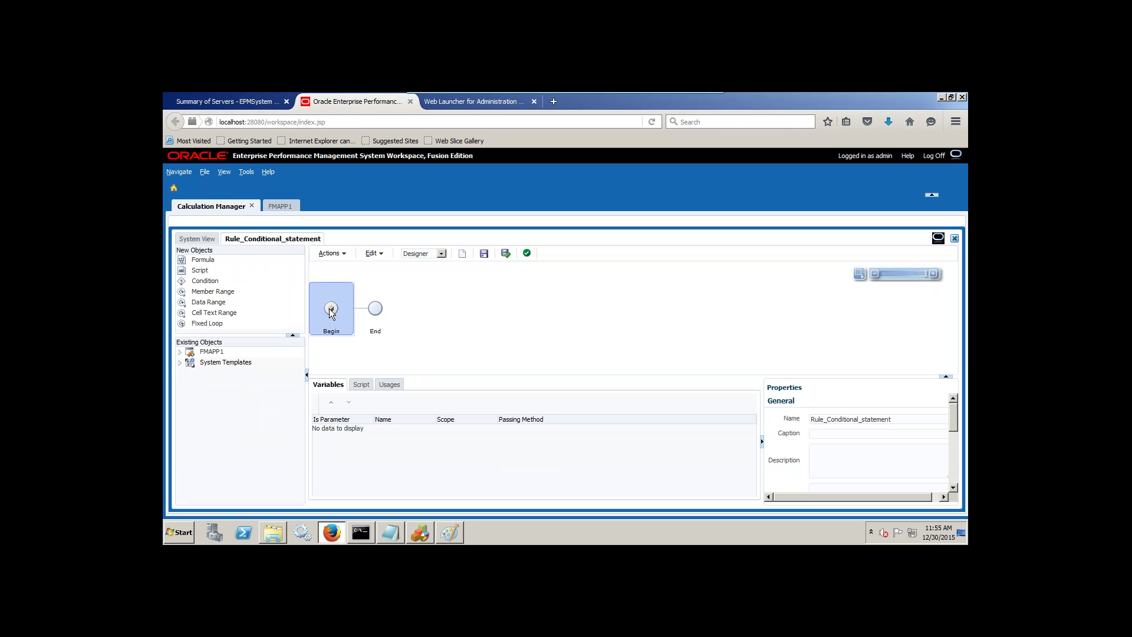
{"action": "key", "text": "Up"}
{"action": "key", "text": "Up"}
{"action": "key", "text": "Up"}
{"action": "key", "text": "Up"}
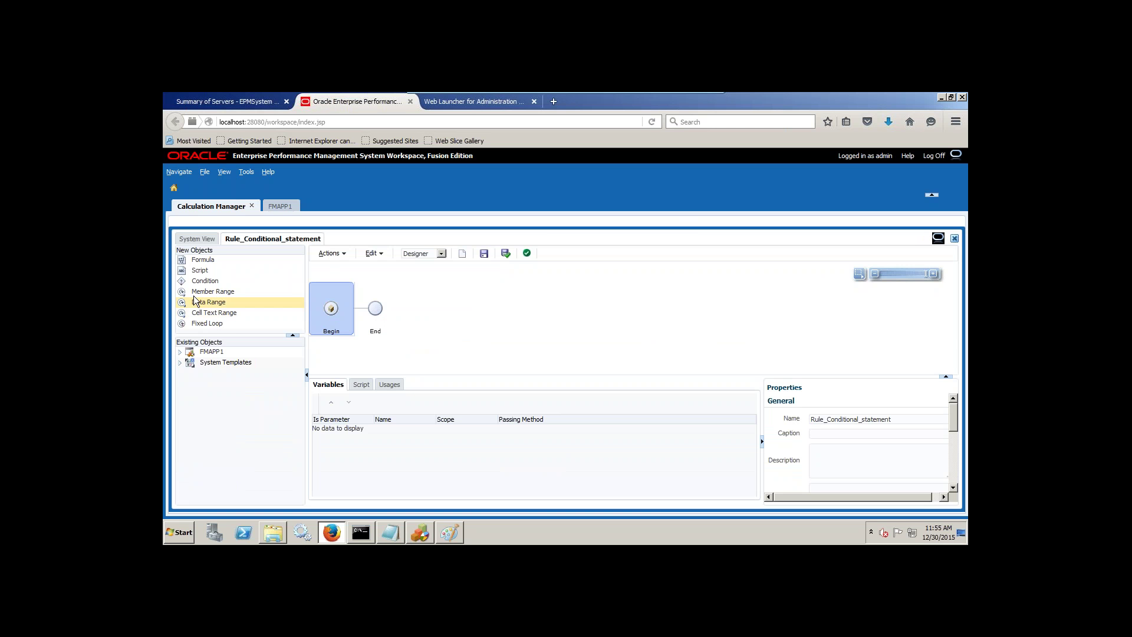
{"action": "left_click", "coordinate": [179, 352]}
{"action": "left_click", "coordinate": [218, 372]}
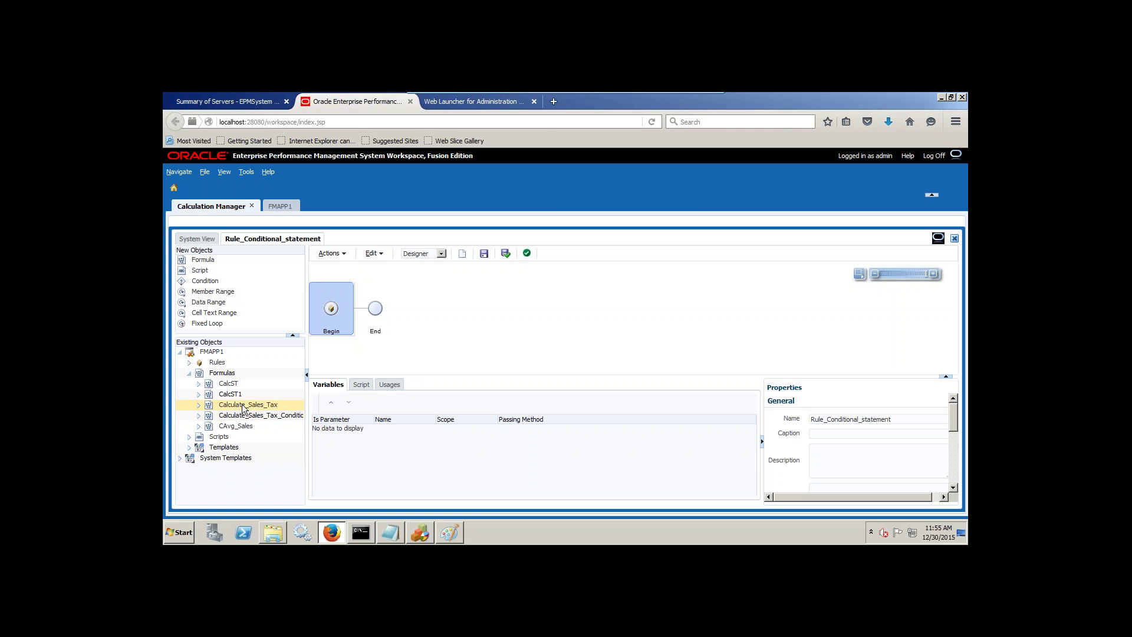
{"action": "left_click_drag", "start_coordinate": [243, 406], "coordinate": [367, 309]}
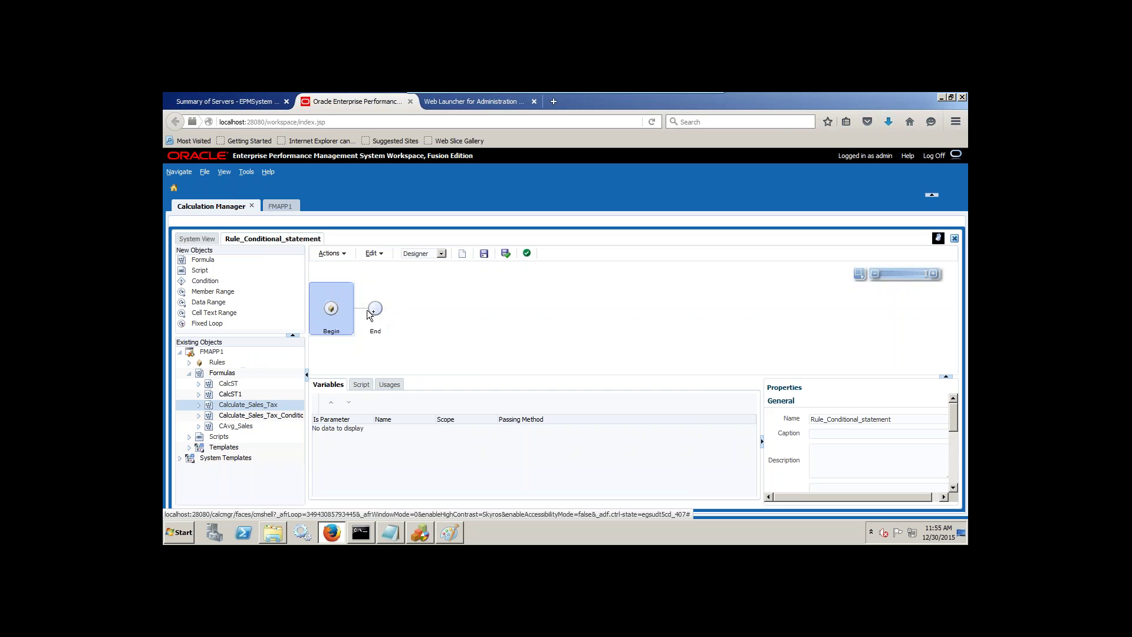
{"action": "left_click", "coordinate": [369, 321]}
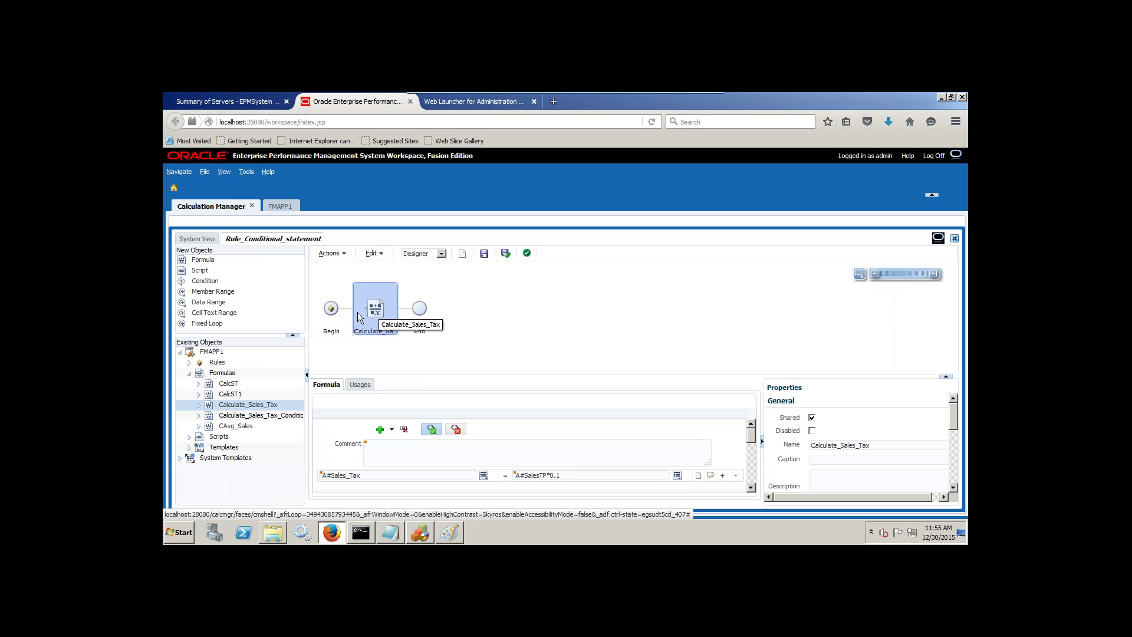
Insert a Condition object after Begin and move the Calculate_Sales_Tax formula into its yes branch
{"action": "left_click_drag", "start_coordinate": [206, 283], "coordinate": [349, 310]}
{"action": "left_click_drag", "start_coordinate": [464, 307], "coordinate": [407, 311]}
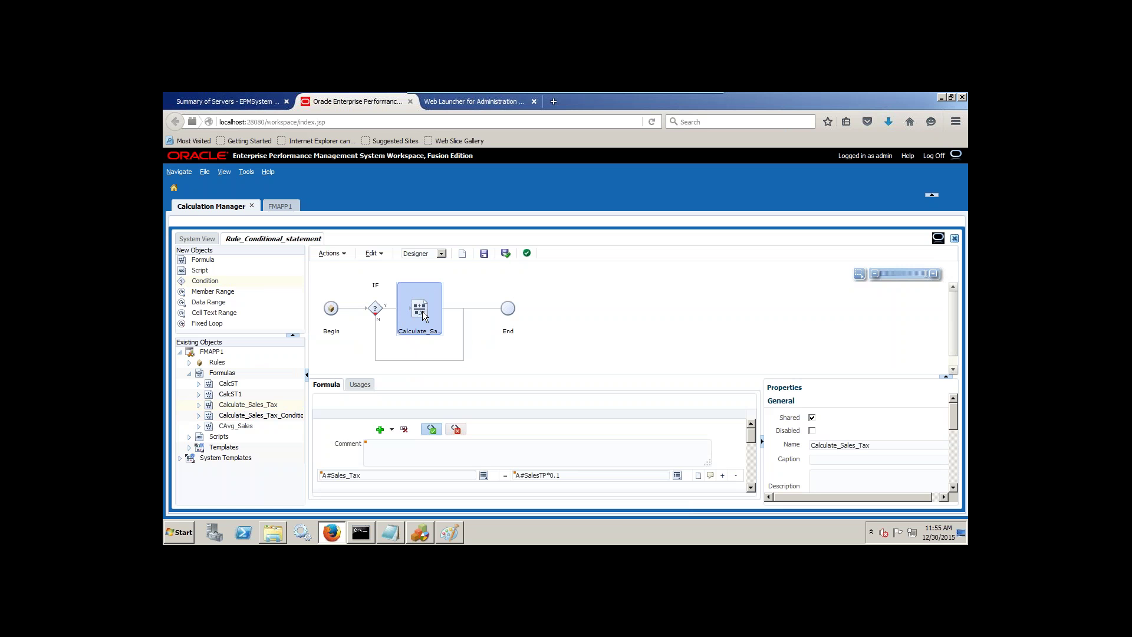
{"action": "left_click", "coordinate": [377, 311]}
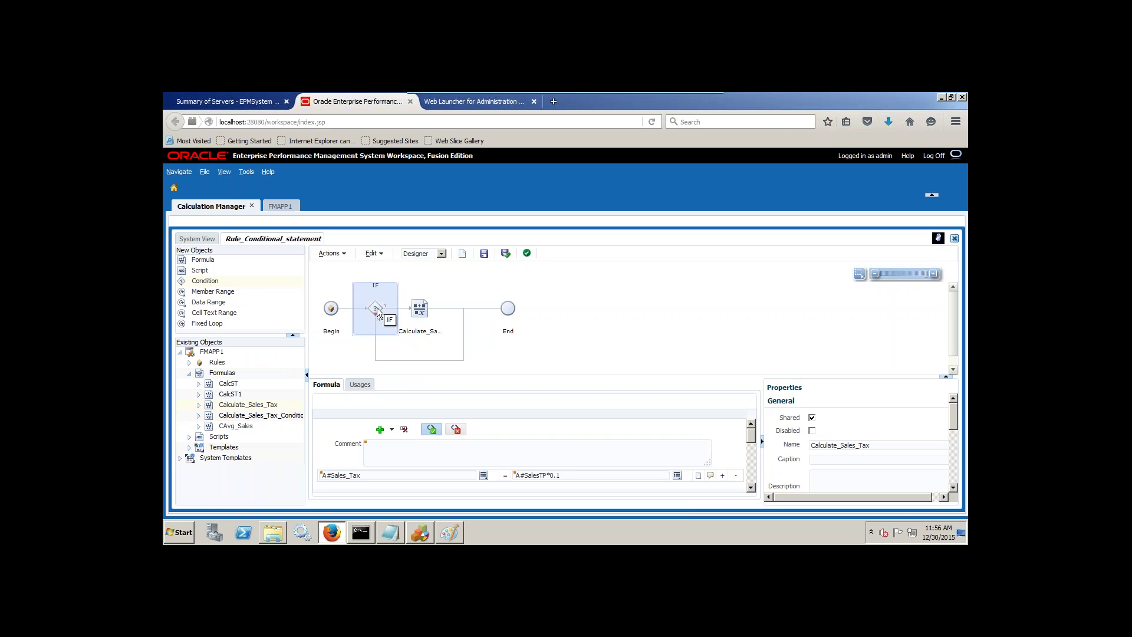
{"action": "left_click", "coordinate": [369, 431]}
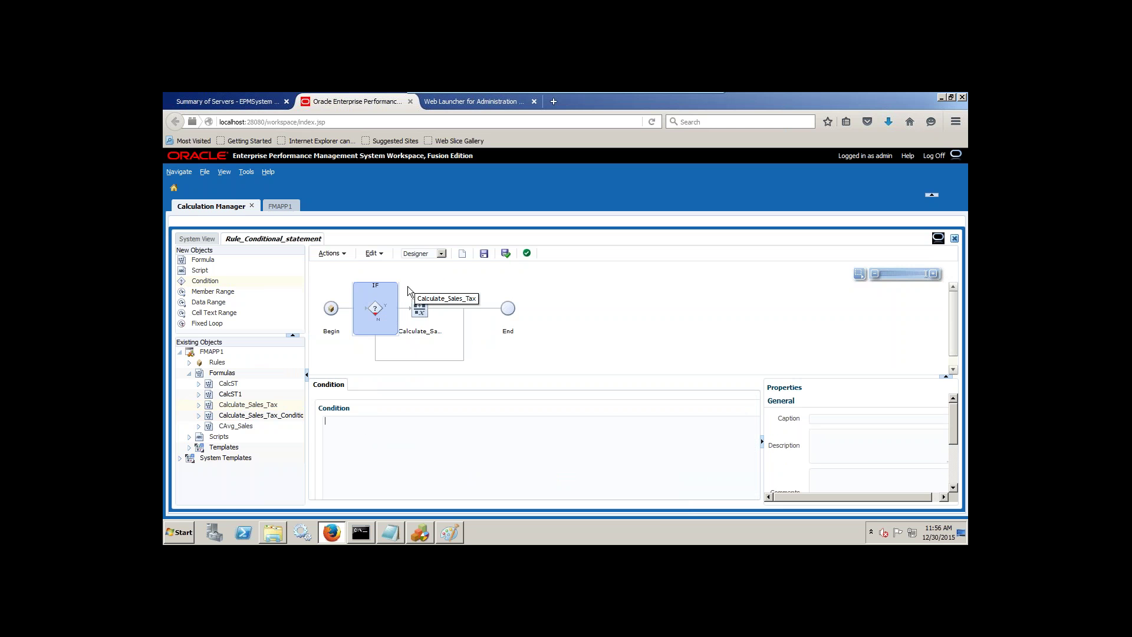
{"action": "left_click", "coordinate": [424, 253]}
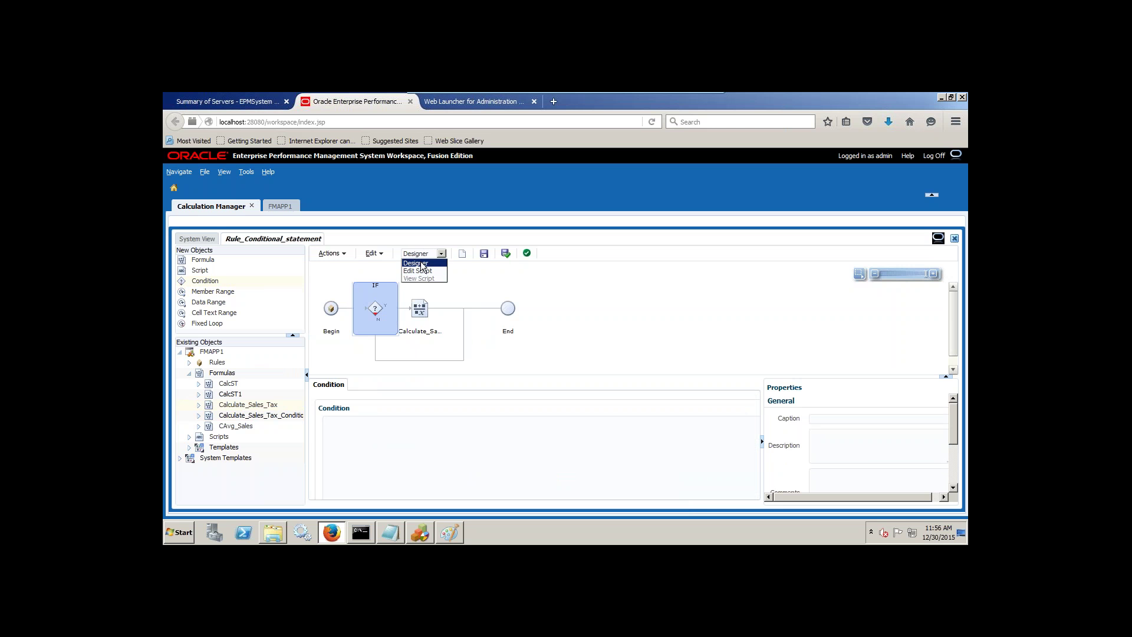
{"action": "type", "text": "@Scenario"}
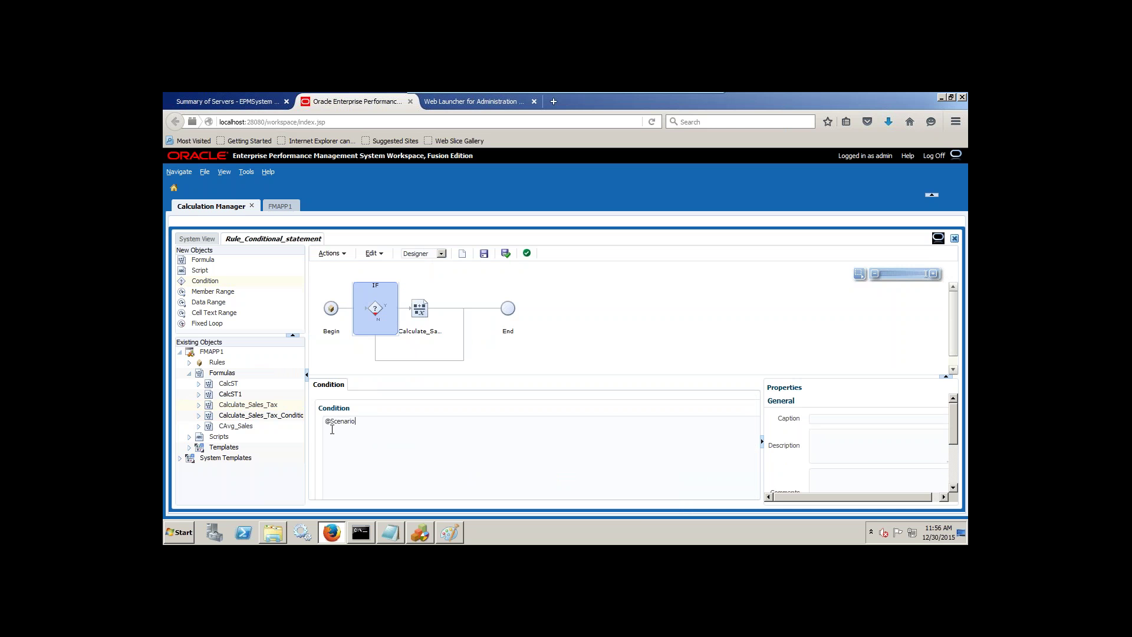
{"action": "type", "text": "ember=\"Actual\""}
Validate and save Rule_Conditional_statement, and close the rule designer
{"action": "left_click", "coordinate": [505, 254]}
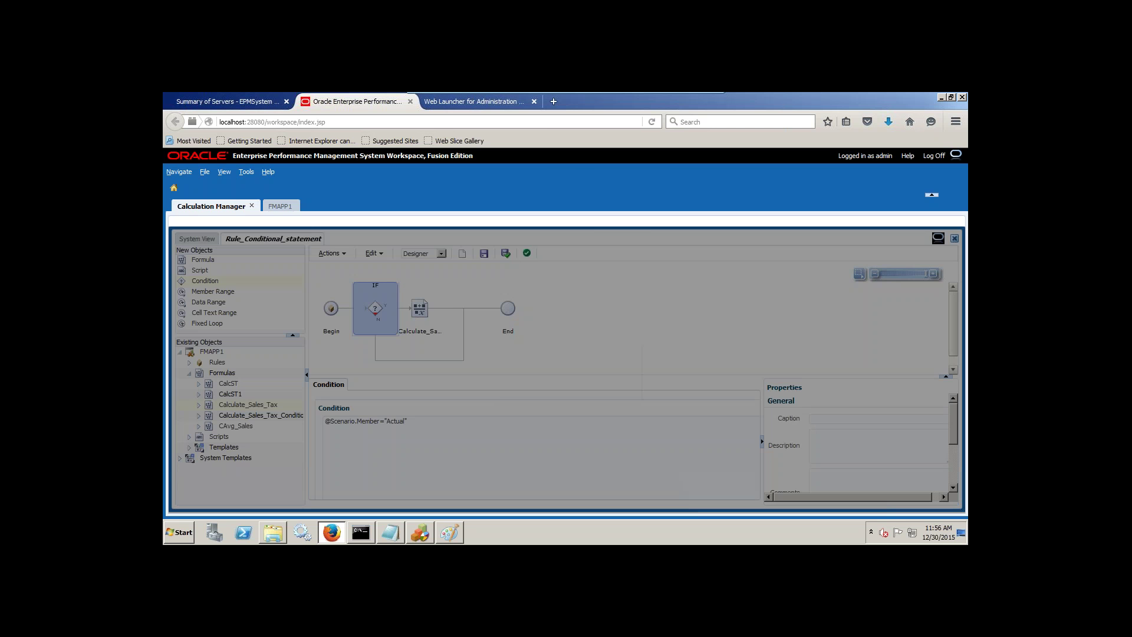
{"action": "left_click", "coordinate": [713, 411]}
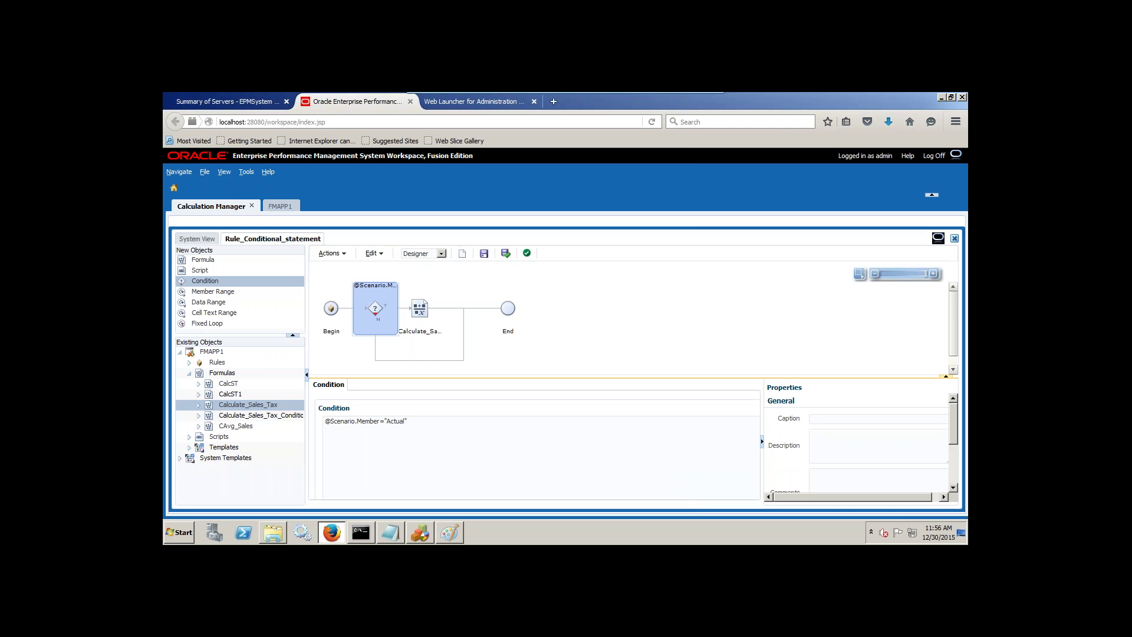
{"action": "left_click", "coordinate": [954, 238]}
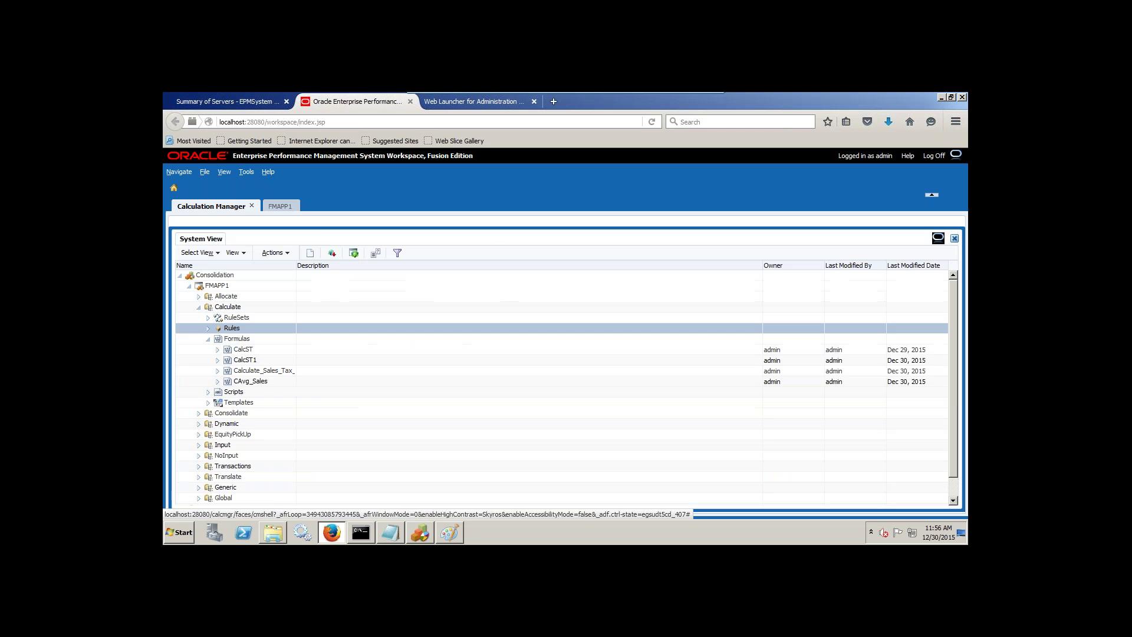
Expand Rules under the Calculate type and widen the Name column to show the full object names
{"action": "right_click", "coordinate": [242, 328]}
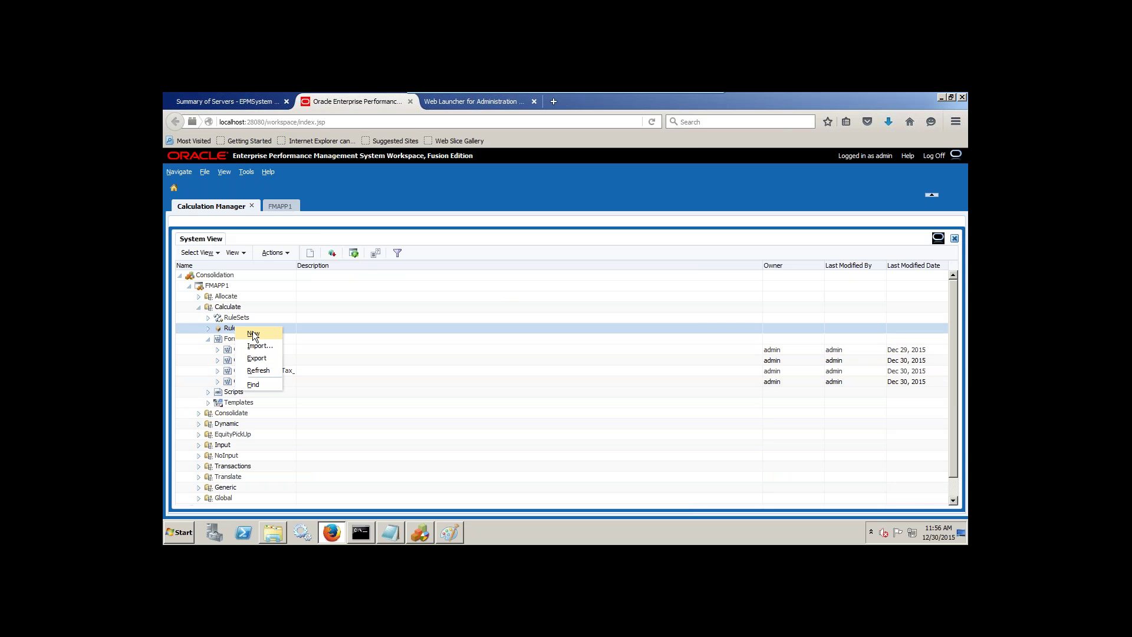
{"action": "left_click", "coordinate": [208, 329]}
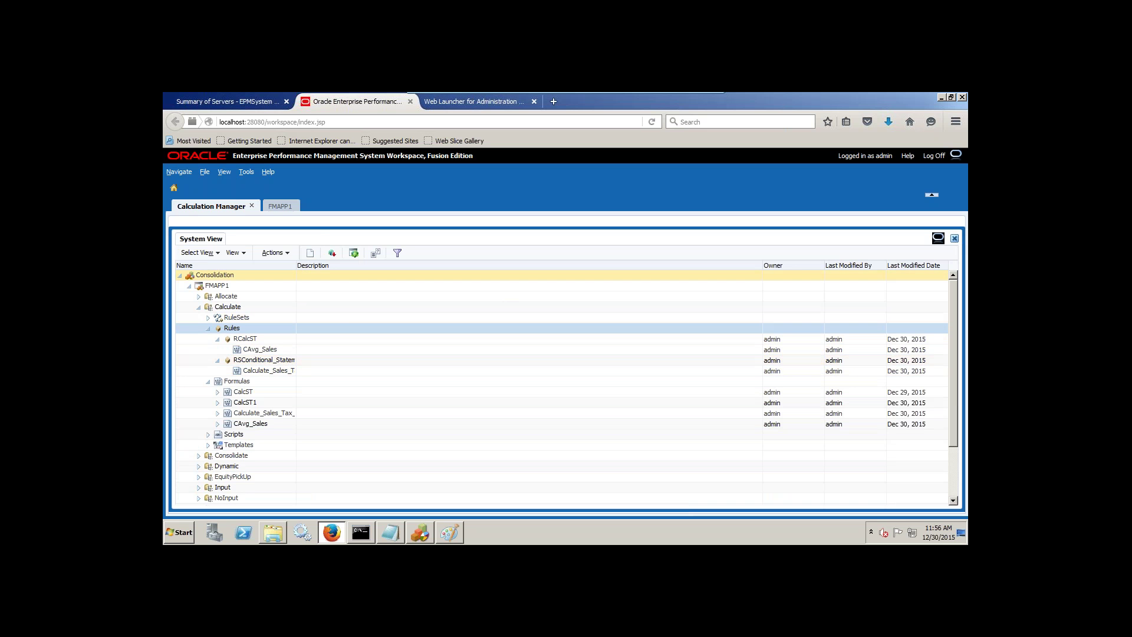
{"action": "left_click_drag", "start_coordinate": [296, 265], "coordinate": [340, 265]}
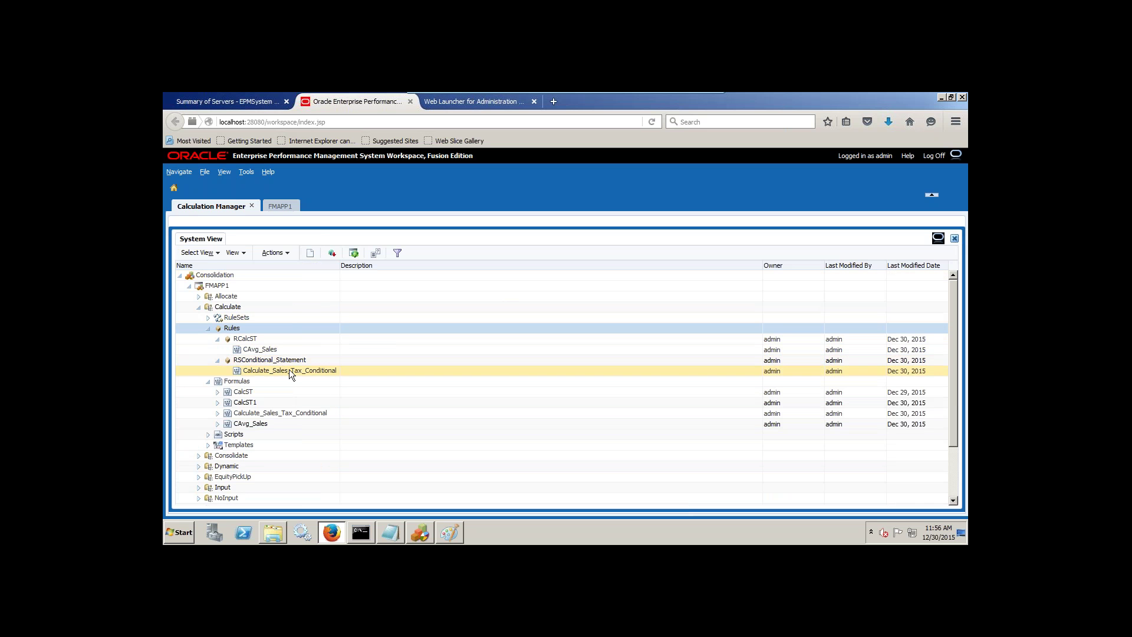
Open the Calculate_Sales_Tax_Conditional formula under RSConditional_Statement to review its sales tax assignment, and close it
{"action": "right_click", "coordinate": [290, 371]}
{"action": "left_click", "coordinate": [304, 381]}
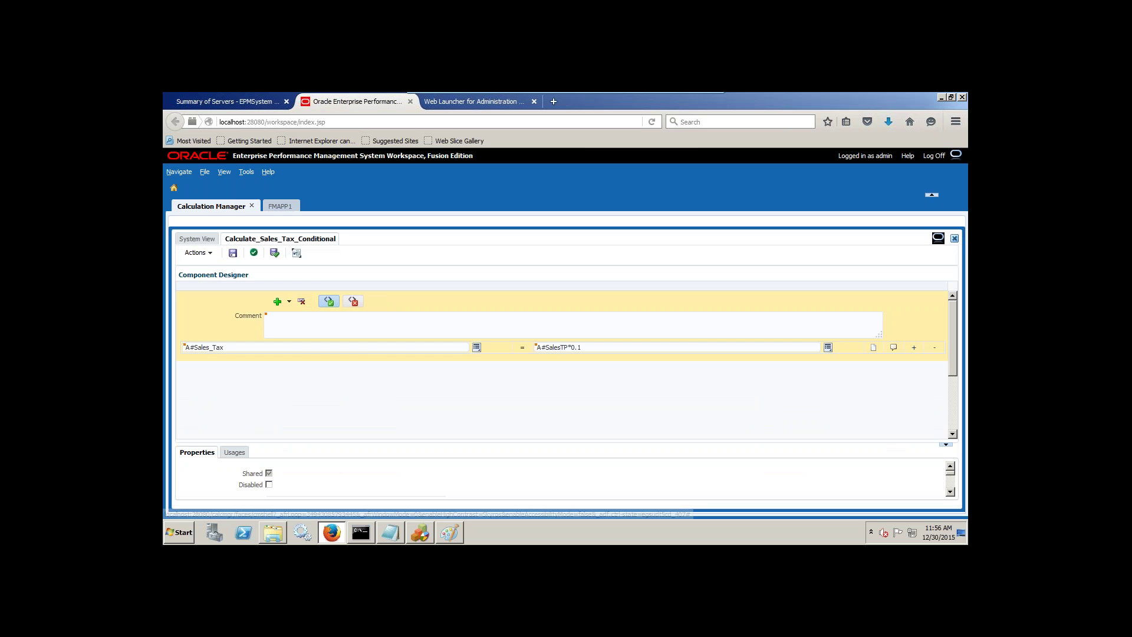
{"action": "left_click", "coordinate": [953, 238]}
Open the RSConditional_Statement rule in script mode and examine its condition and HS.Exp sales tax line
{"action": "right_click", "coordinate": [271, 361]}
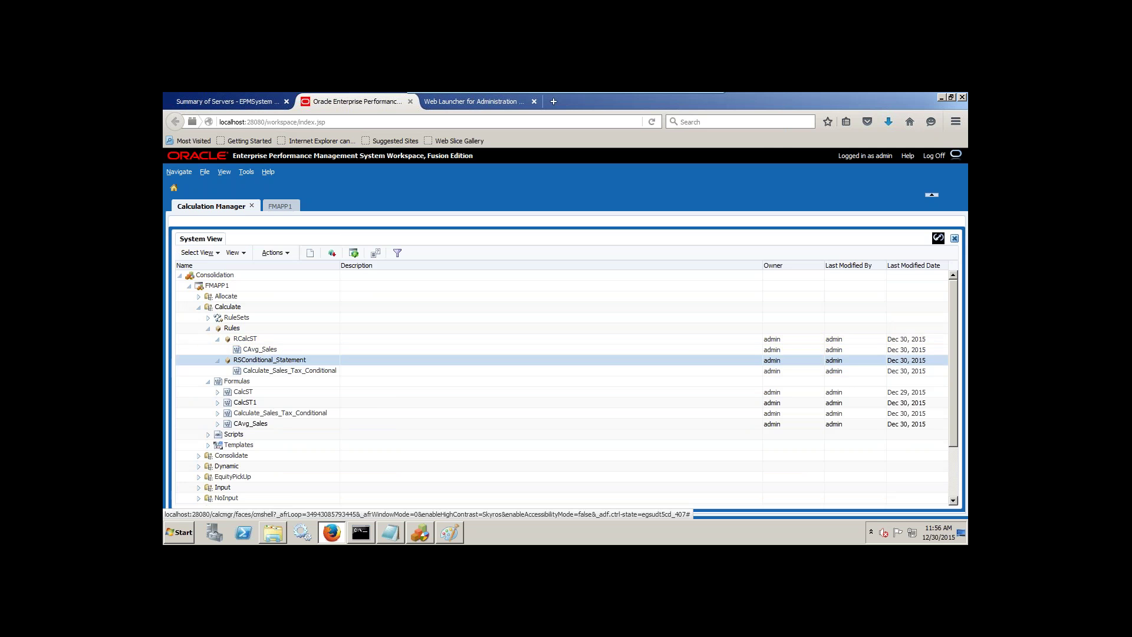
{"action": "left_click", "coordinate": [283, 373]}
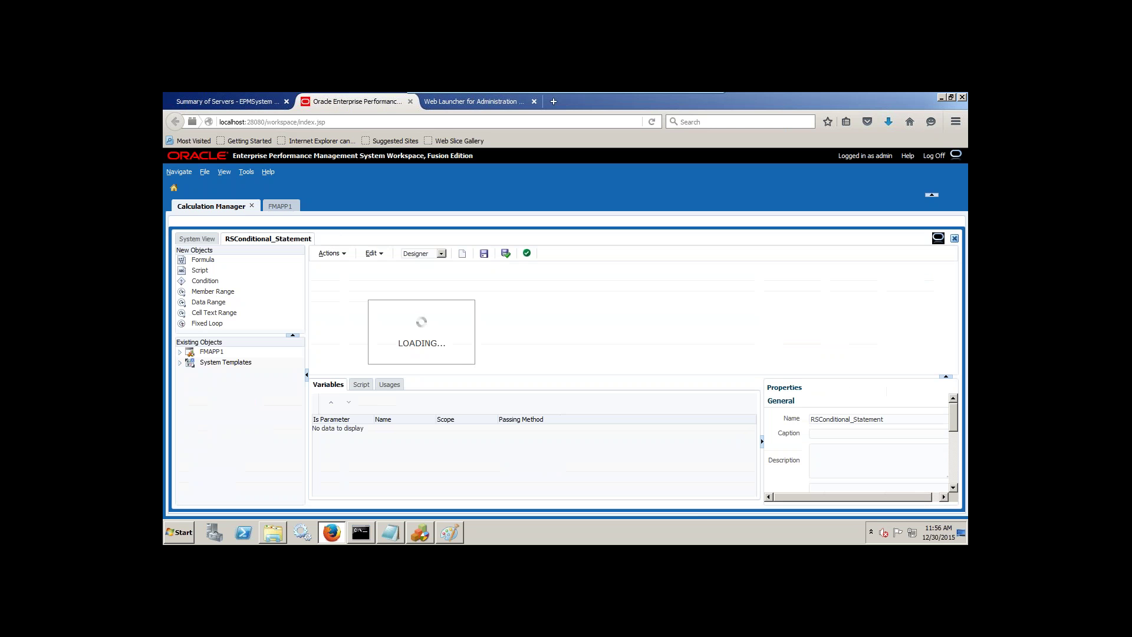
{"action": "left_click", "coordinate": [429, 254]}
{"action": "left_click", "coordinate": [426, 271]}
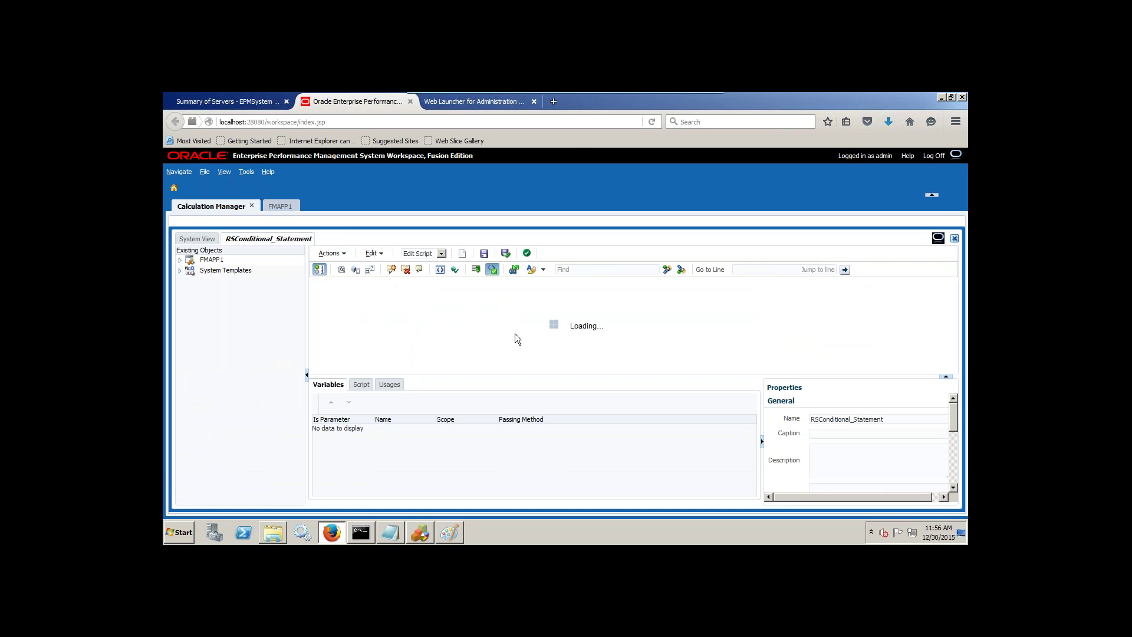
{"action": "left_click_drag", "start_coordinate": [343, 317], "coordinate": [530, 317]}
{"action": "left_click", "coordinate": [524, 332]}
{"action": "scroll", "coordinate": [525, 332], "scroll_direction": "down", "scroll_amount": 3}
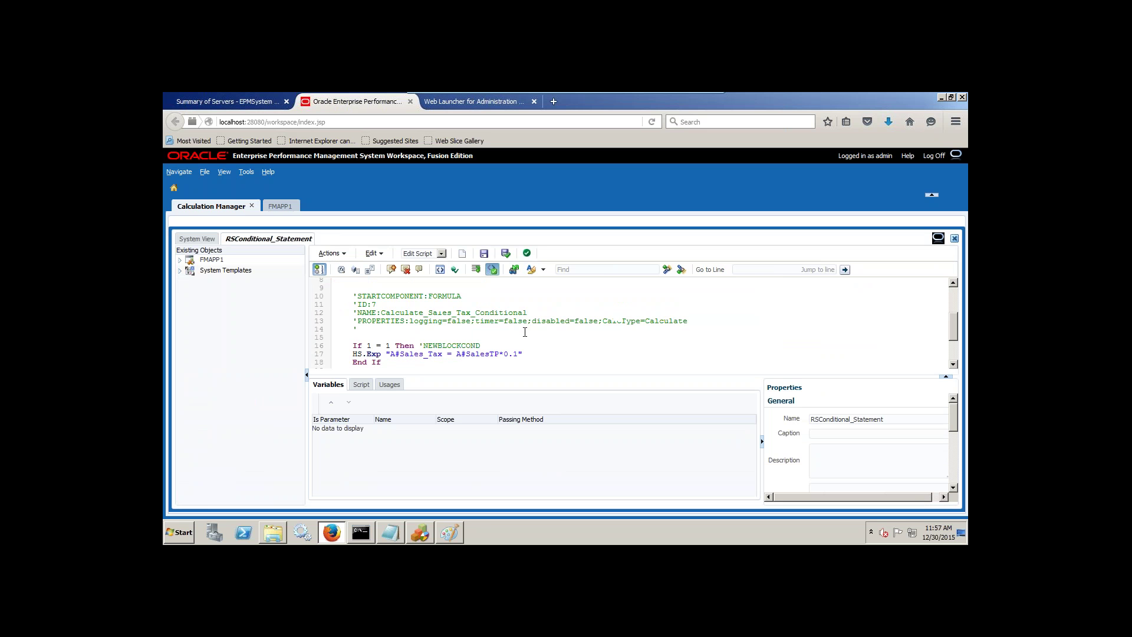
{"action": "left_click_drag", "start_coordinate": [532, 329], "coordinate": [343, 328]}
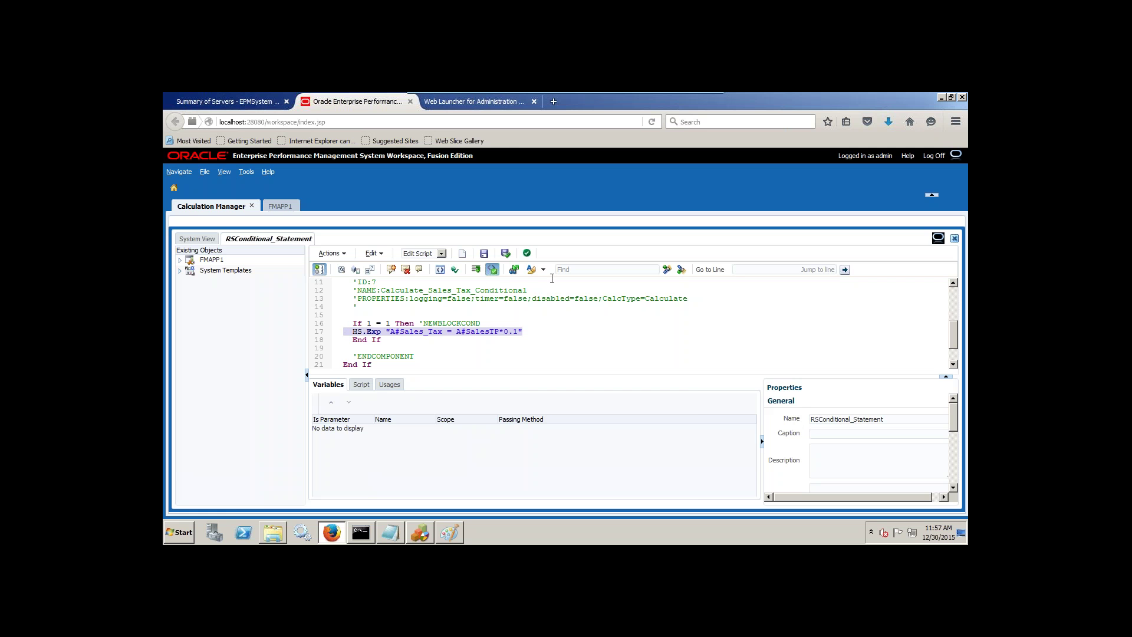
Validate and save the RSConditional_Statement rule, and close it to return to the system view
{"action": "left_click", "coordinate": [505, 253]}
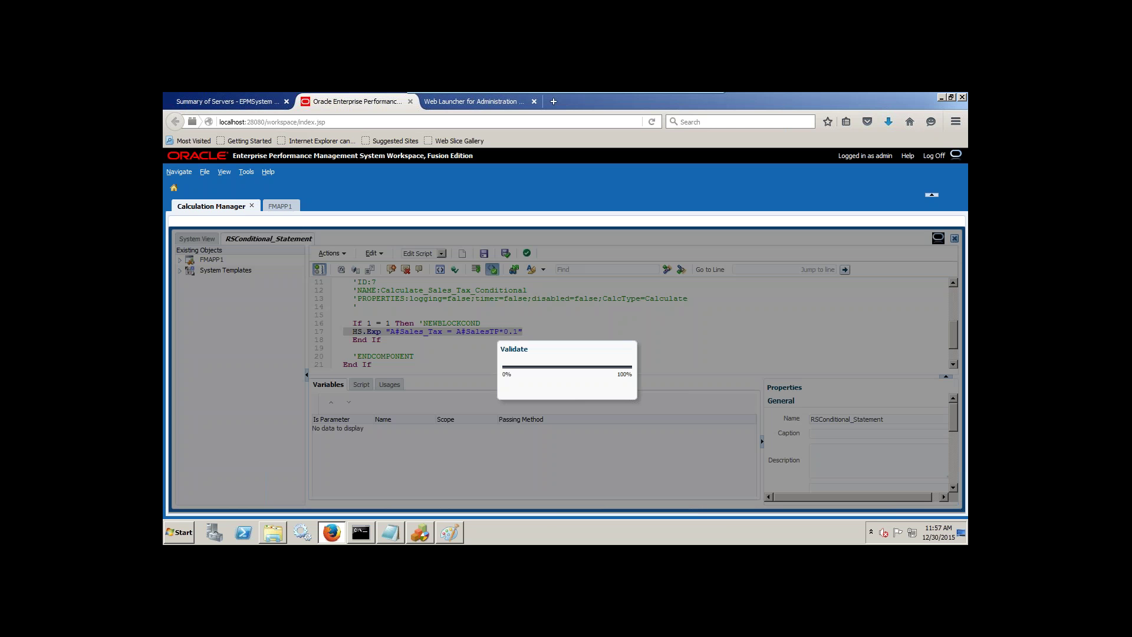
{"action": "left_click", "coordinate": [395, 532]}
{"action": "left_click", "coordinate": [660, 271]}
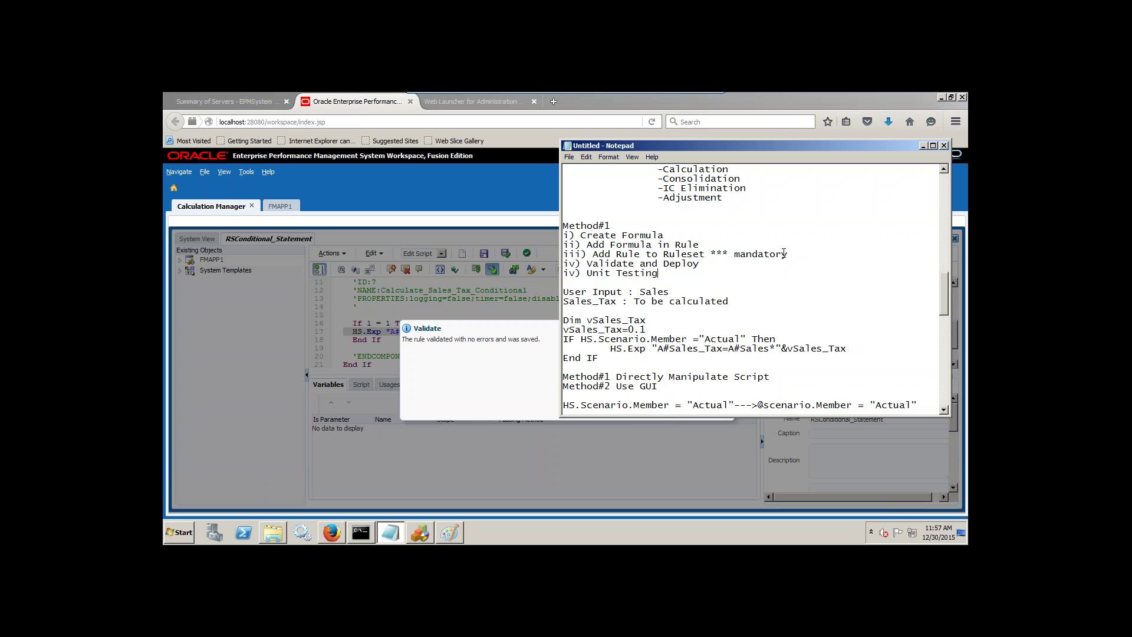
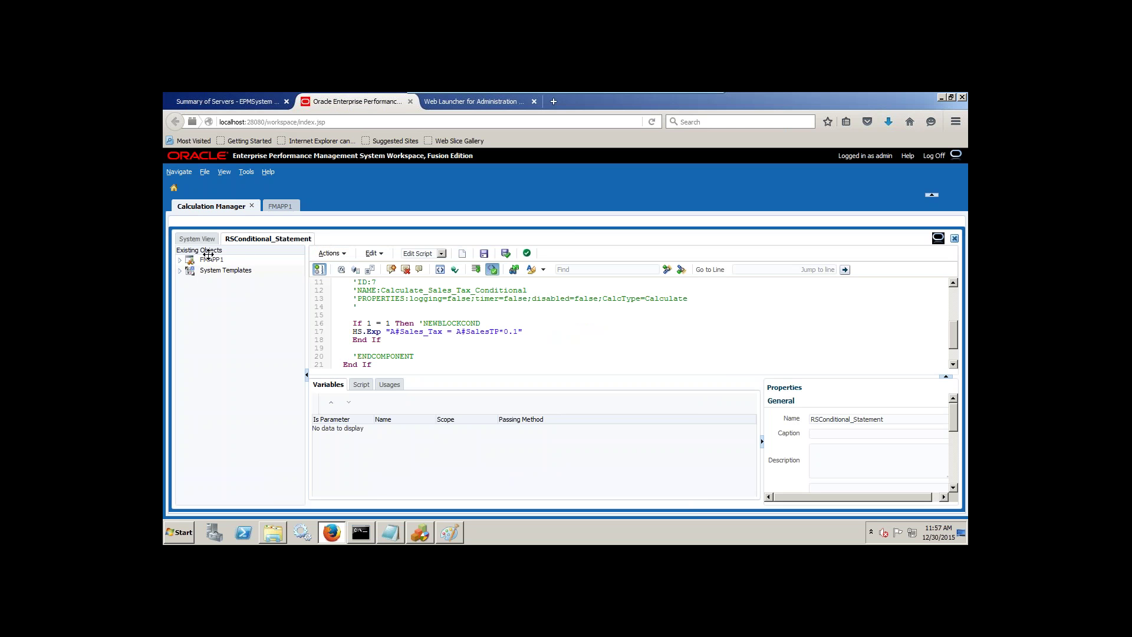
{"action": "left_click", "coordinate": [197, 238]}
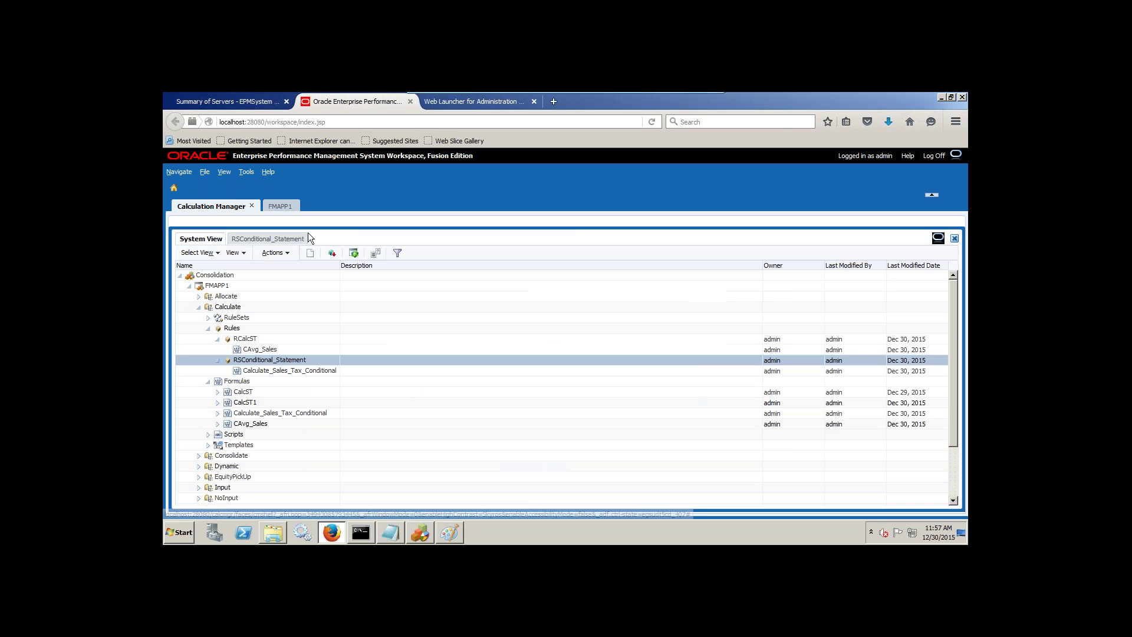
{"action": "left_click", "coordinate": [282, 238]}
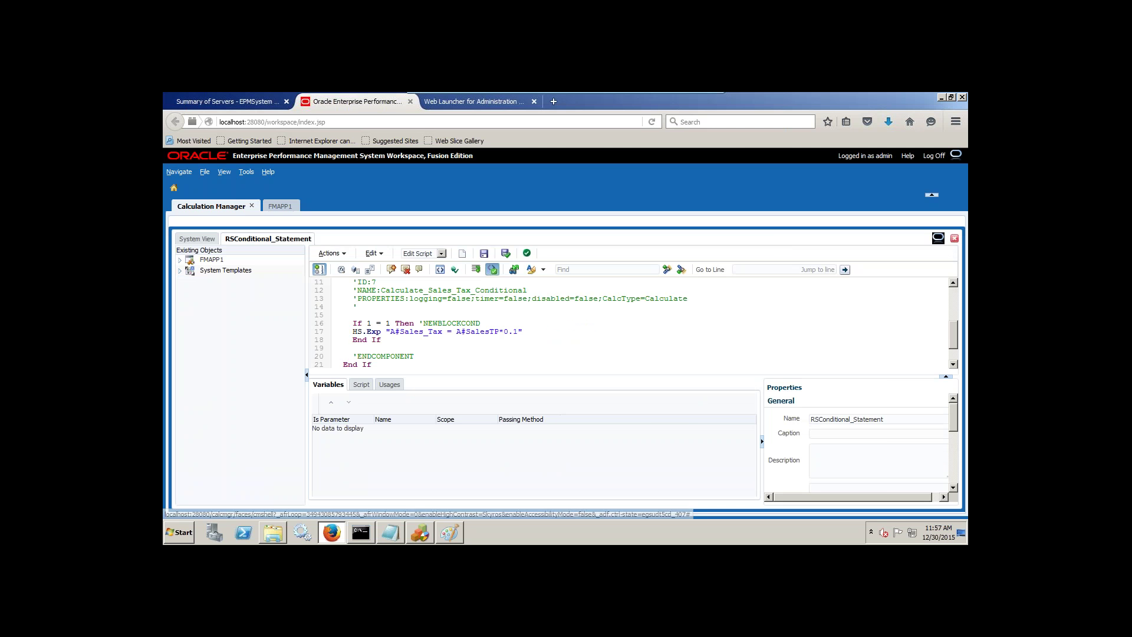
{"action": "left_click", "coordinate": [955, 238]}
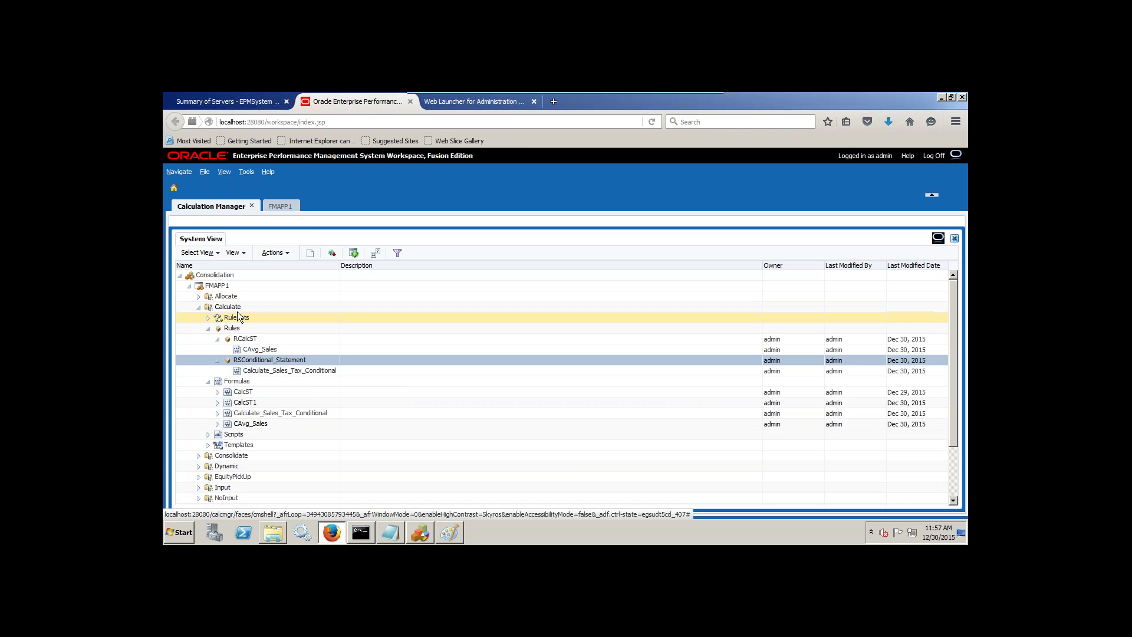
Create a Calculate ruleset named Rule_Set_Calculate_Sales_Tax for the FMAPP1 Consolidation application
{"action": "right_click", "coordinate": [235, 321]}
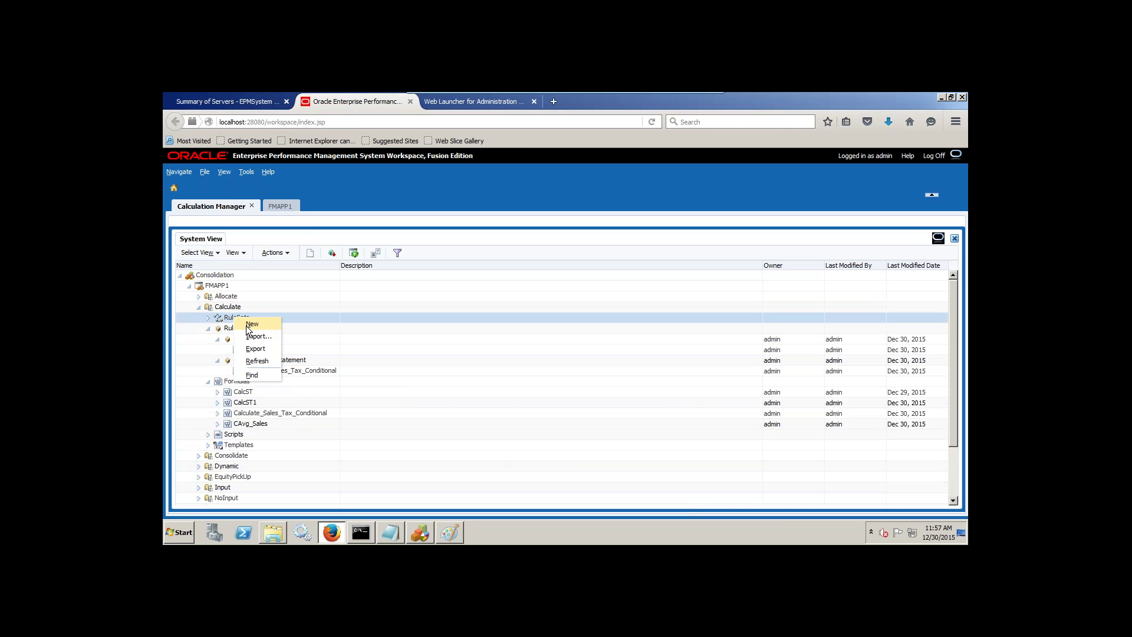
{"action": "left_click", "coordinate": [252, 324]}
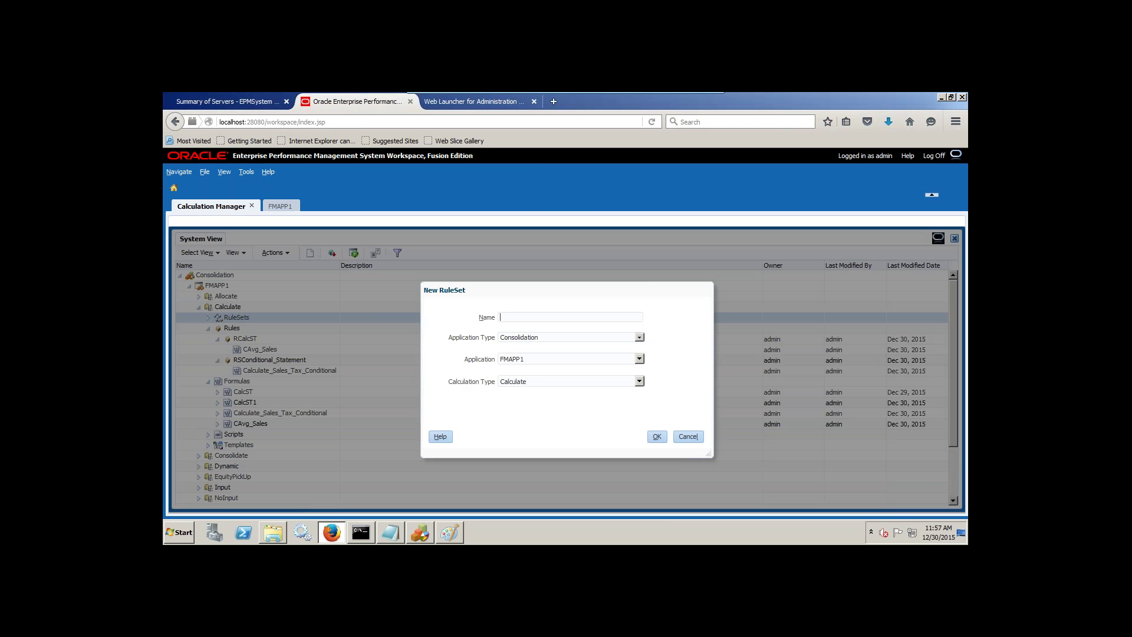
{"action": "type", "text": "Rule"}
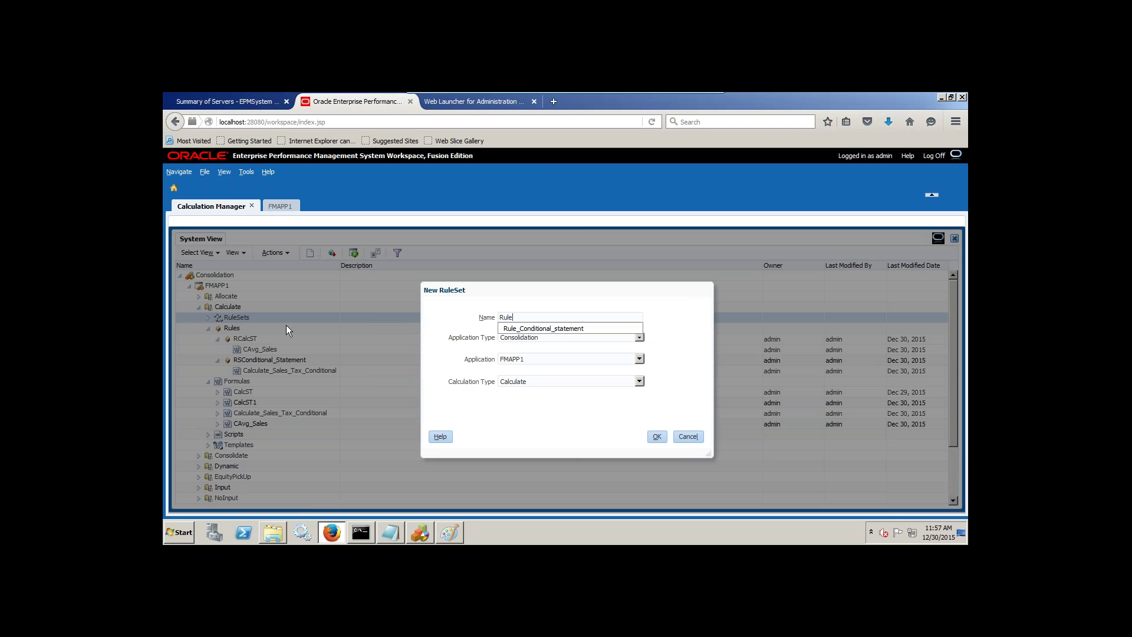
{"action": "type", "text": "e"}
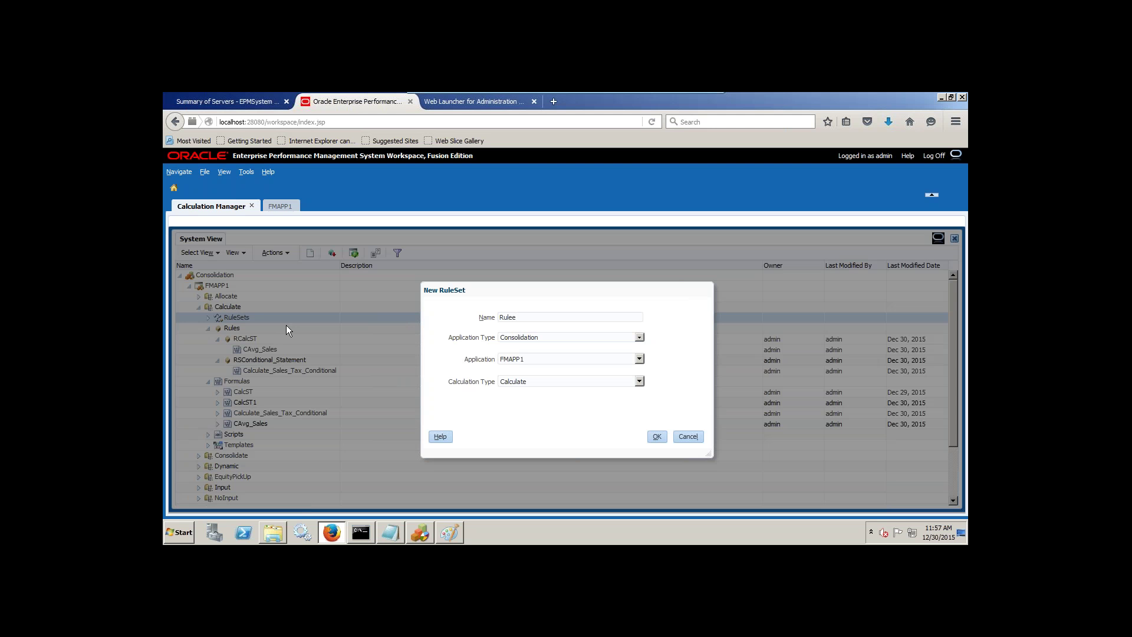
{"action": "type", "text": "_Set_Calculate_Sales_Tax"}
{"action": "key", "text": "Return"}
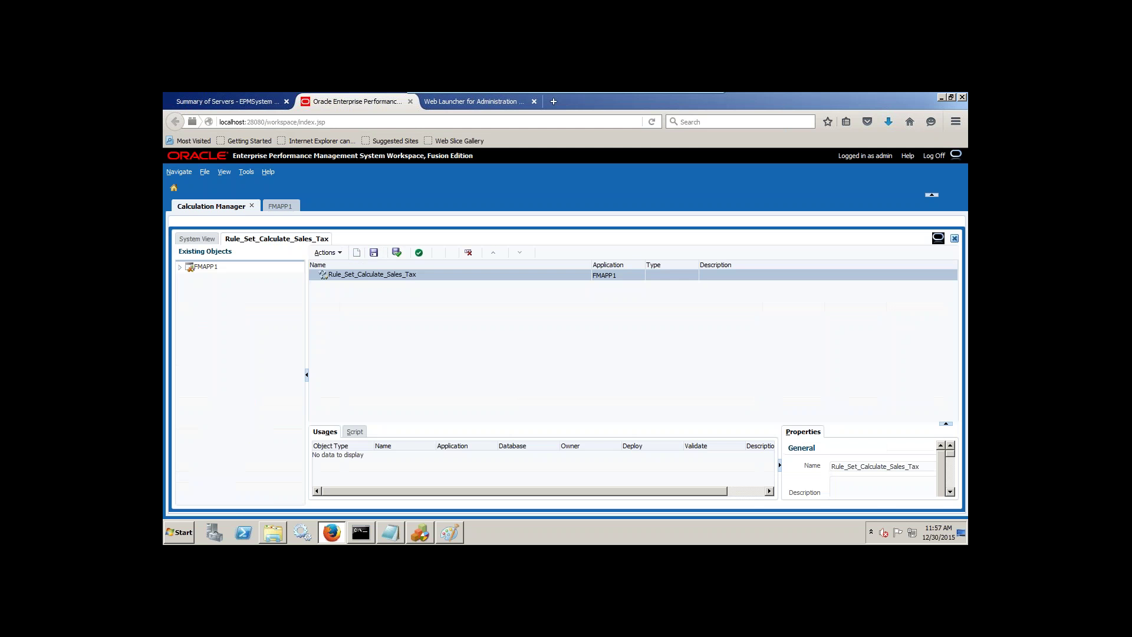
Add the existing Rule_Conditional_statement rule to Rule_Set_Calculate_Sales_Tax, and validate, save and close the ruleset
{"action": "left_click", "coordinate": [183, 270]}
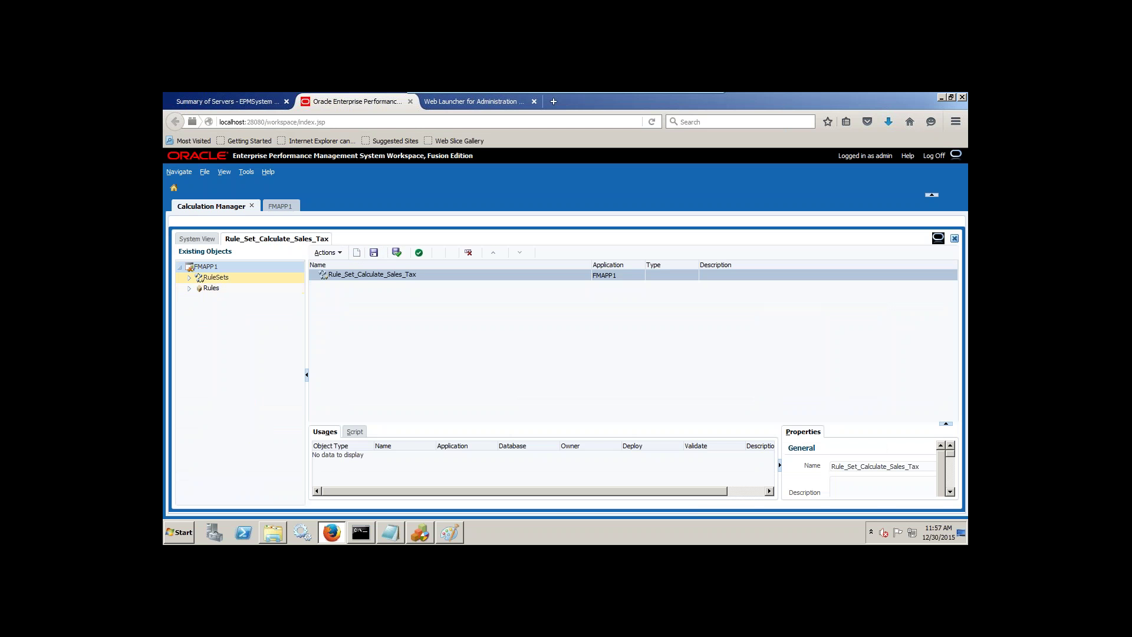
{"action": "left_click", "coordinate": [192, 292]}
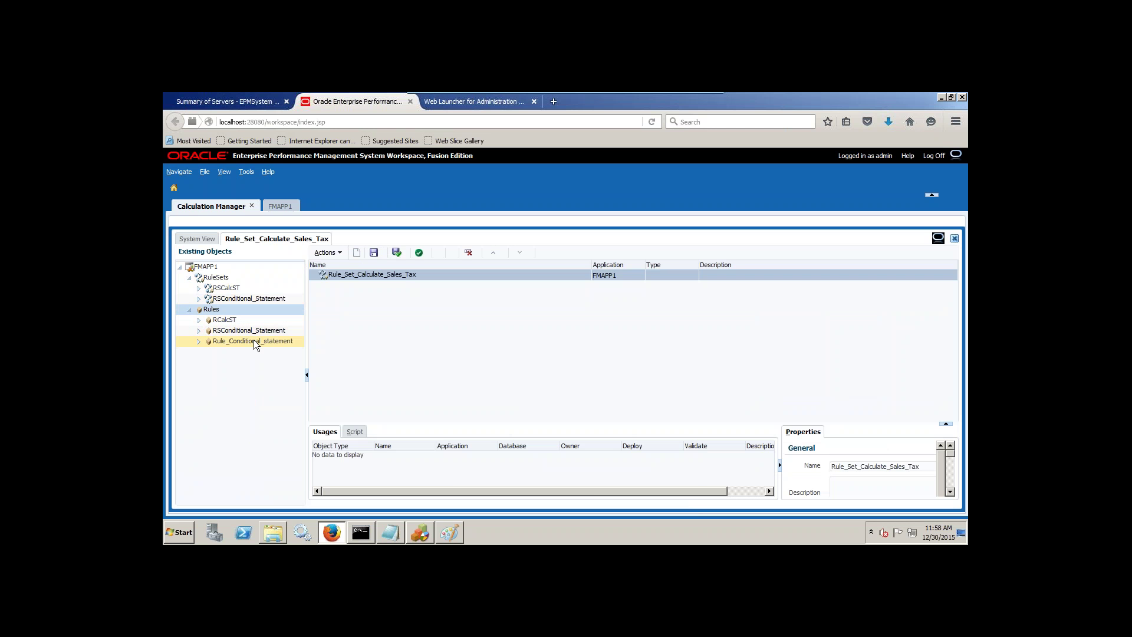
{"action": "left_click_drag", "start_coordinate": [255, 342], "coordinate": [412, 285]}
{"action": "left_click", "coordinate": [419, 252]}
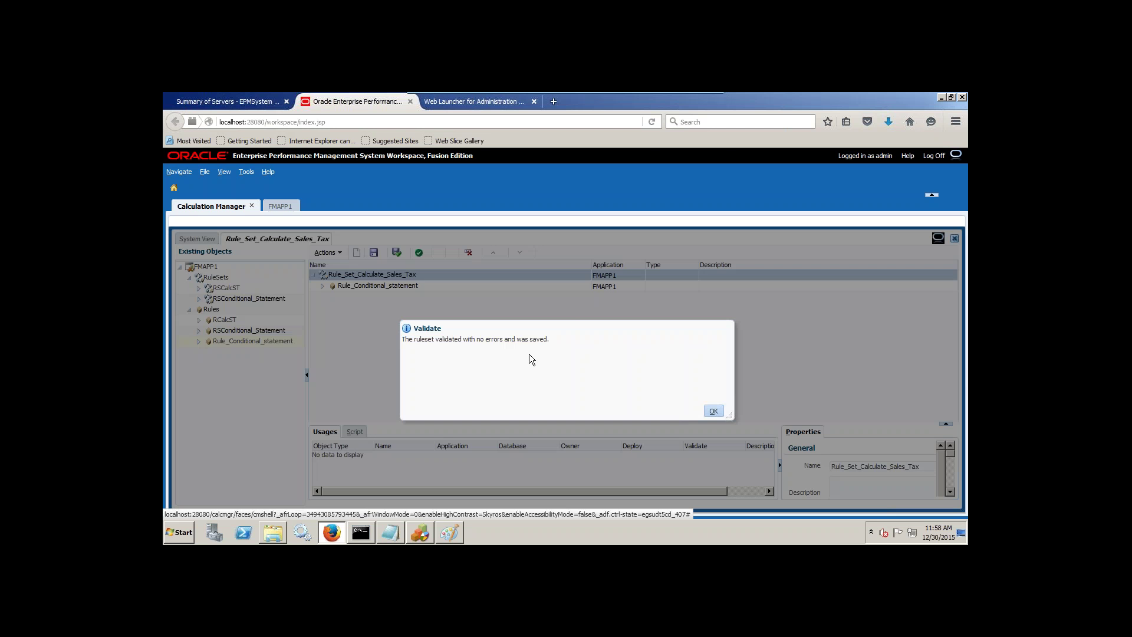
{"action": "left_click", "coordinate": [713, 411]}
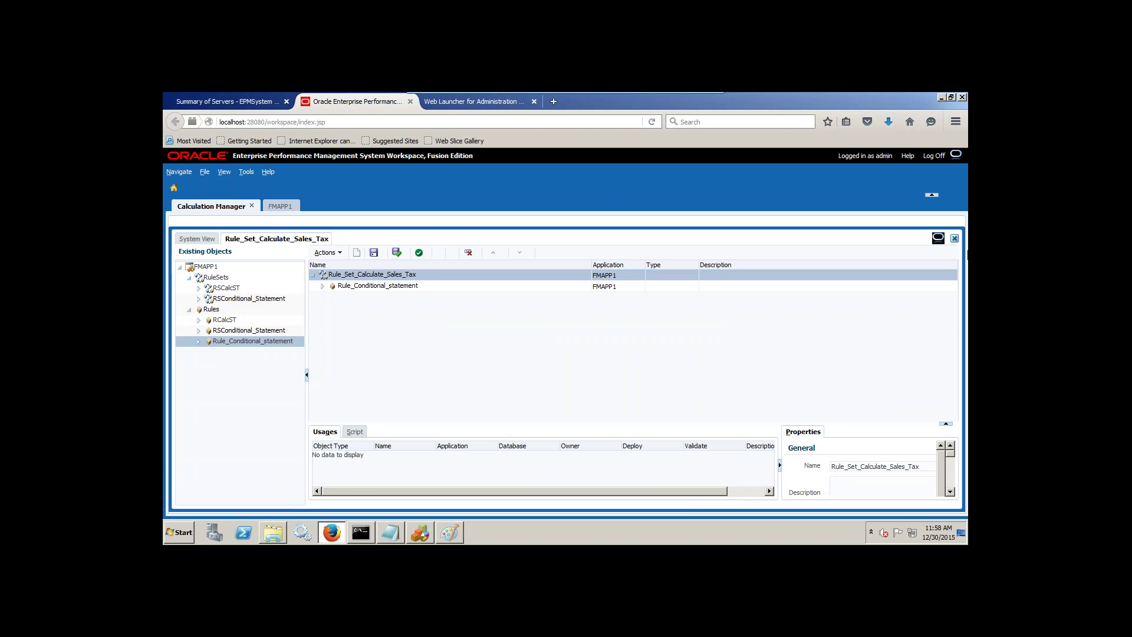
{"action": "left_click", "coordinate": [954, 239]}
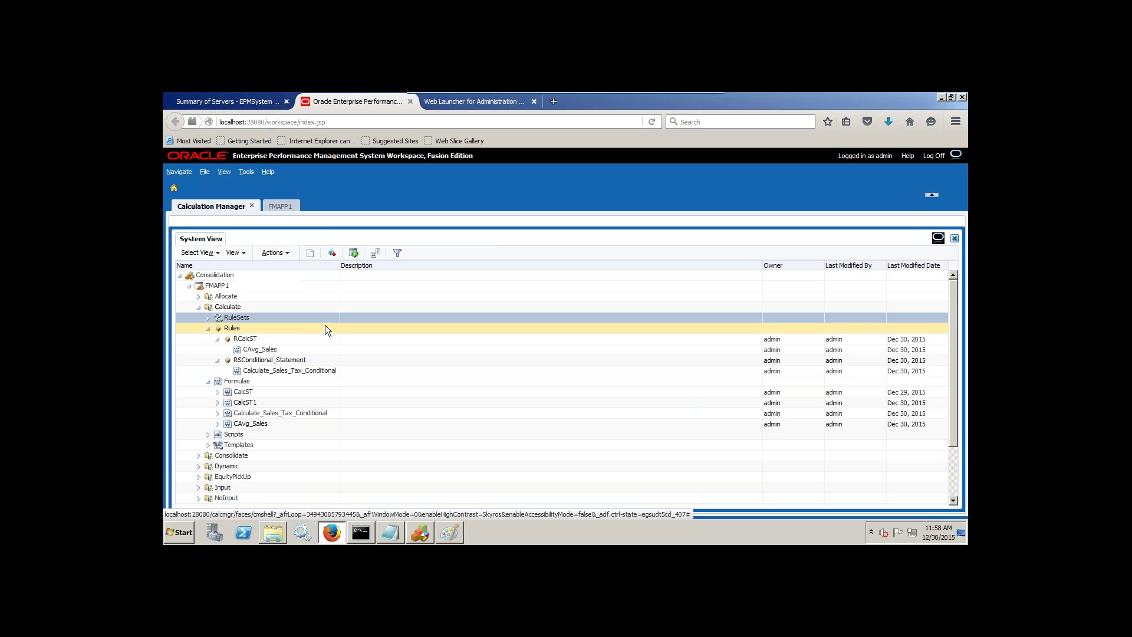
Refresh the RuleSets list and expand Rule_Set_Calculate_Sales_Tax and RSConditional_Statement to check the rules they contain
{"action": "right_click", "coordinate": [239, 318]}
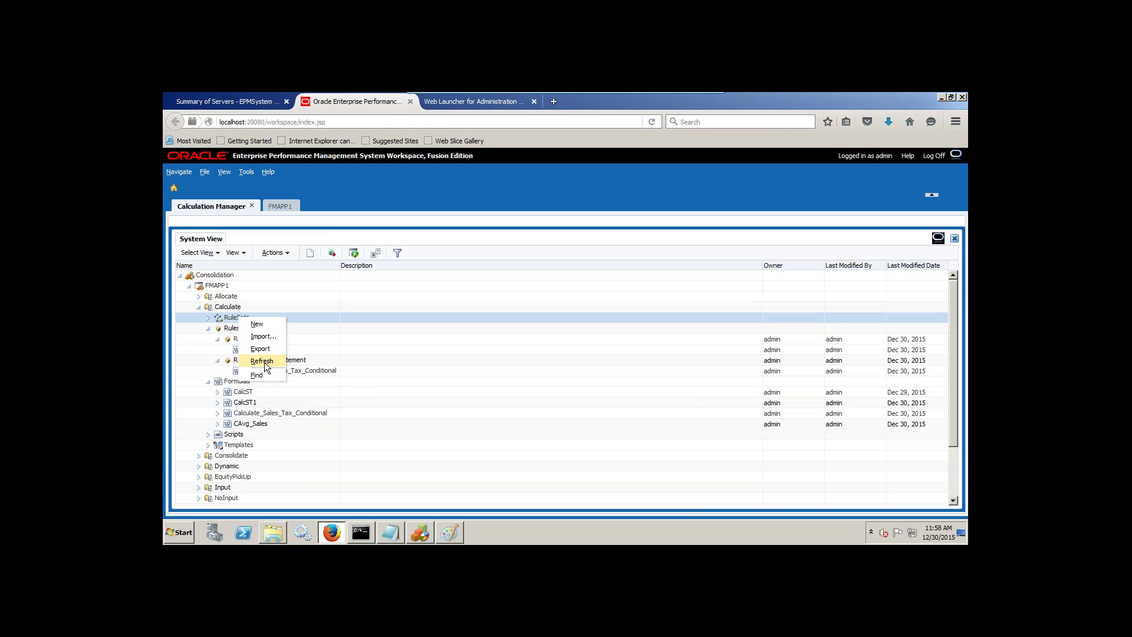
{"action": "left_click", "coordinate": [260, 361]}
{"action": "left_click", "coordinate": [205, 319]}
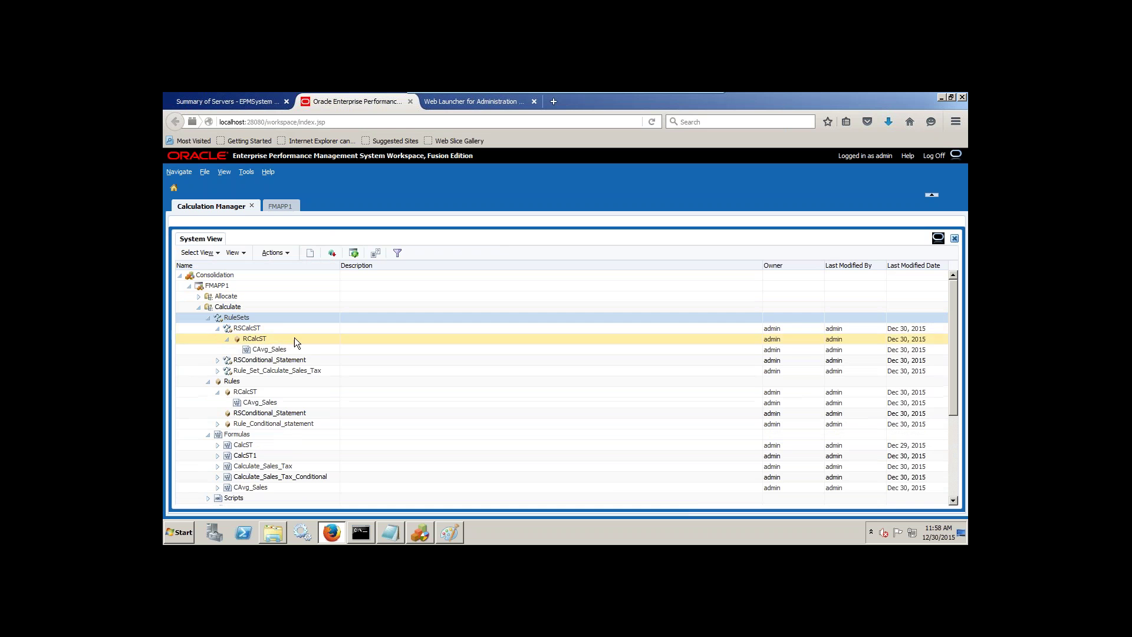
{"action": "left_click", "coordinate": [217, 370]}
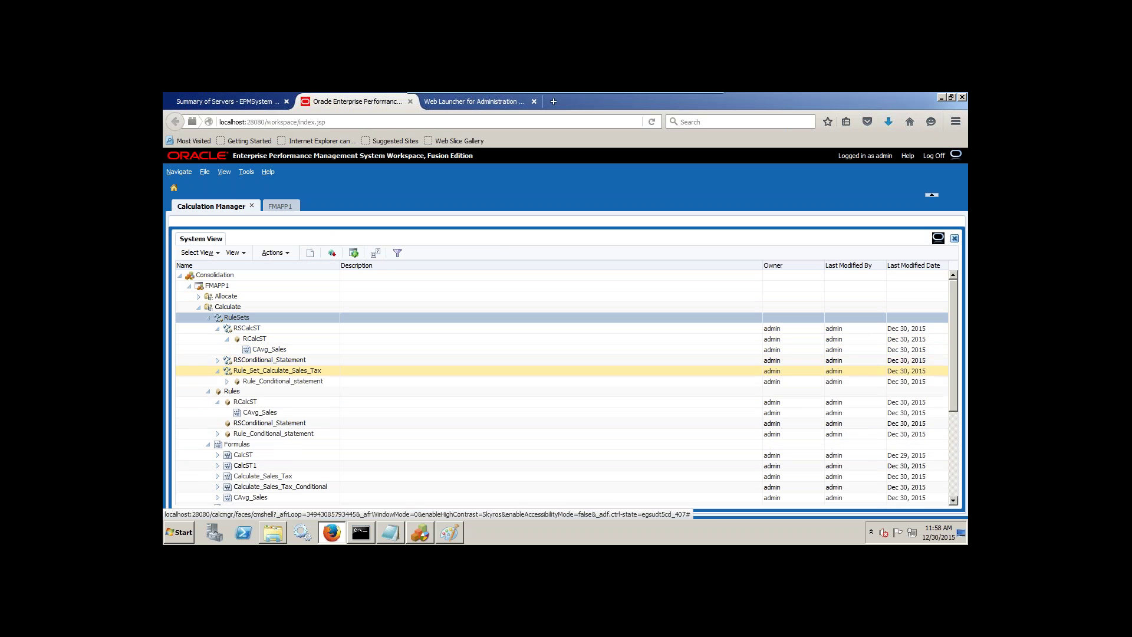
{"action": "left_click", "coordinate": [216, 360]}
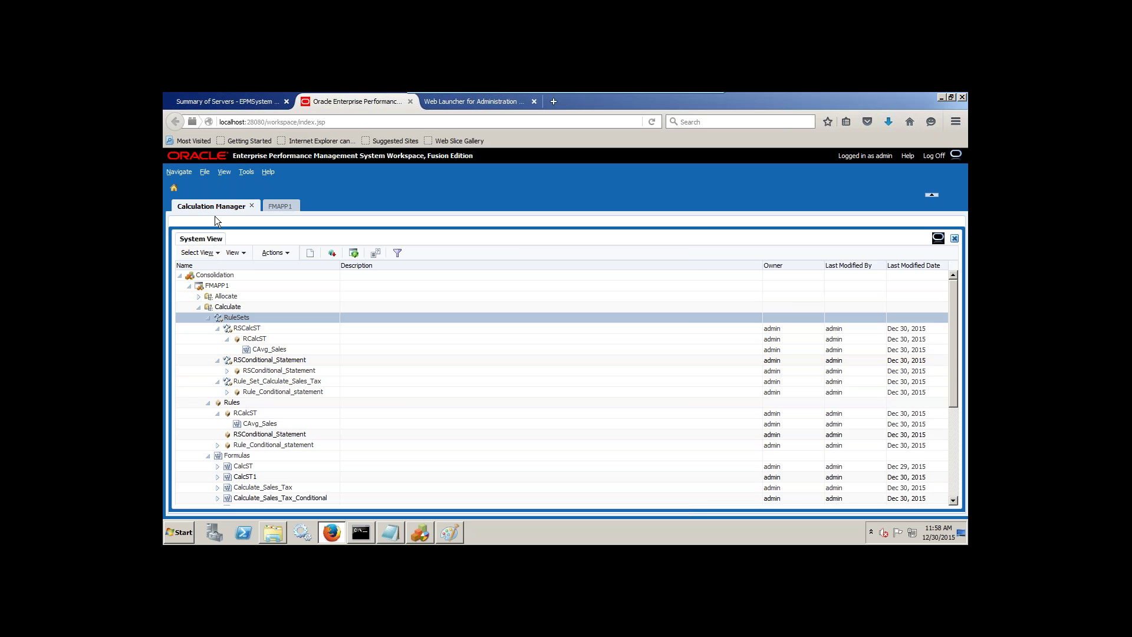
Switch to the Deployment View and expand FMAPP1 to list the Calculate rulesets still awaiting deployment
{"action": "left_click", "coordinate": [207, 254]}
{"action": "left_click", "coordinate": [208, 277]}
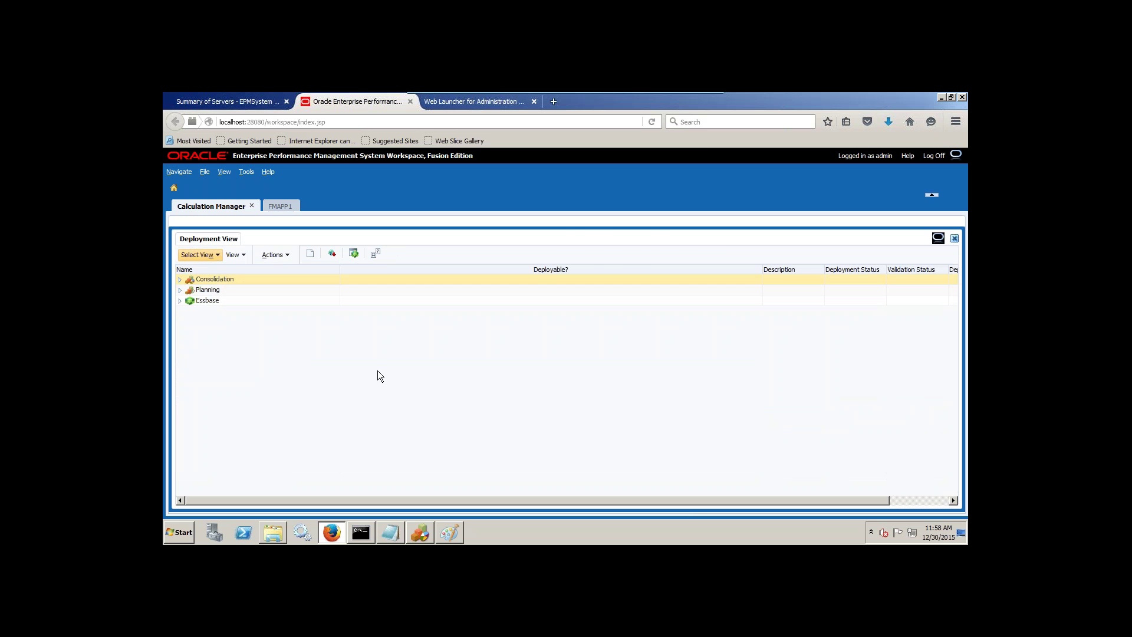
{"action": "left_click", "coordinate": [386, 535]}
{"action": "left_click_drag", "start_coordinate": [700, 264], "coordinate": [563, 264]}
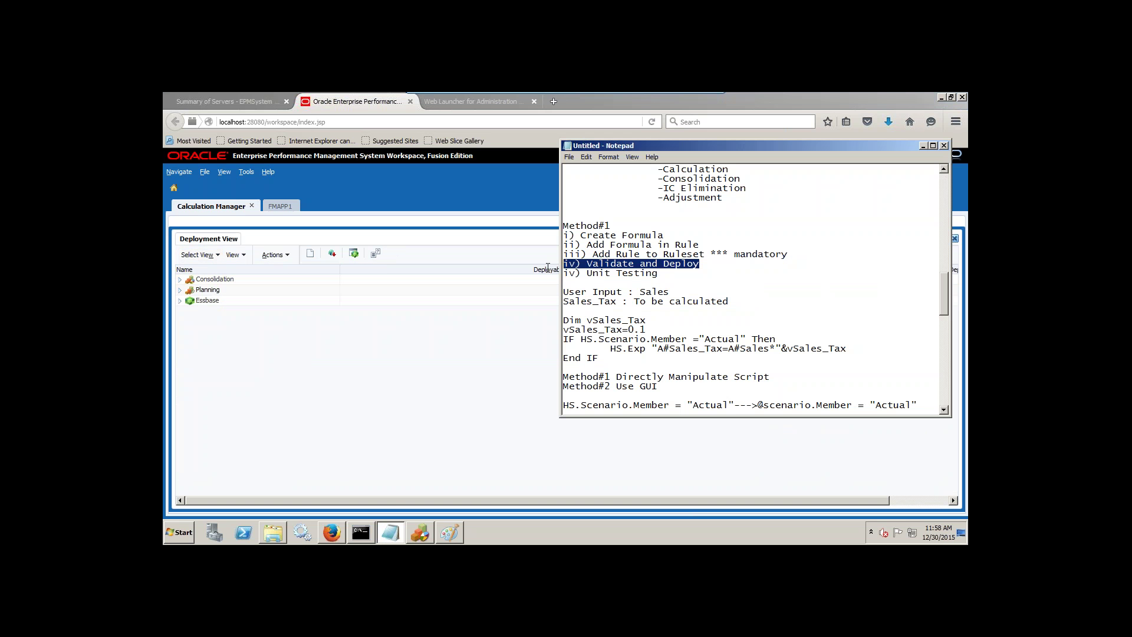
{"action": "left_click", "coordinate": [195, 295]}
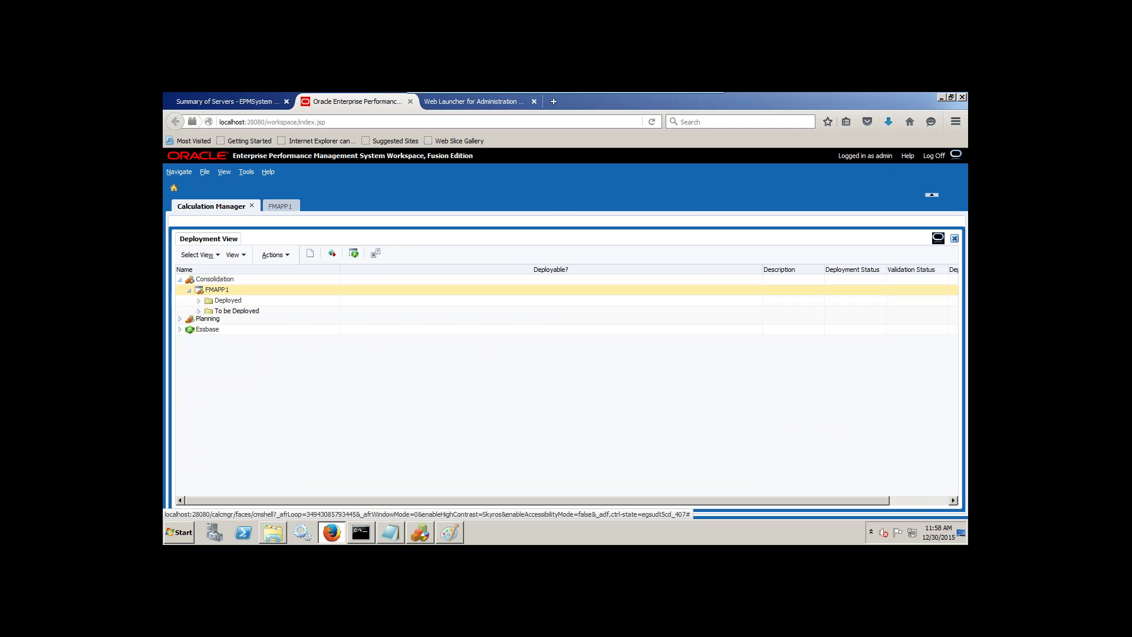
{"action": "left_click", "coordinate": [199, 300]}
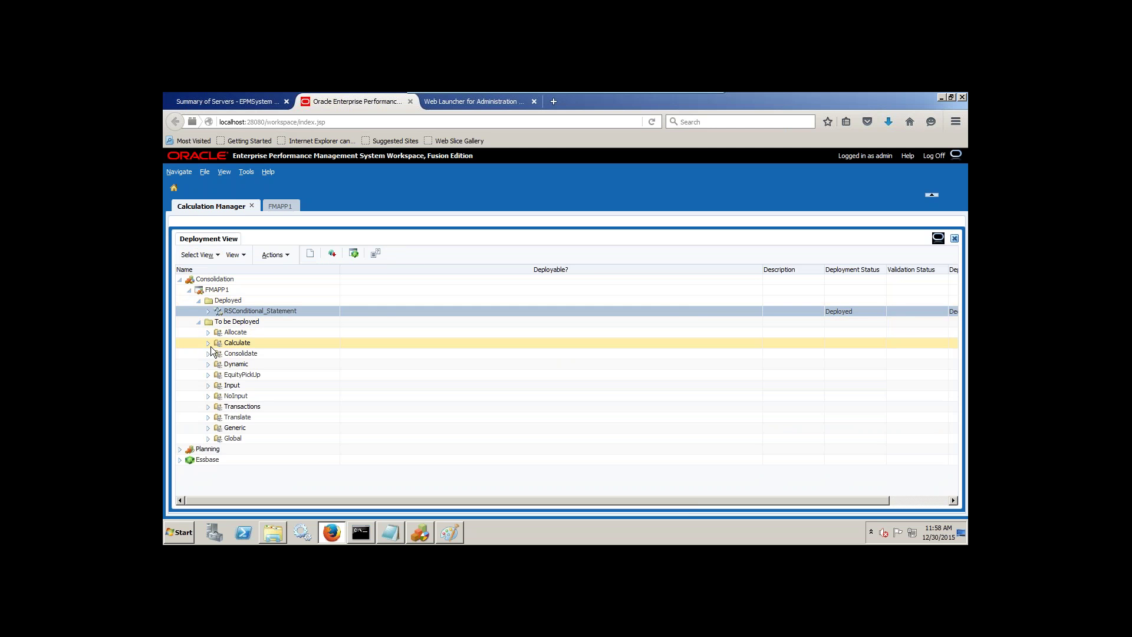
{"action": "left_click", "coordinate": [208, 343]}
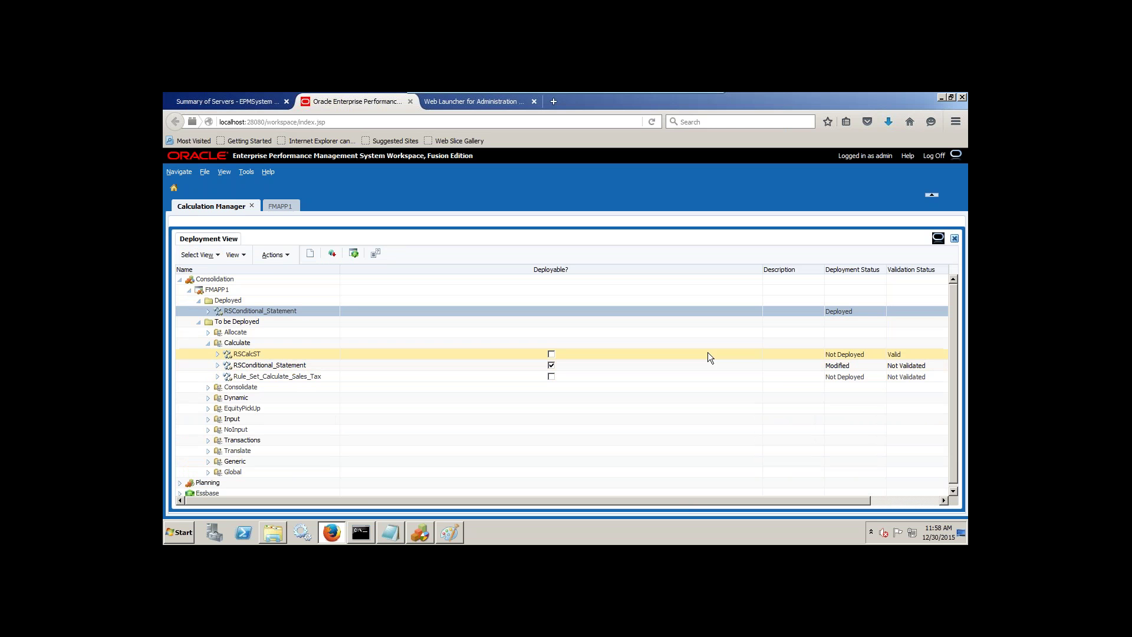
Mark Rule_Set_Calculate_Sales_Tax as deployable instead of RSConditional_Statement, and validate the ruleset
{"action": "left_click", "coordinate": [550, 366]}
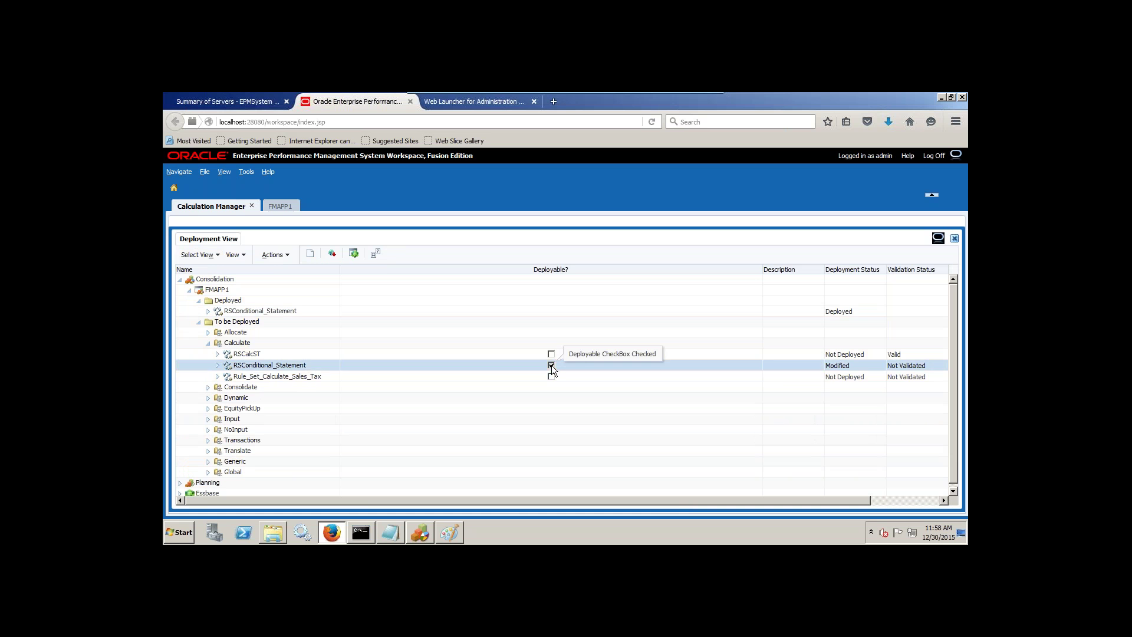
{"action": "left_click", "coordinate": [551, 380]}
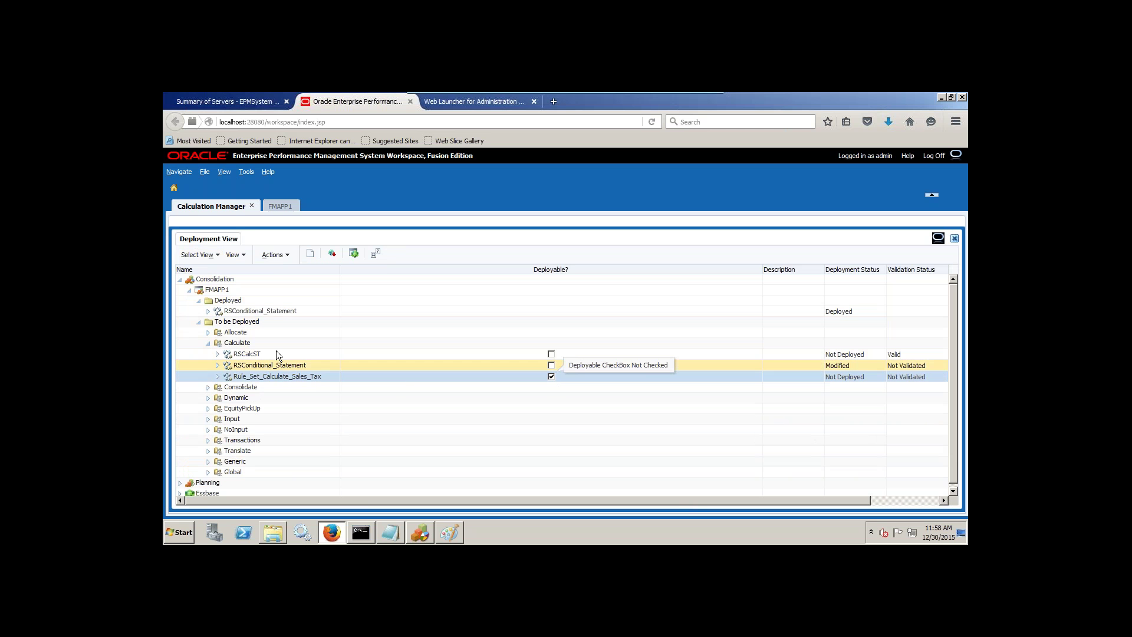
{"action": "right_click", "coordinate": [219, 290]}
{"action": "left_click", "coordinate": [264, 375]}
{"action": "right_click", "coordinate": [264, 375]}
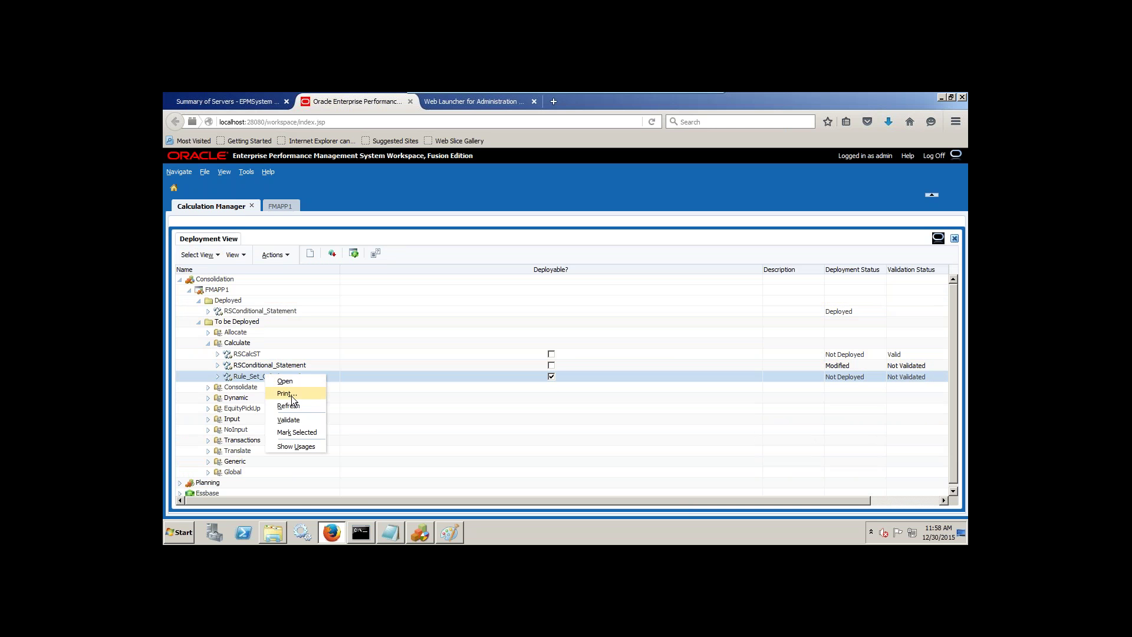
{"action": "left_click", "coordinate": [298, 422]}
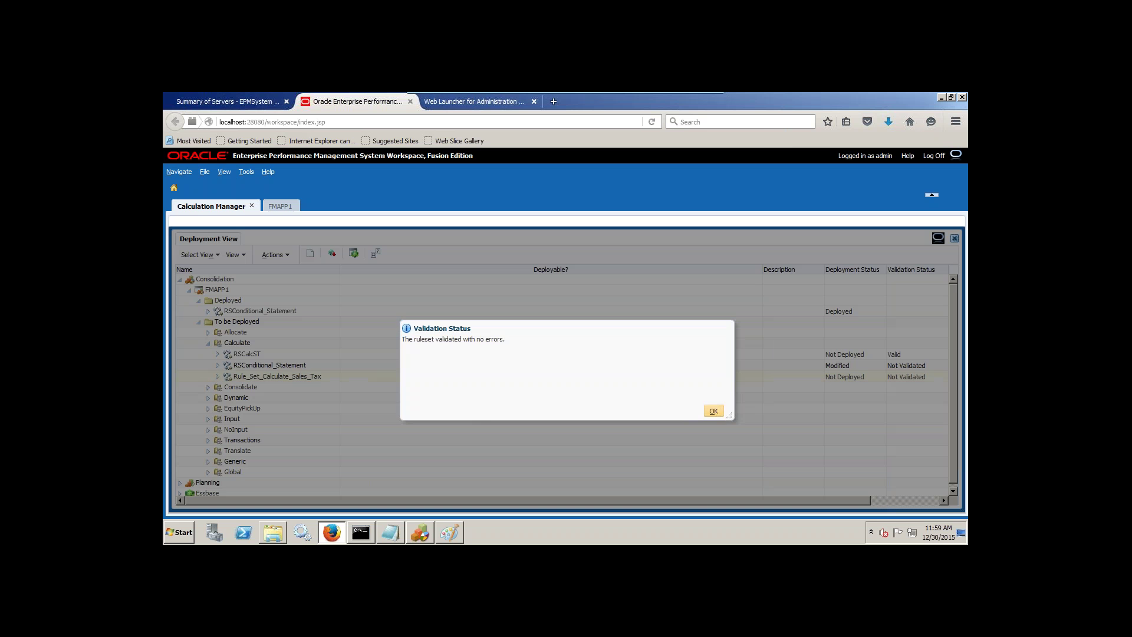
Dismiss the validation result and deploy the FMAPP1 application with Rule_Set_Calculate_Sales_Tax as its deployable ruleset
{"action": "left_click", "coordinate": [714, 411]}
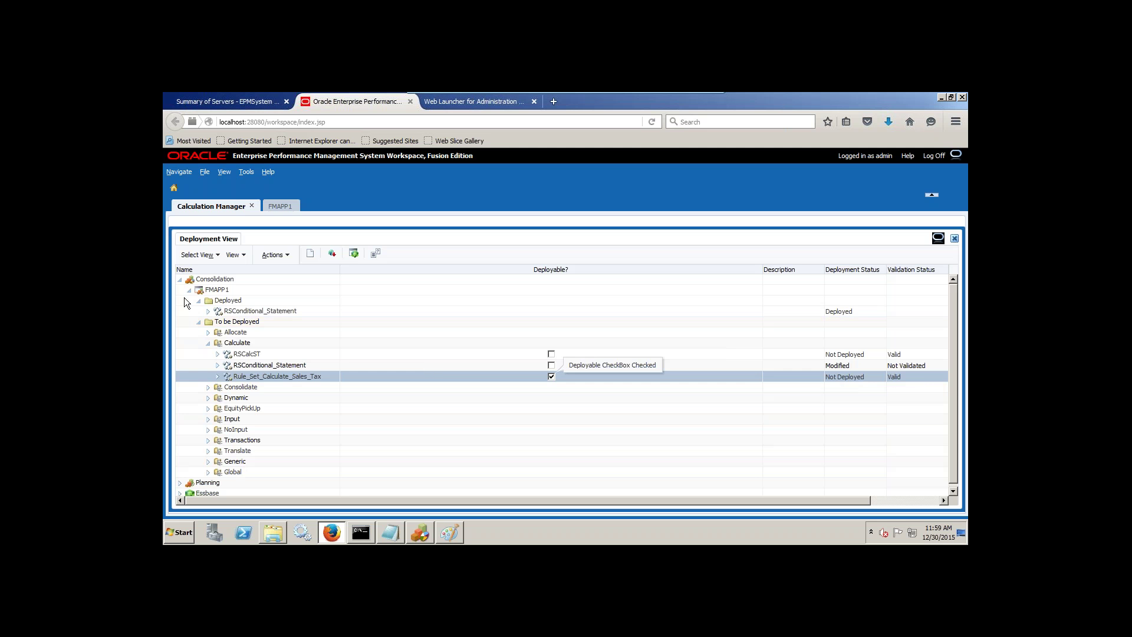
{"action": "left_click", "coordinate": [208, 288]}
{"action": "right_click", "coordinate": [209, 290]}
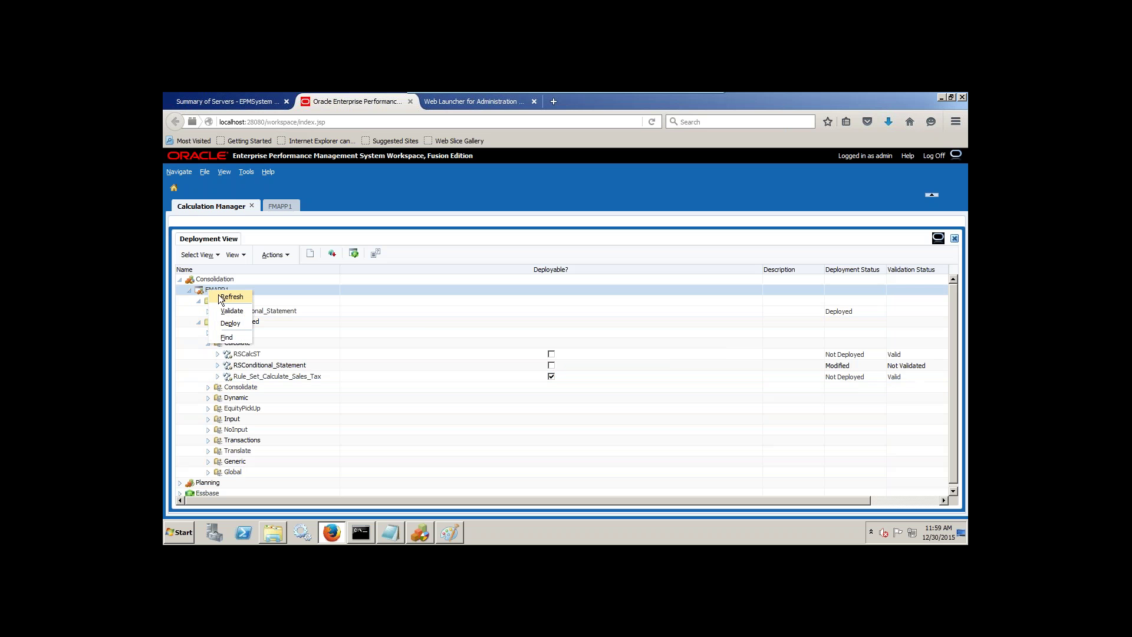
{"action": "left_click", "coordinate": [230, 329]}
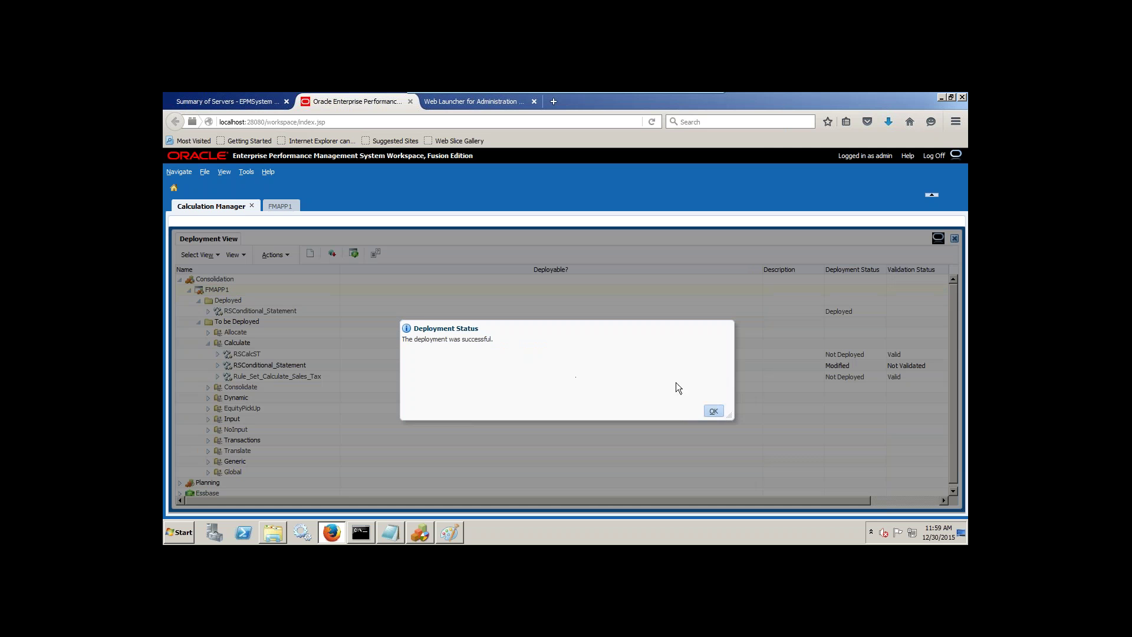
{"action": "left_click", "coordinate": [712, 410]}
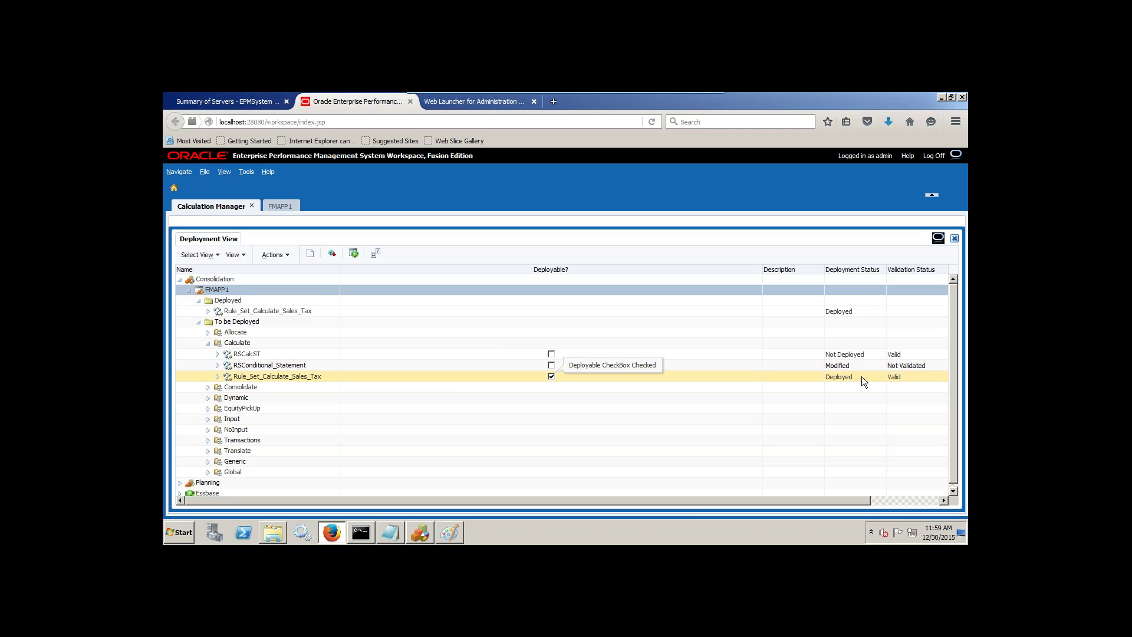
Close the open FMAPP1 application and reopen it from the Consolidation applications
{"action": "right_click", "coordinate": [276, 209]}
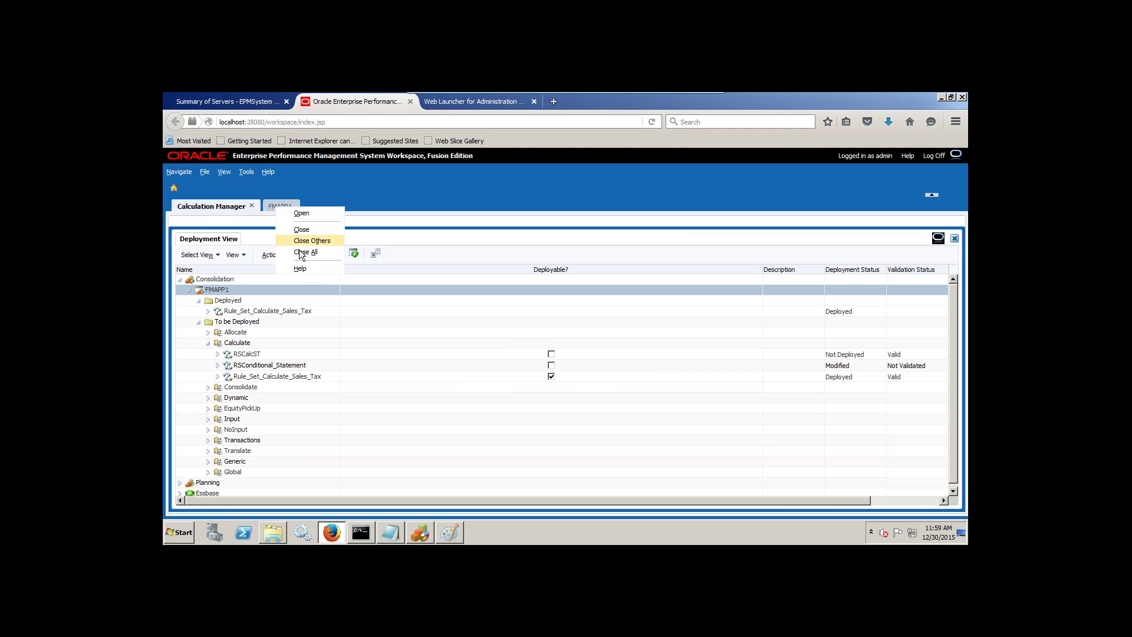
{"action": "left_click", "coordinate": [302, 213]}
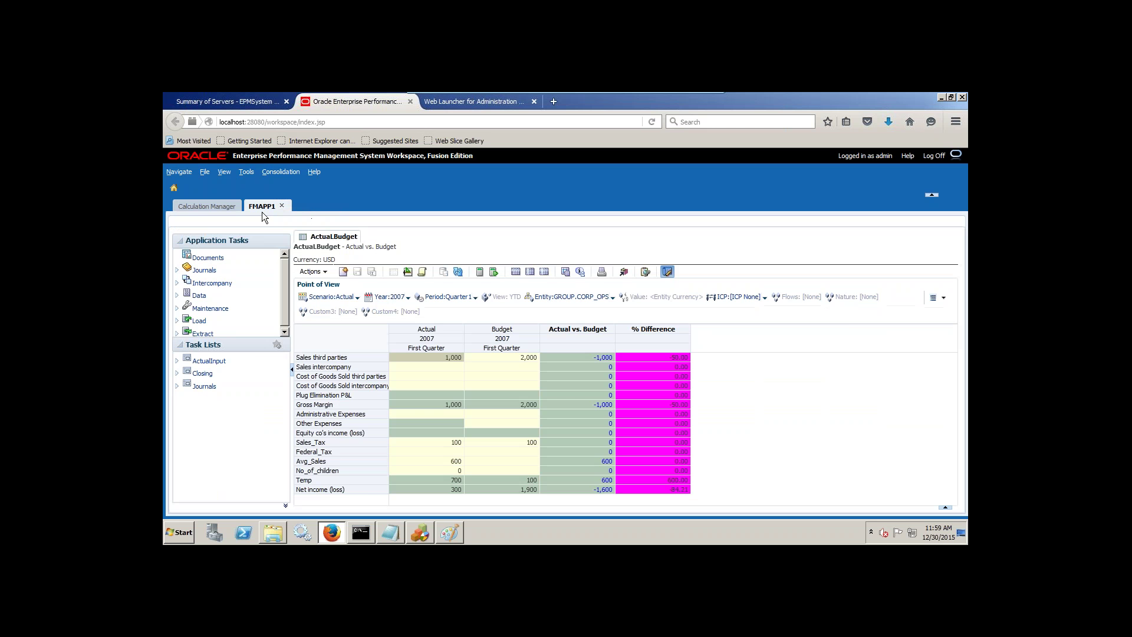
{"action": "left_click", "coordinate": [282, 206]}
{"action": "left_click", "coordinate": [201, 174]}
{"action": "mouse_move", "coordinate": [242, 183]}
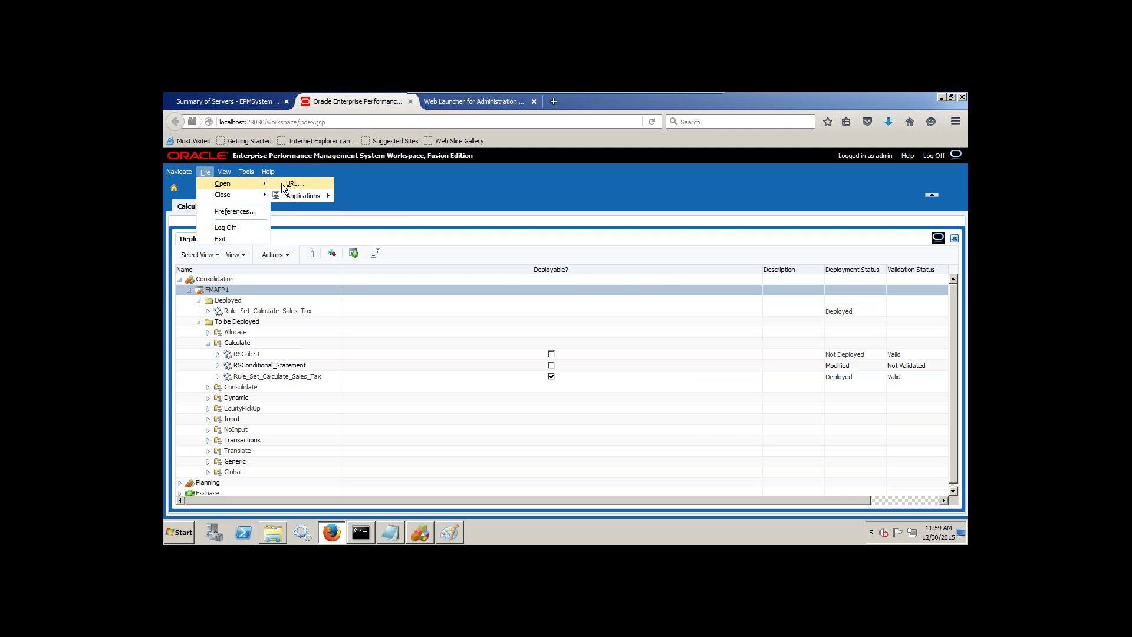
{"action": "mouse_move", "coordinate": [299, 198]}
{"action": "mouse_move", "coordinate": [371, 197]}
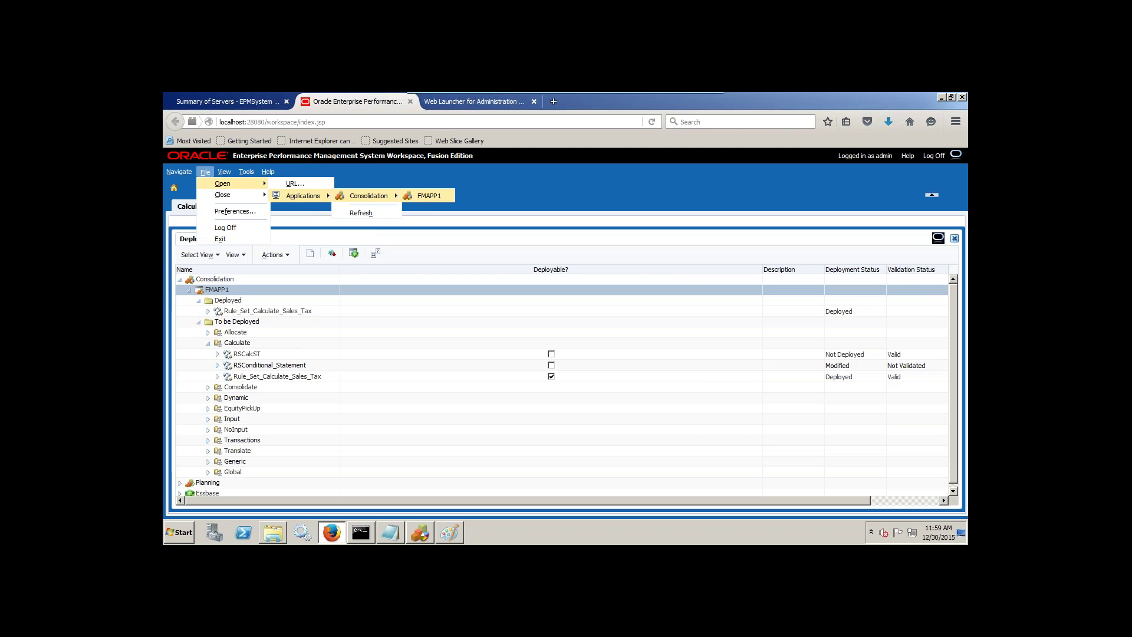
{"action": "left_click", "coordinate": [425, 197]}
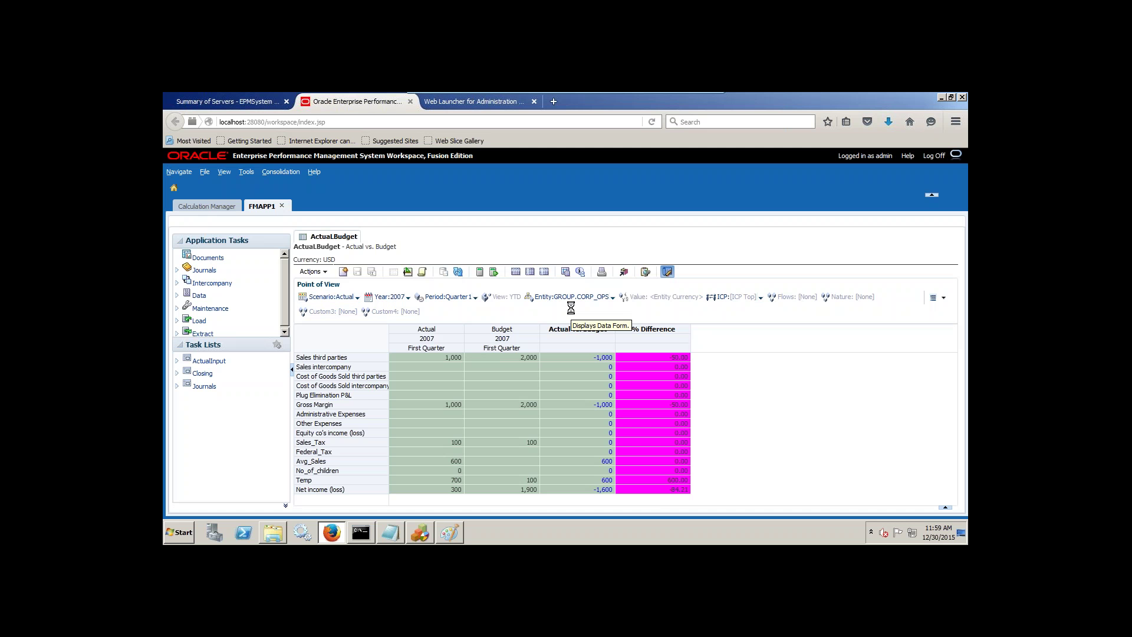
Set the ICP member in the Actual.Budget form's point of view to [ICP None]
{"action": "left_click", "coordinate": [740, 296]}
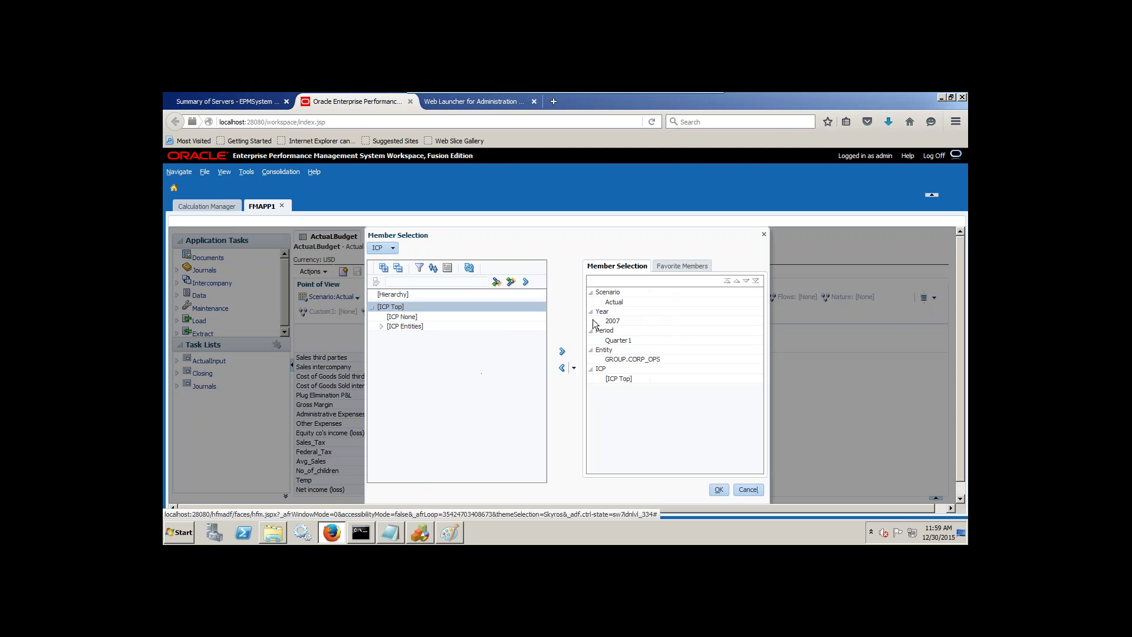
{"action": "left_click", "coordinate": [431, 317]}
{"action": "left_click", "coordinate": [562, 350]}
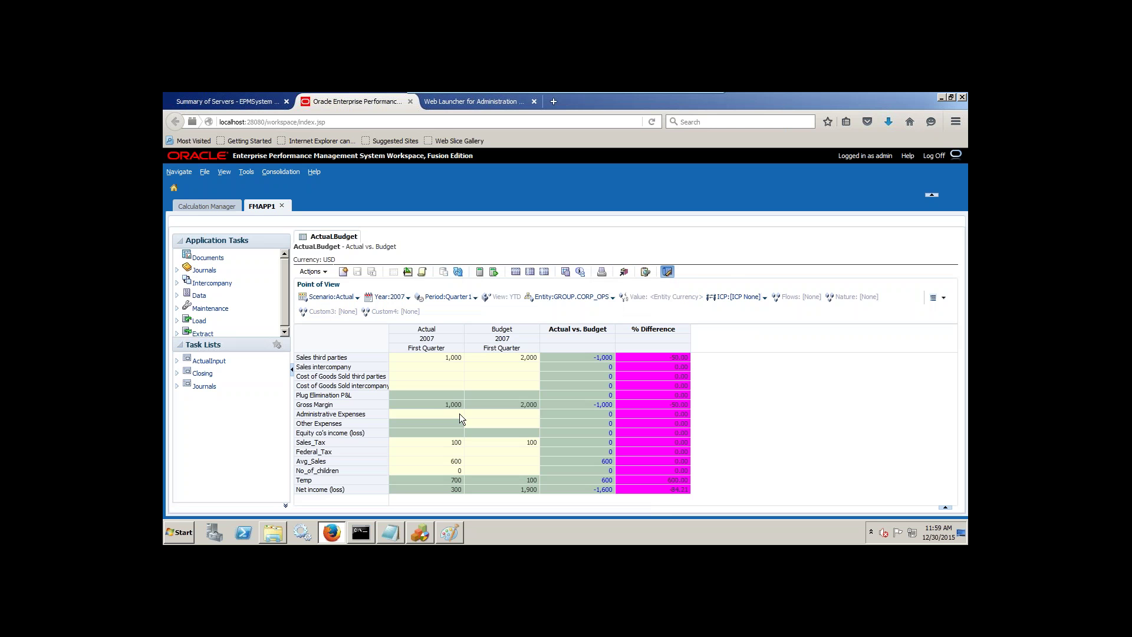
Enter 2000 for Sales third parties in both the Actual and Budget columns for First Quarter 2007
{"action": "left_click", "coordinate": [451, 360]}
{"action": "type", "text": "2"}
{"action": "key", "text": "Return"}
{"action": "left_click", "coordinate": [501, 359]}
{"action": "type", "text": "2000"}
{"action": "key", "text": "Return"}
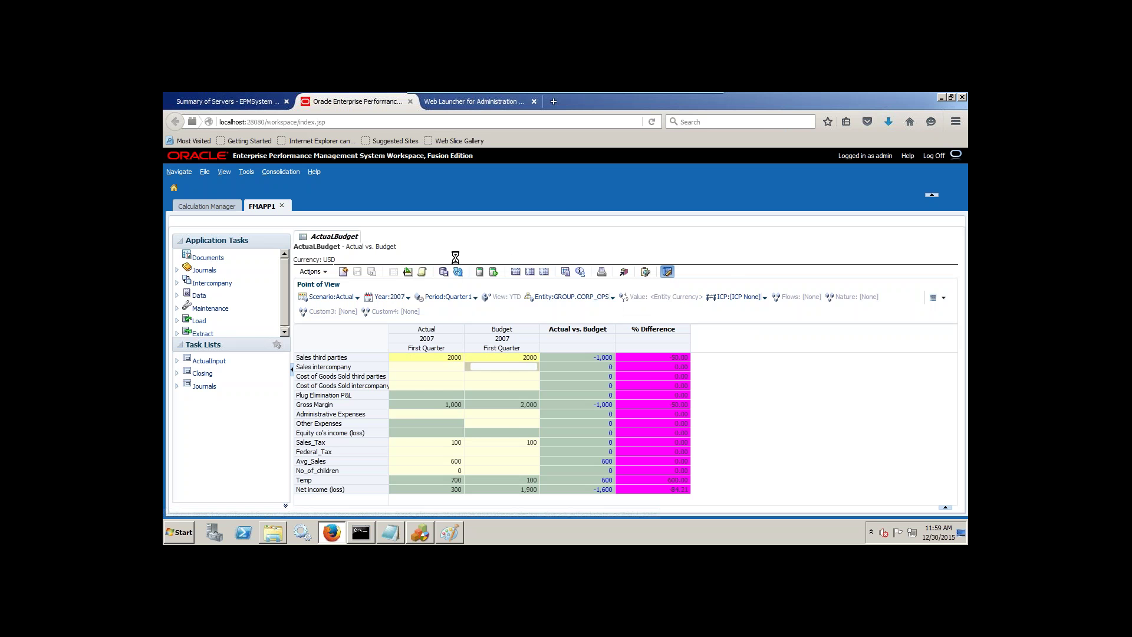
{"action": "left_click", "coordinate": [709, 103]}
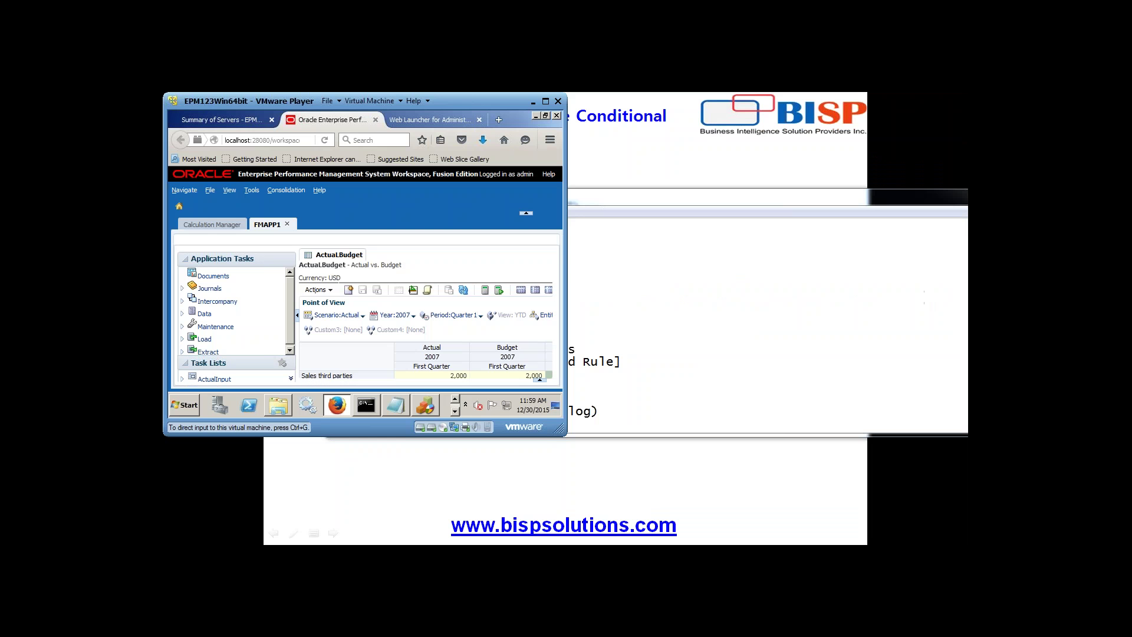
{"action": "left_click_drag", "start_coordinate": [565, 434], "coordinate": [789, 519]}
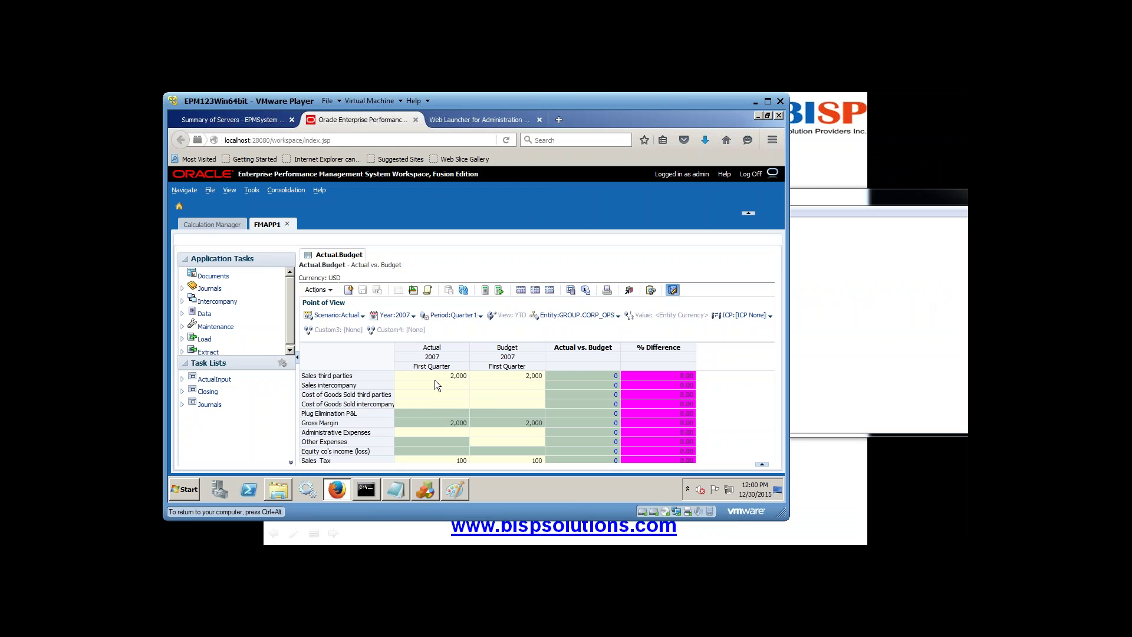
{"action": "key", "text": "ctrl+alt"}
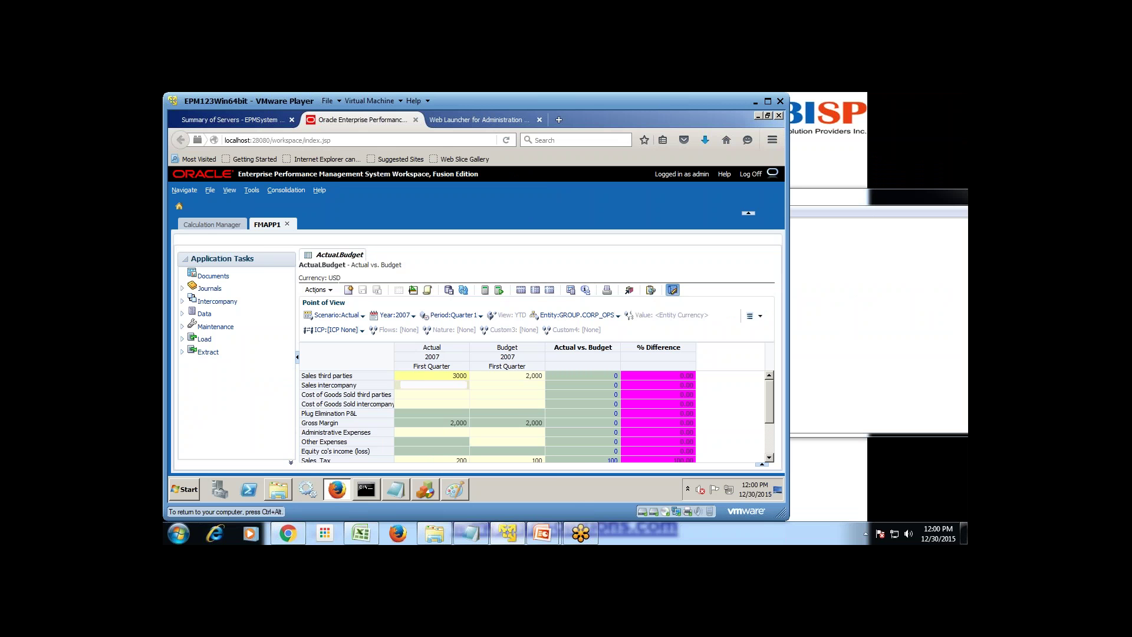
{"action": "key", "text": "ctrl+alt+Return"}
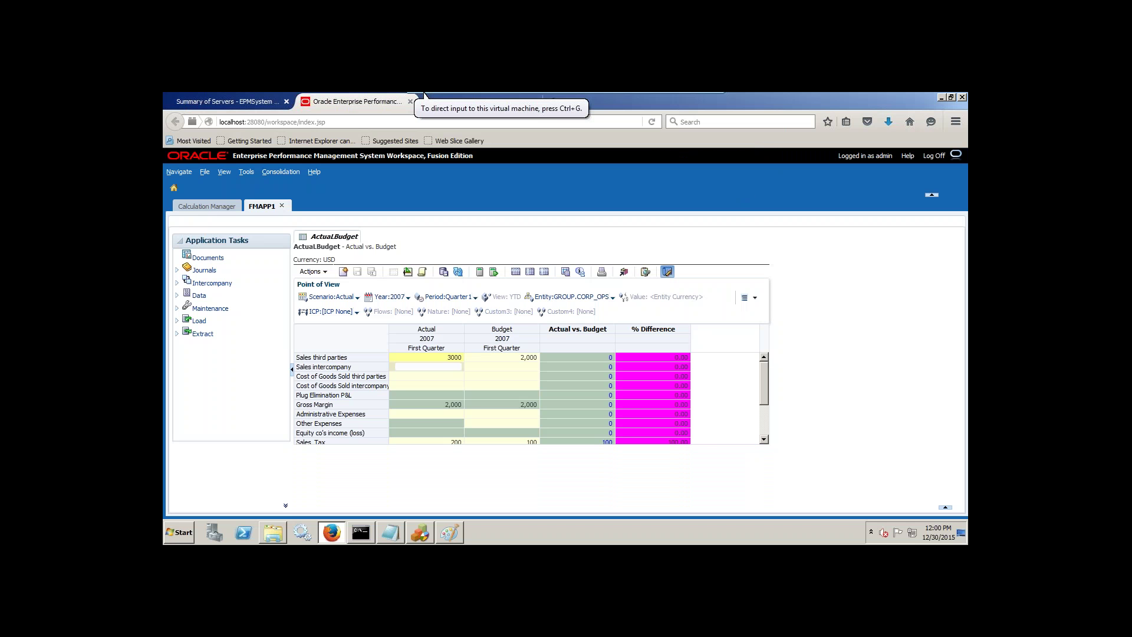
{"action": "key", "text": "Tab"}
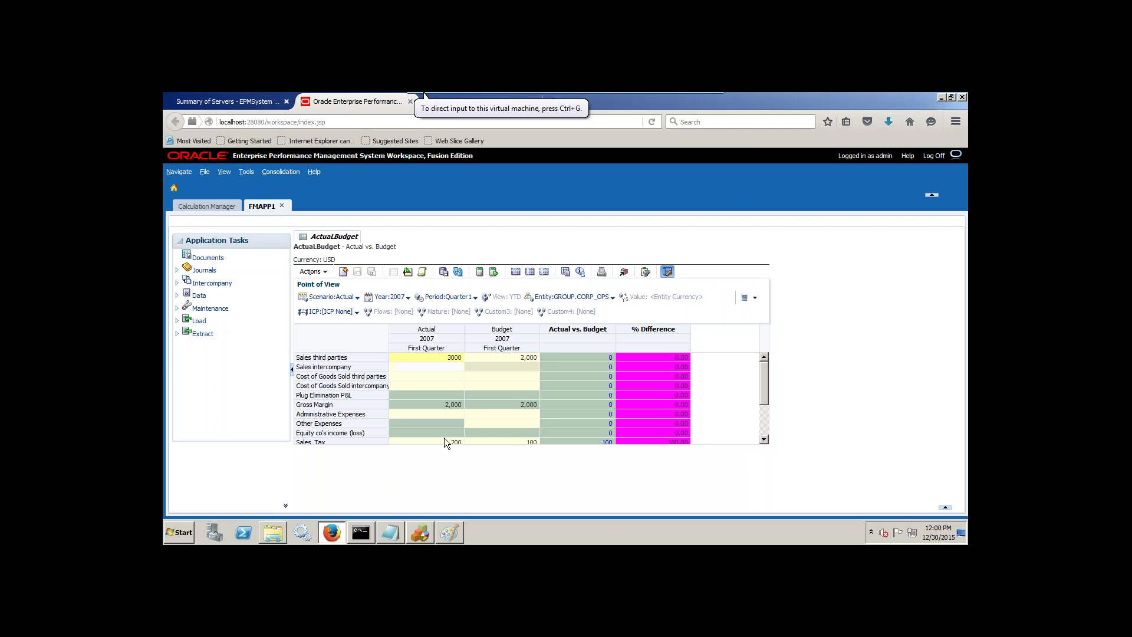
{"action": "left_click", "coordinate": [206, 206]}
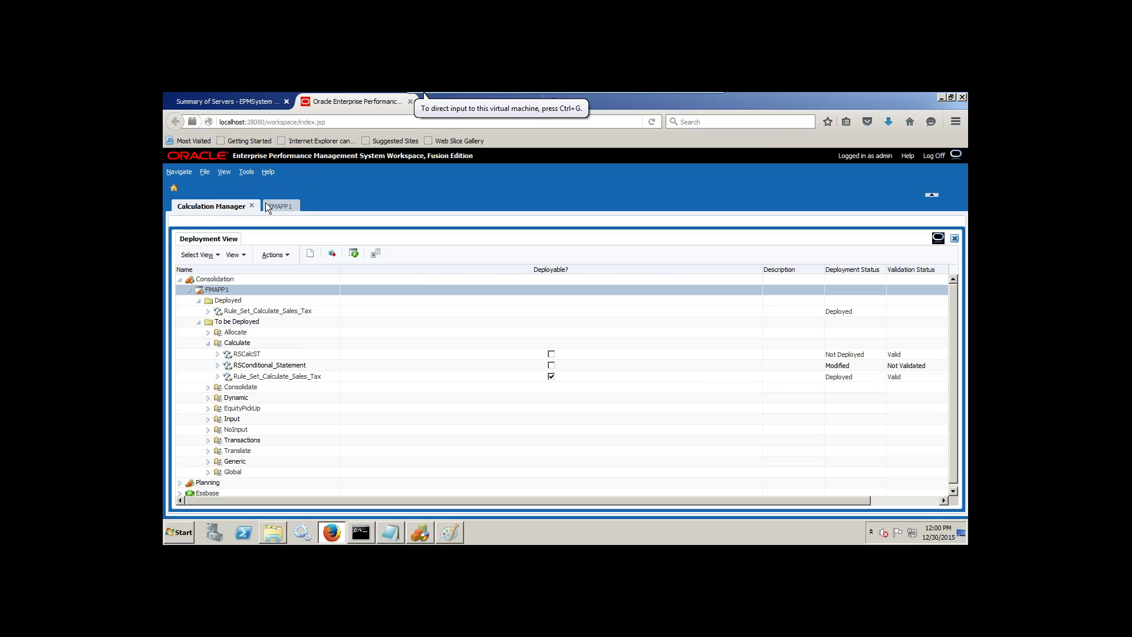
{"action": "left_click", "coordinate": [281, 205]}
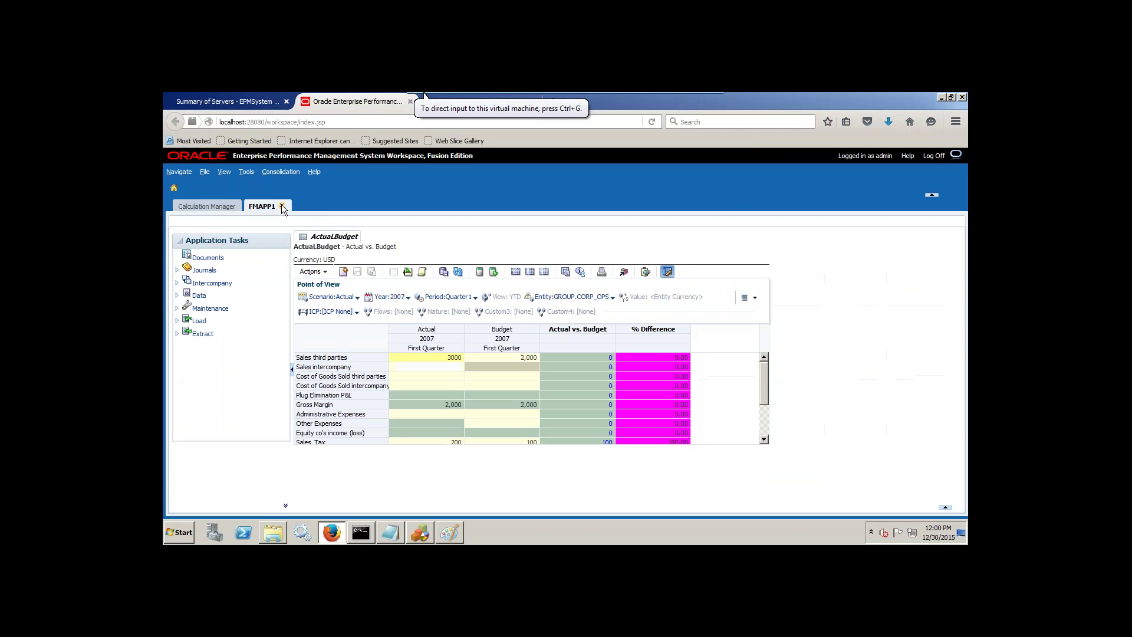
Set the Budget value of Sales third parties to 3000 and submit the form's data
{"action": "left_click", "coordinate": [494, 360]}
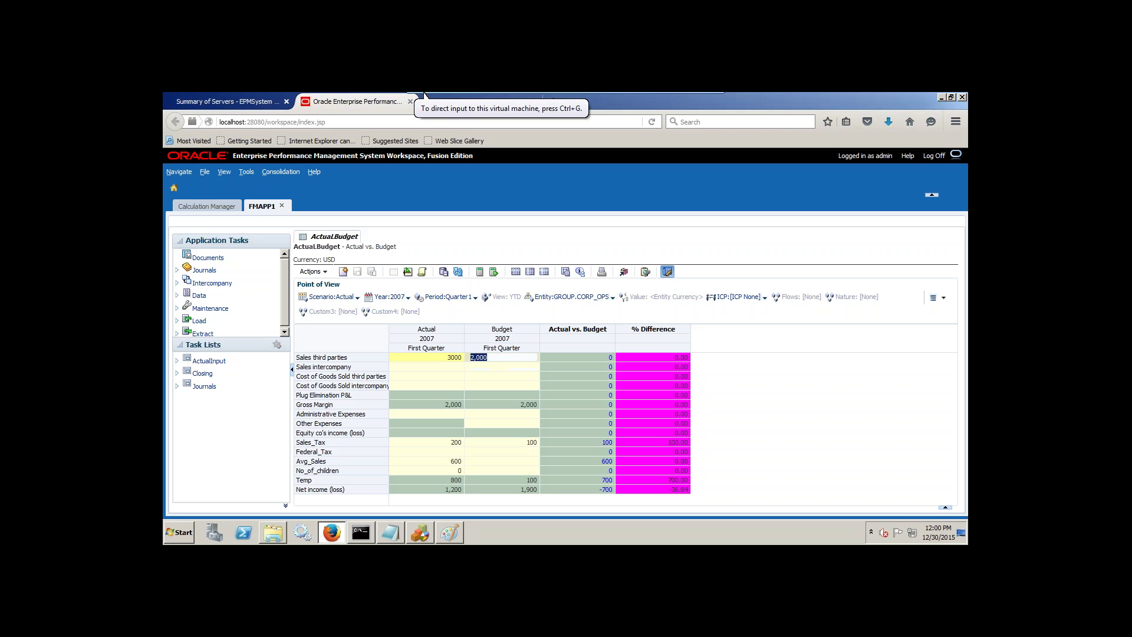
{"action": "type", "text": "3000"}
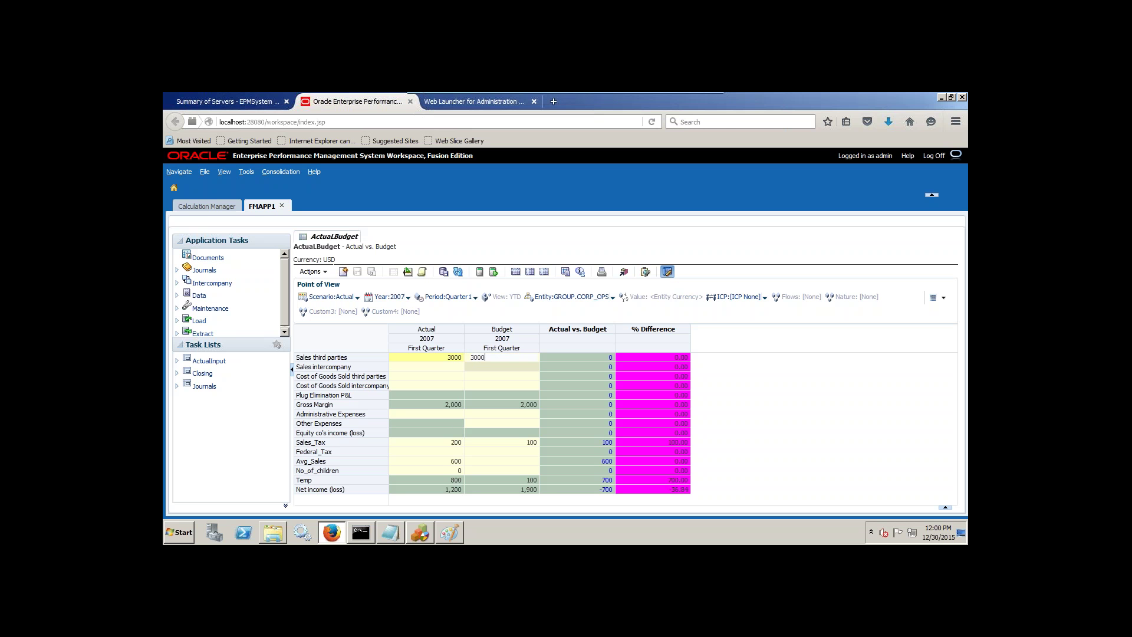
{"action": "key", "text": "Return"}
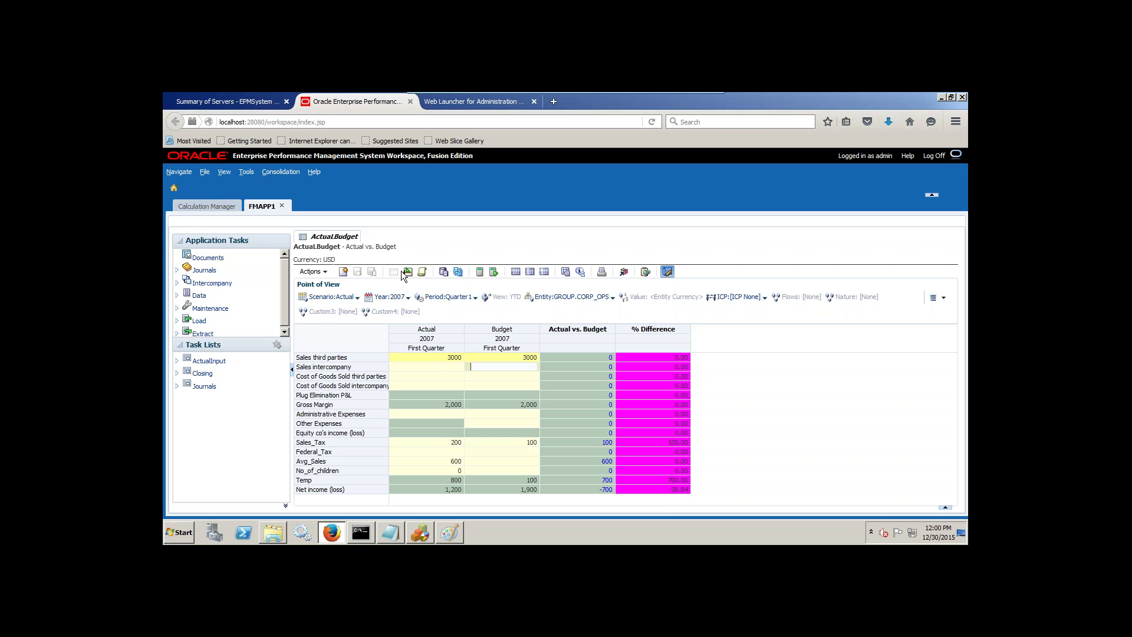
{"action": "left_click", "coordinate": [357, 271]}
Run Calculate on the Sales_Tax cell for Actual and on the Sales_Tax cell for Budget
{"action": "right_click", "coordinate": [427, 443]}
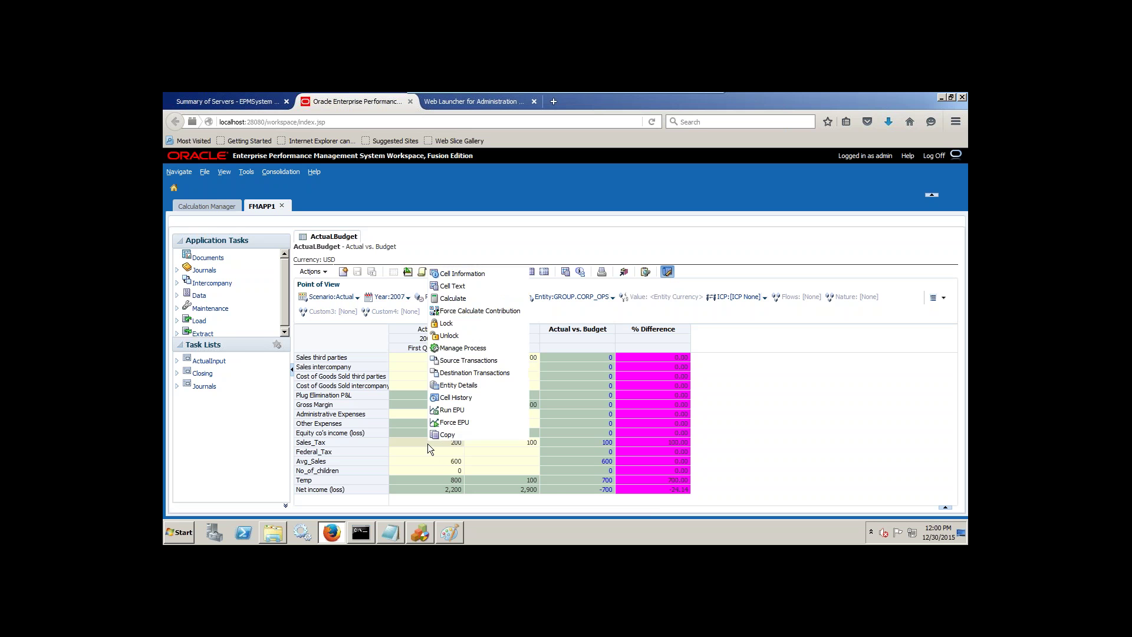
{"action": "left_click", "coordinate": [463, 299]}
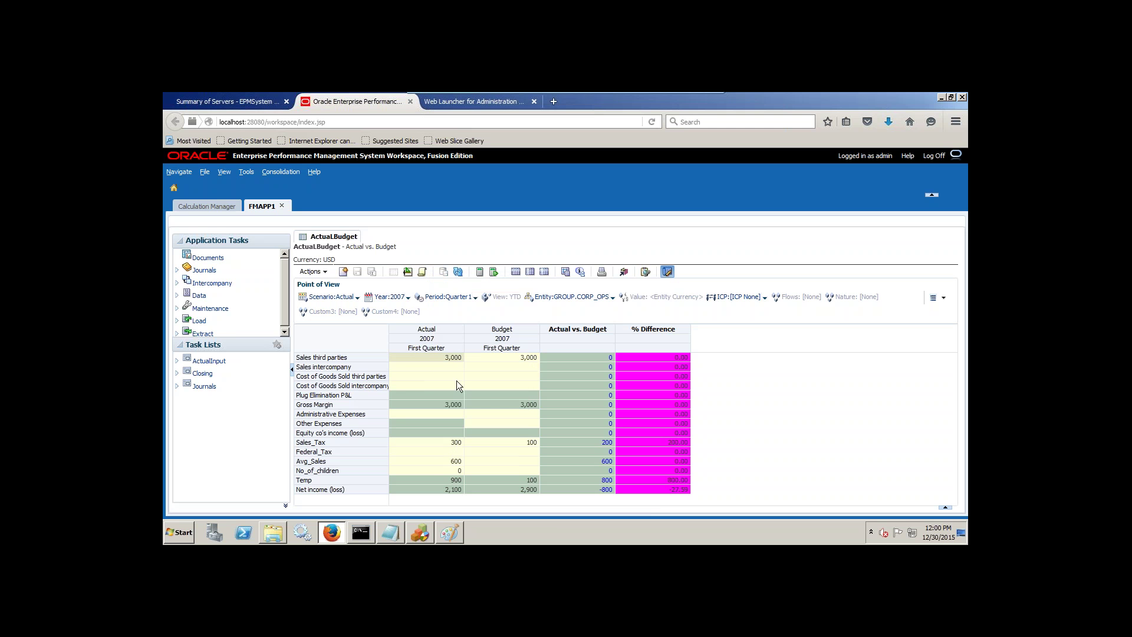
{"action": "right_click", "coordinate": [522, 440]}
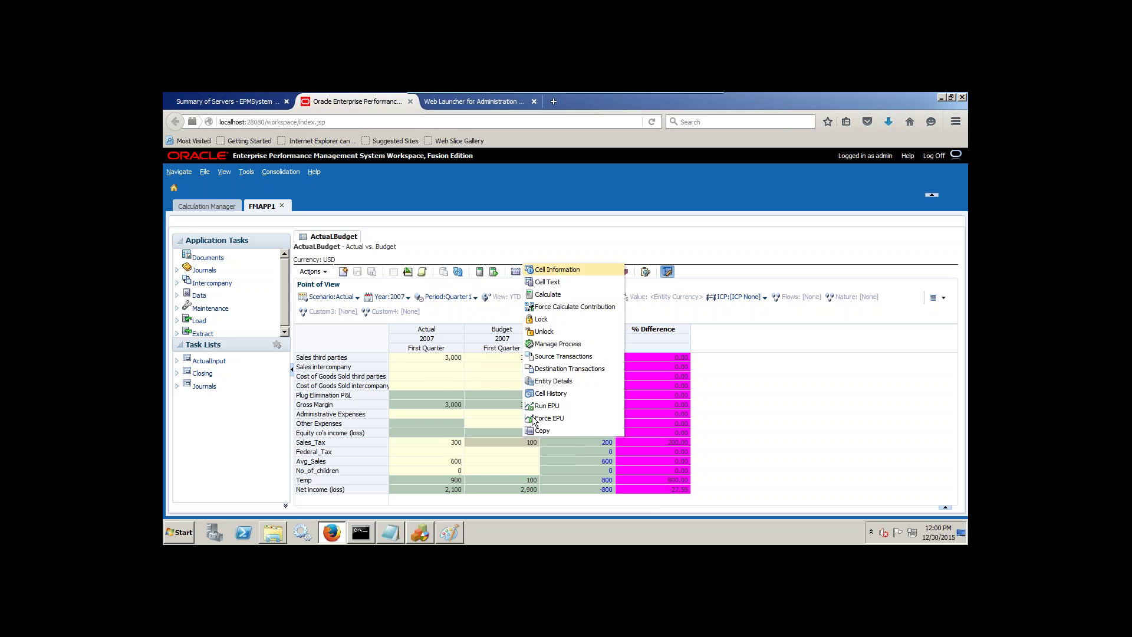
{"action": "left_click", "coordinate": [539, 304]}
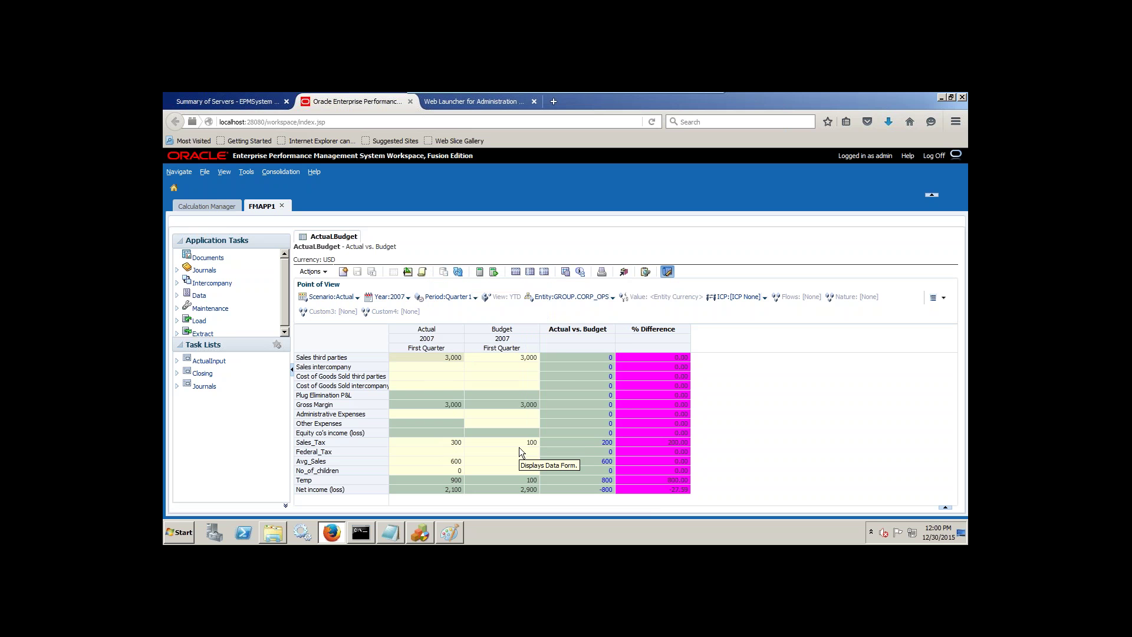
Return to Calculation Manager's System View and open Rule_Conditional_statement from under Rule_Set_Calculate_Sales_Tax
{"action": "left_click", "coordinate": [220, 210]}
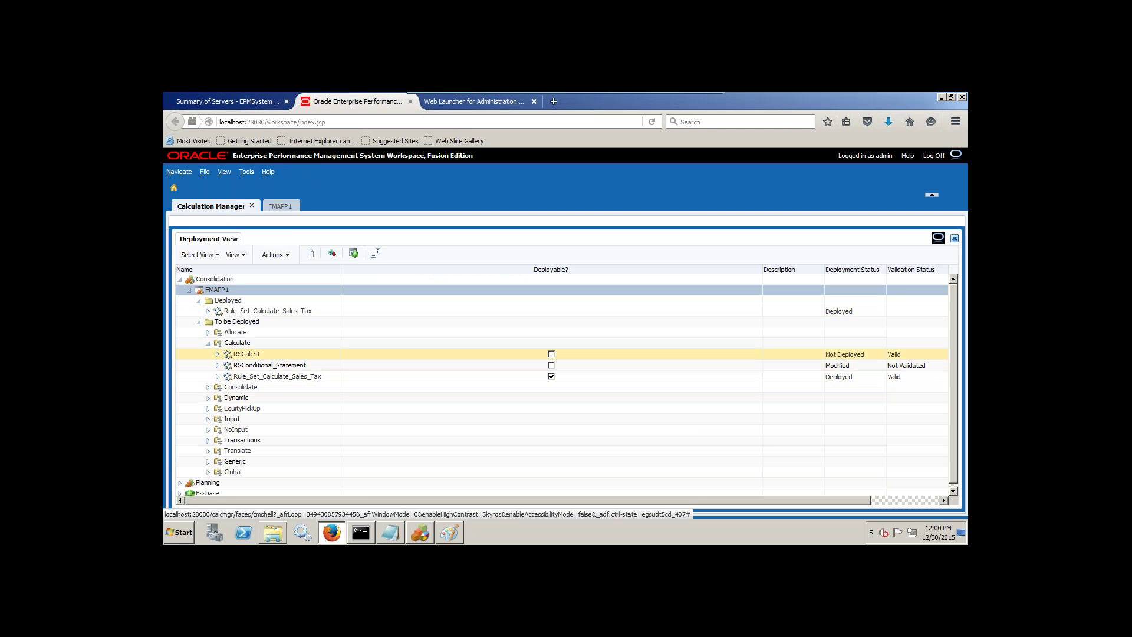
{"action": "left_click", "coordinate": [218, 354]}
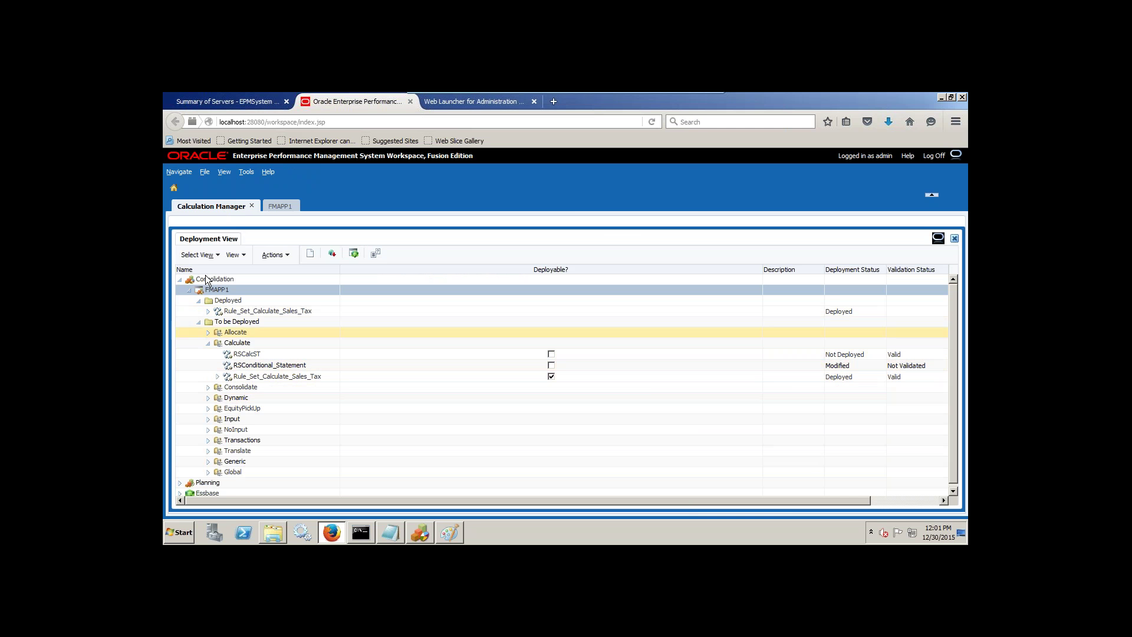
{"action": "left_click", "coordinate": [197, 255]}
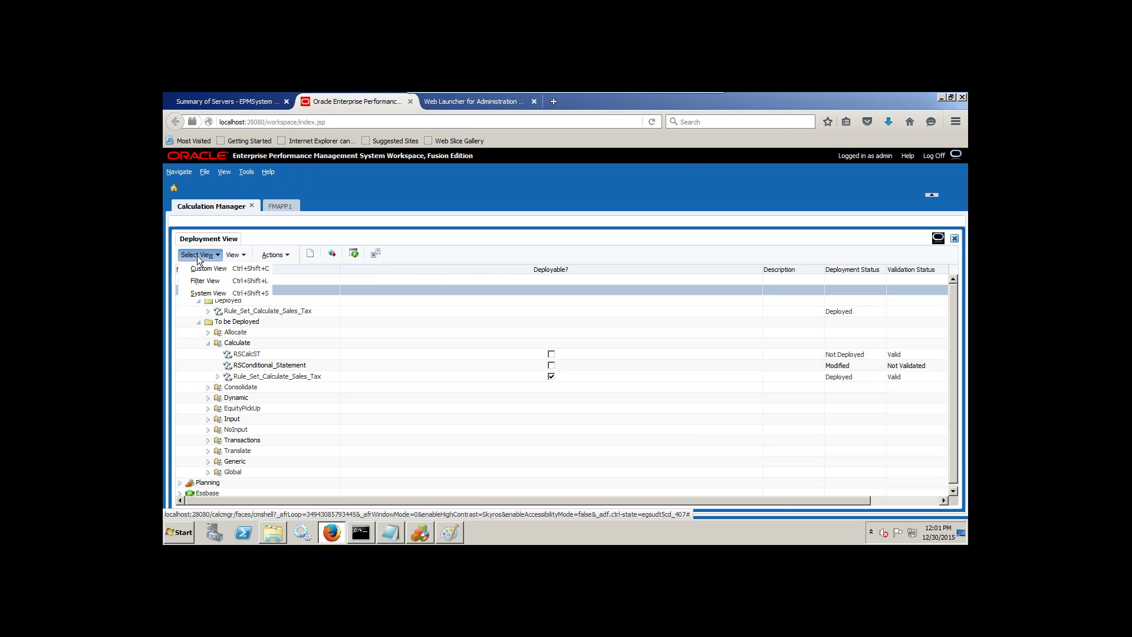
{"action": "left_click", "coordinate": [208, 293]}
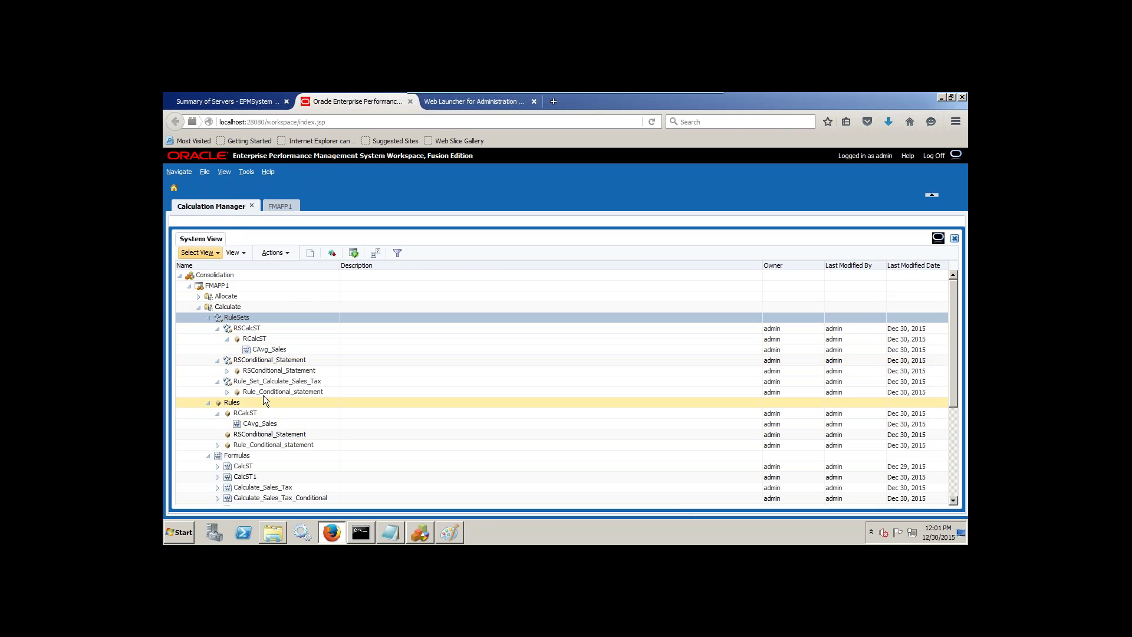
{"action": "left_click", "coordinate": [227, 391]}
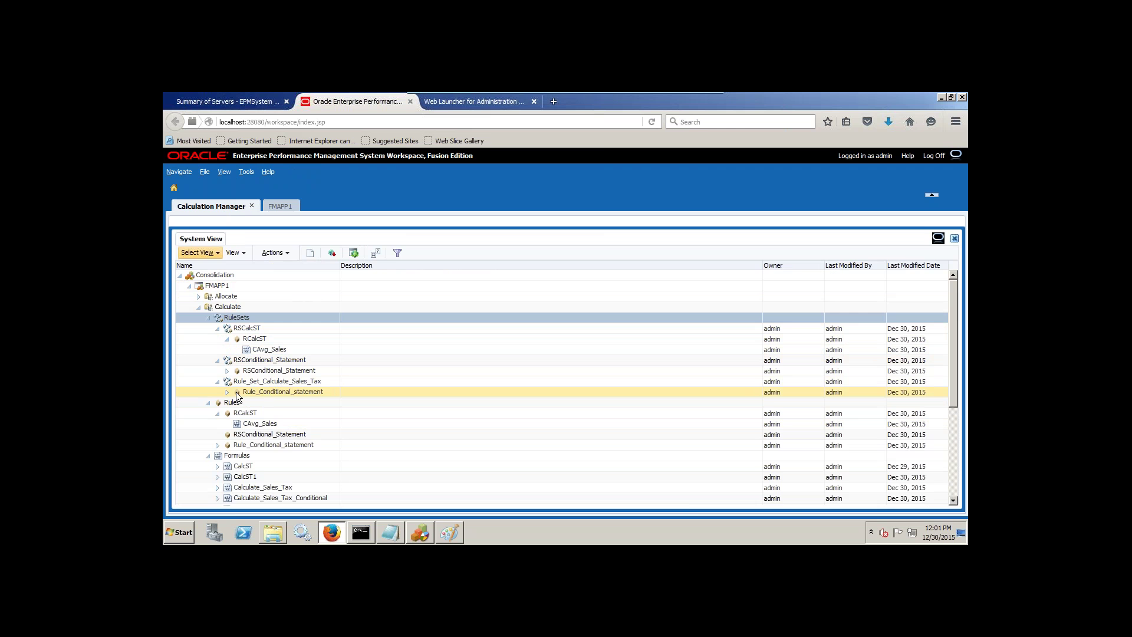
{"action": "right_click", "coordinate": [277, 392]}
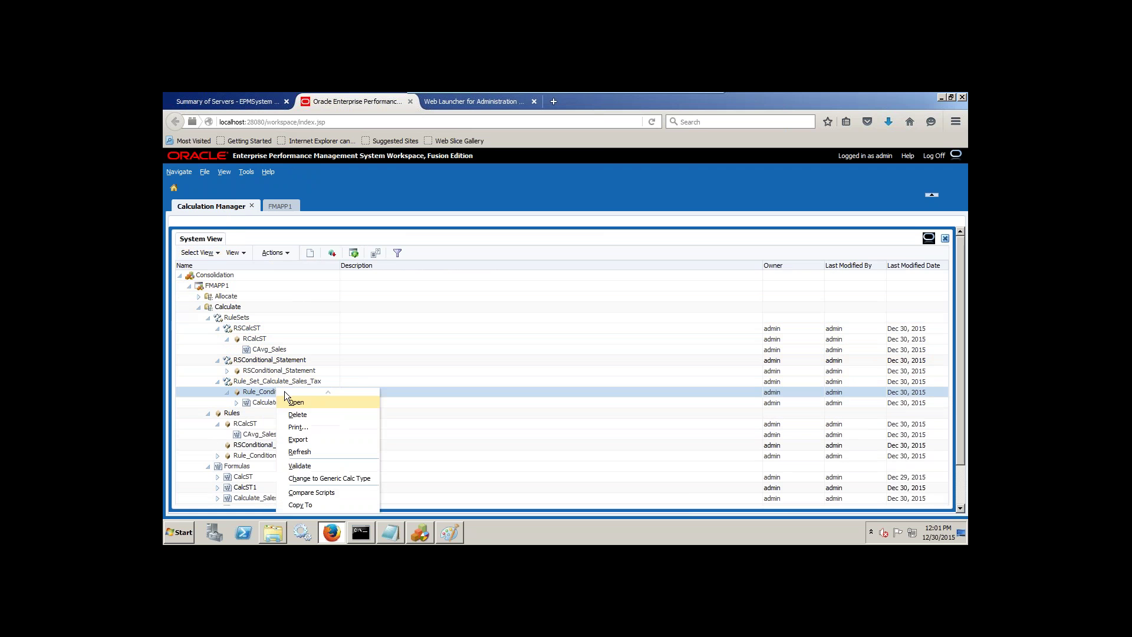
{"action": "left_click", "coordinate": [297, 402]}
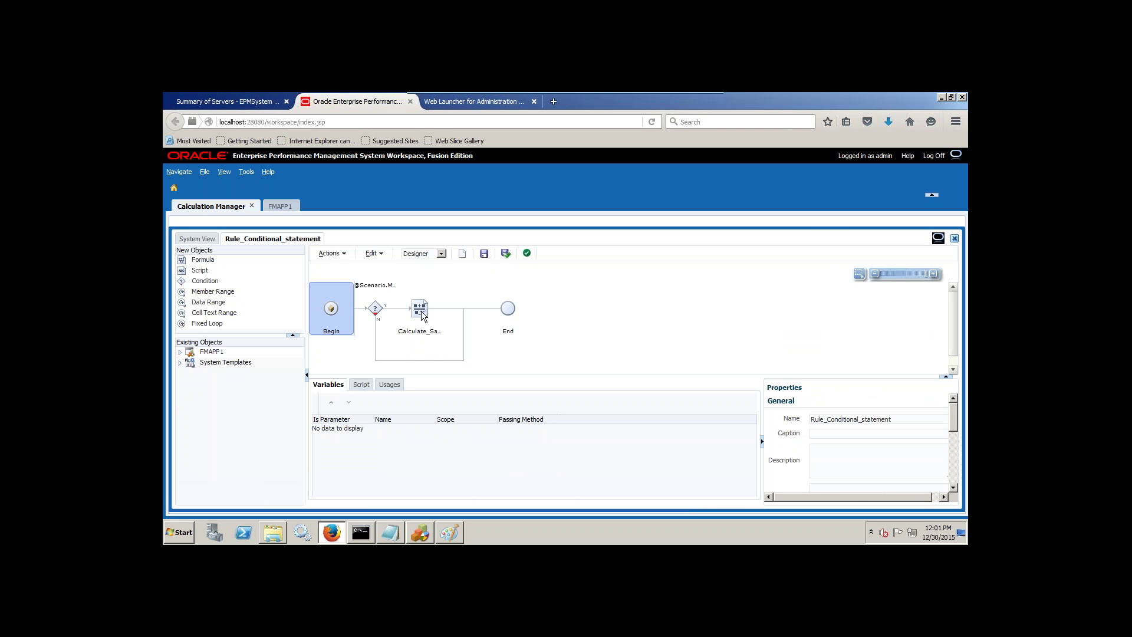
Inspect the scenario condition and the sales tax formula component in the rule's flow chart
{"action": "left_click", "coordinate": [377, 314]}
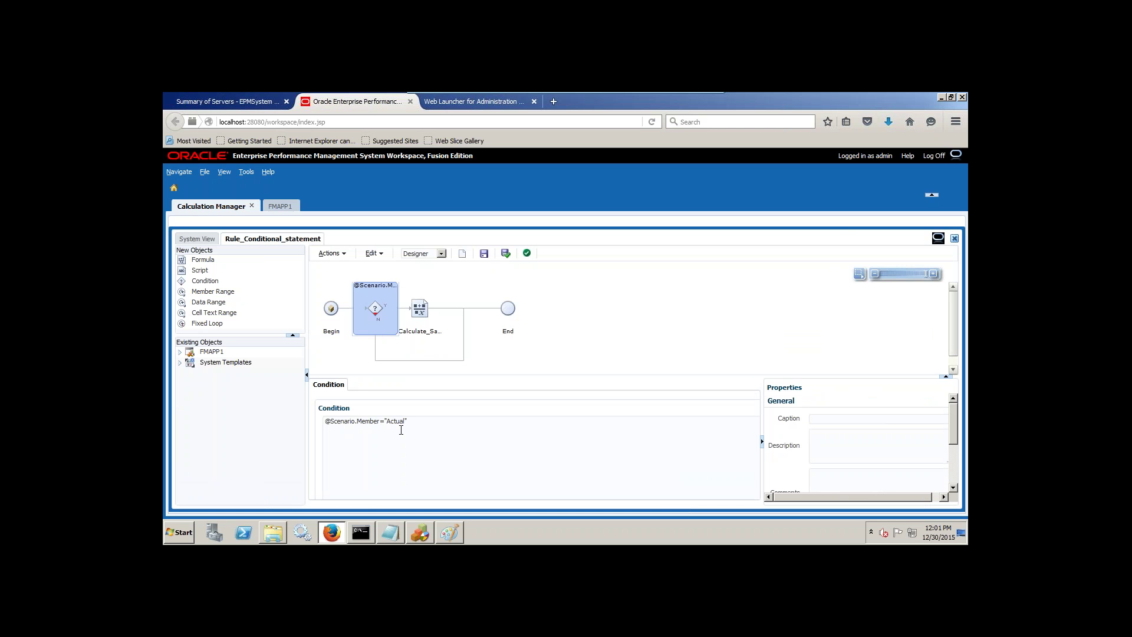
{"action": "left_click", "coordinate": [421, 318]}
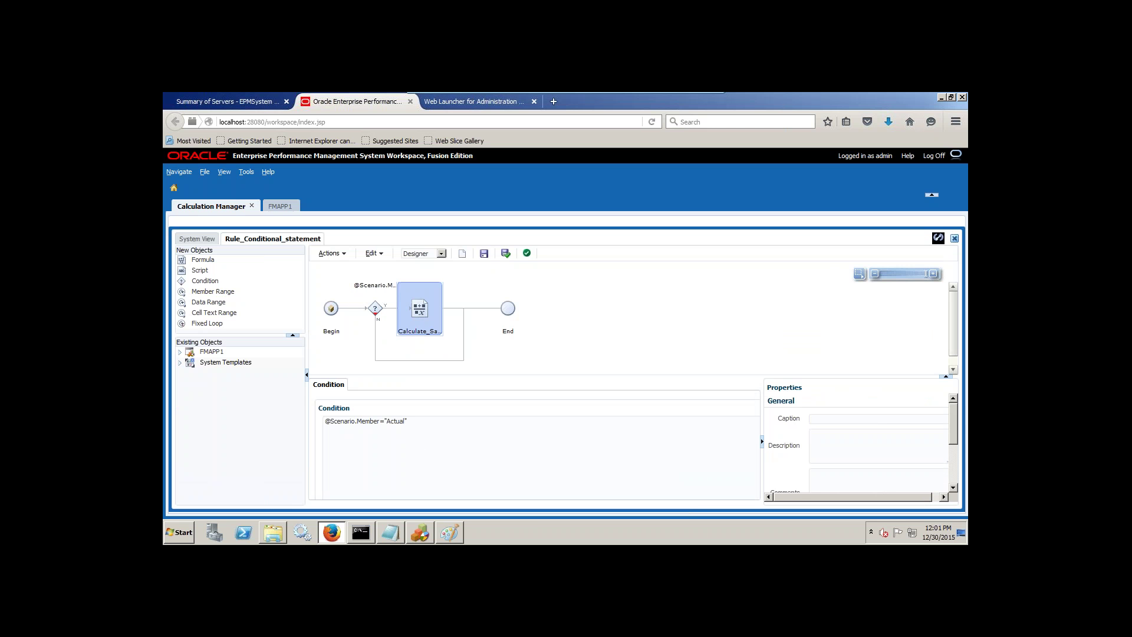
{"action": "left_click", "coordinate": [438, 318]}
Show the rule as script, examine its Sales_Tax expression, and compare it with the Sales_Tax row in the FMAPP1 form
{"action": "left_click", "coordinate": [431, 254]}
{"action": "left_click", "coordinate": [415, 273]}
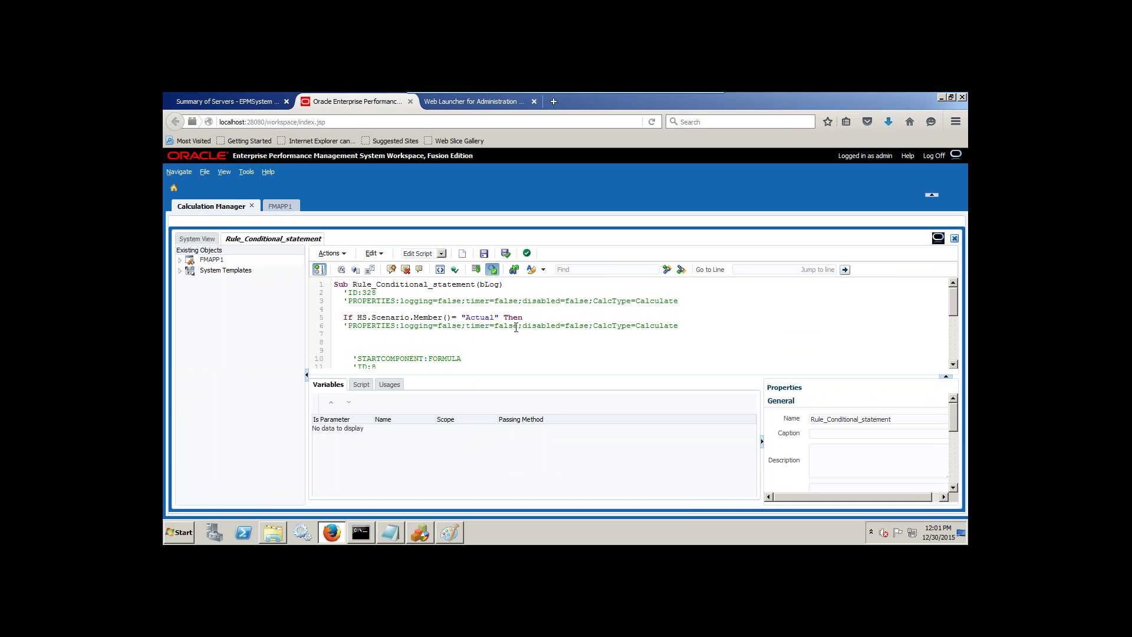
{"action": "scroll", "coordinate": [475, 322], "scroll_direction": "down", "scroll_amount": 5}
{"action": "left_click_drag", "start_coordinate": [387, 306], "coordinate": [528, 309]}
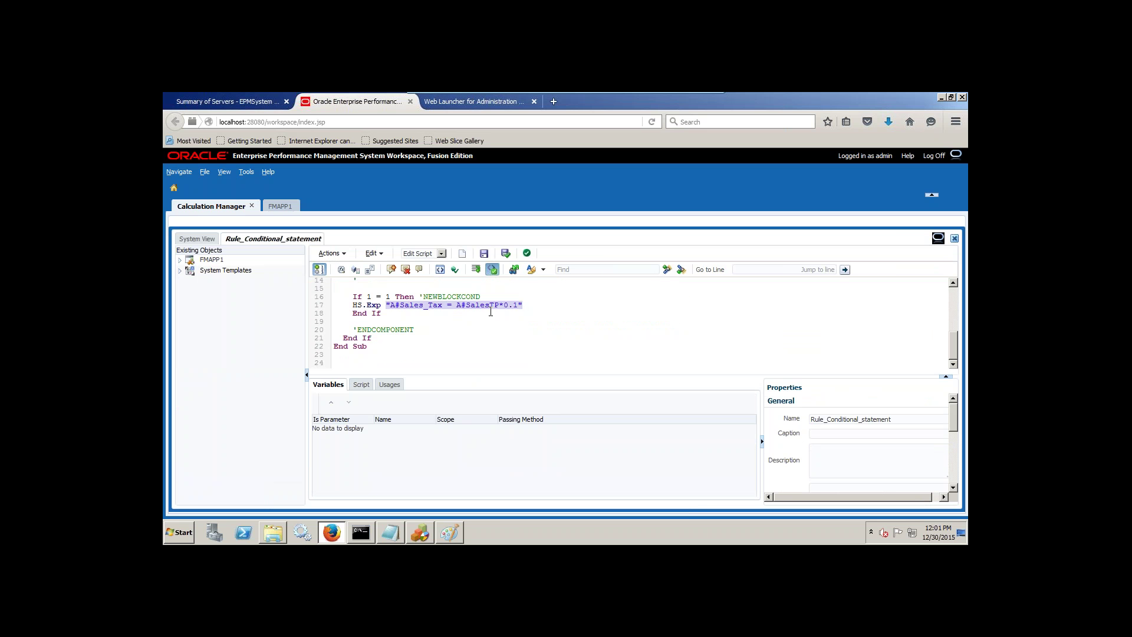
{"action": "left_click", "coordinate": [278, 207]}
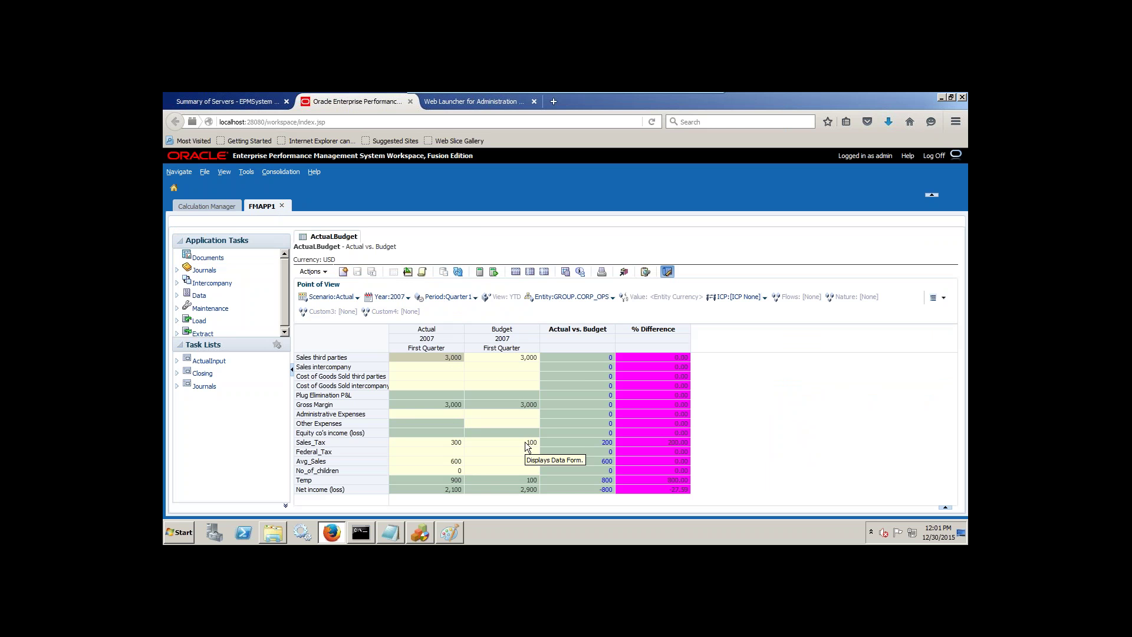
{"action": "left_click", "coordinate": [211, 206]}
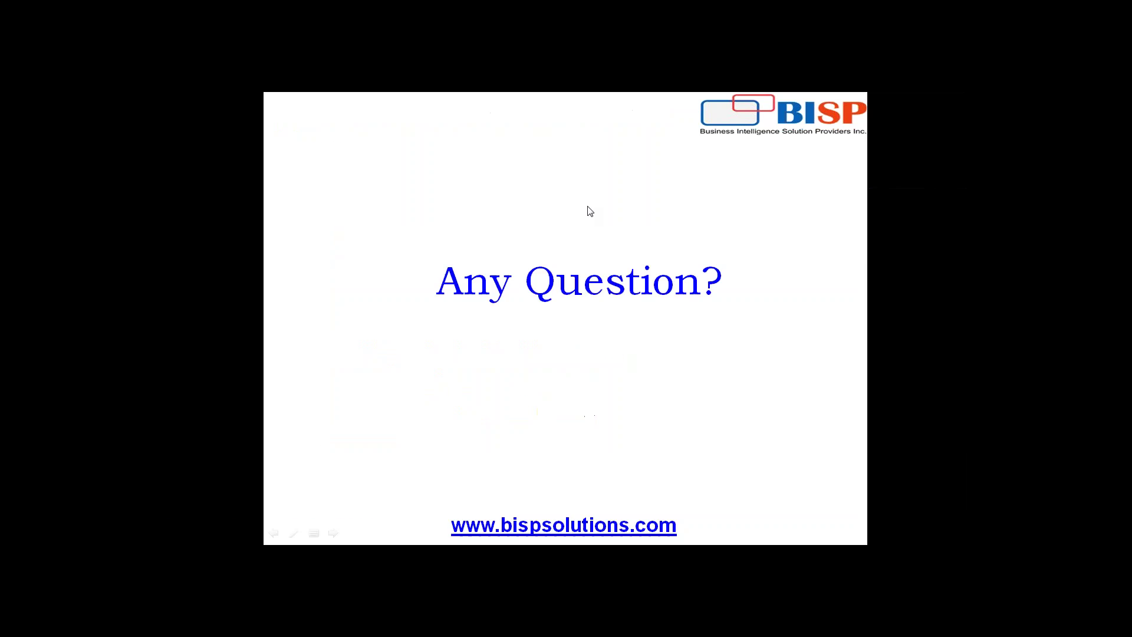
{"action": "left_click", "coordinate": [606, 266]}
{"action": "key", "text": "Left"}
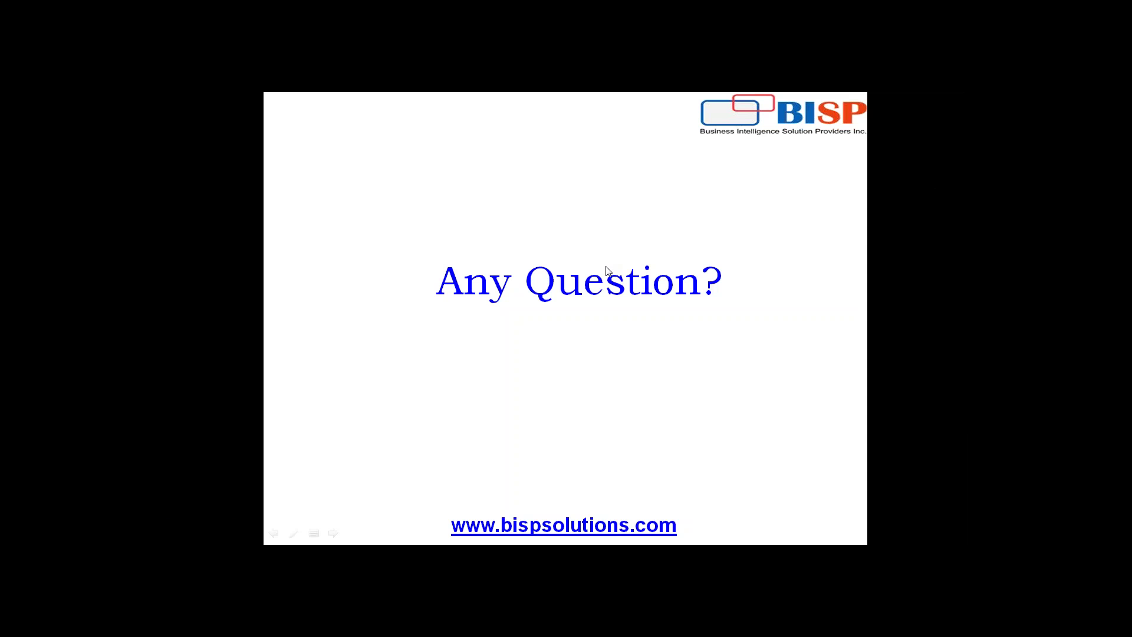